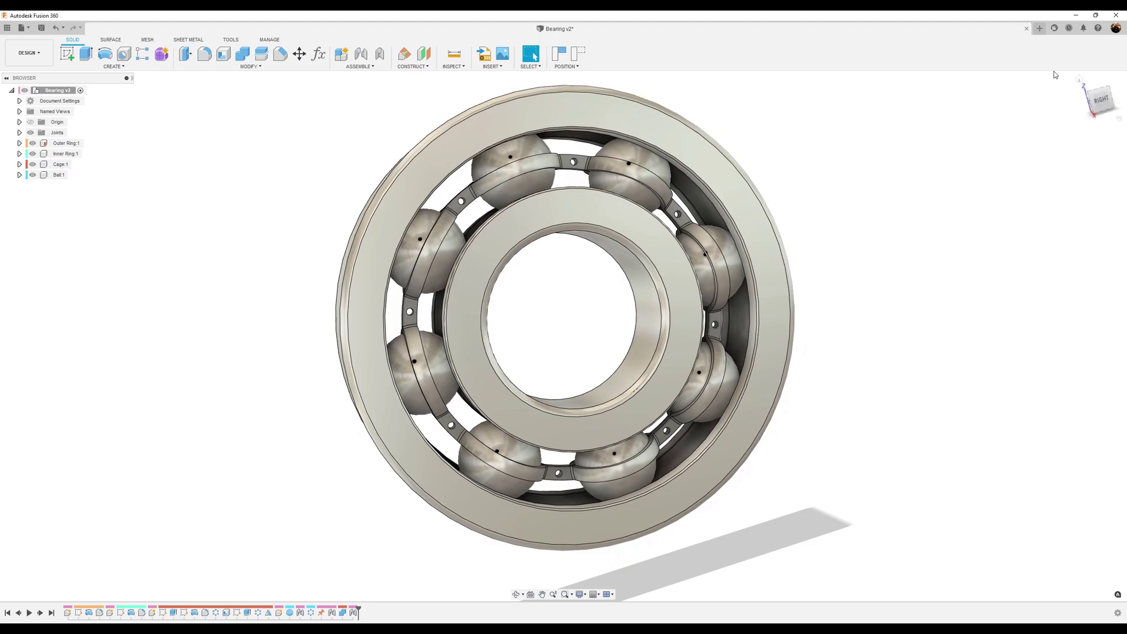
# - Create a new design and add an internal standard component named "Outer kit", activated for editing
pyautogui.click(1039, 29)
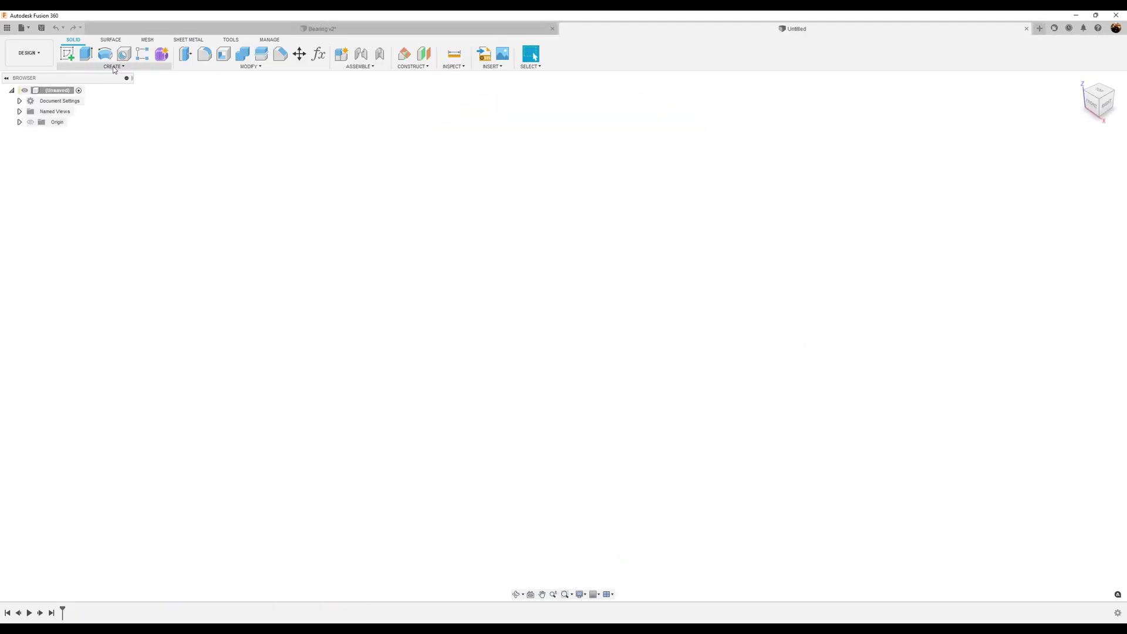
pyautogui.rightClick(62, 95)
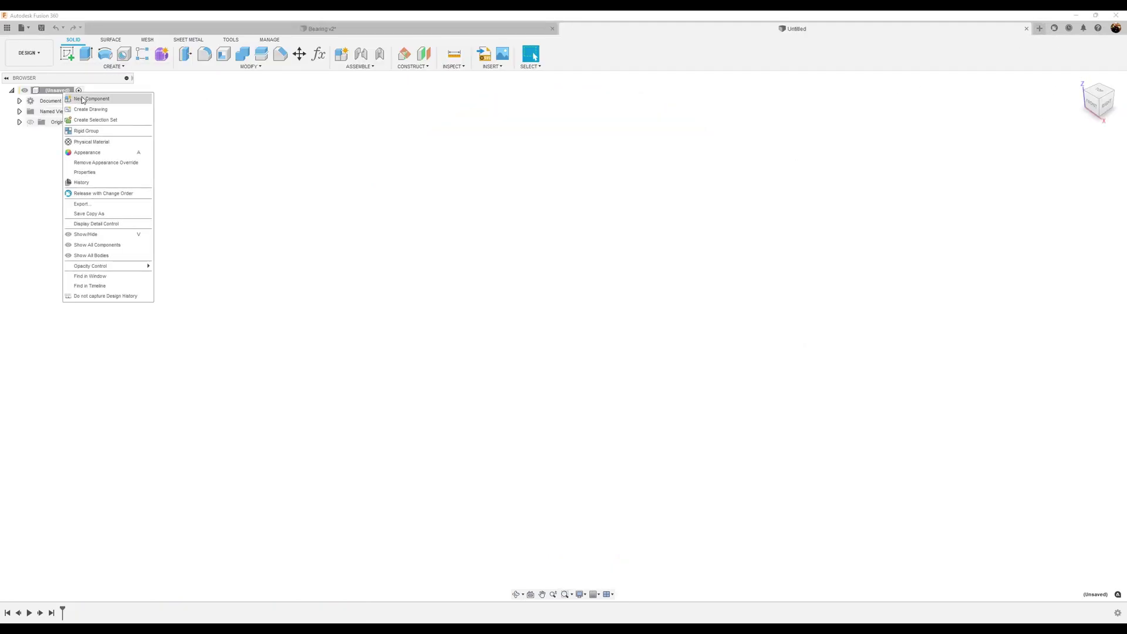
pyautogui.click(85, 99)
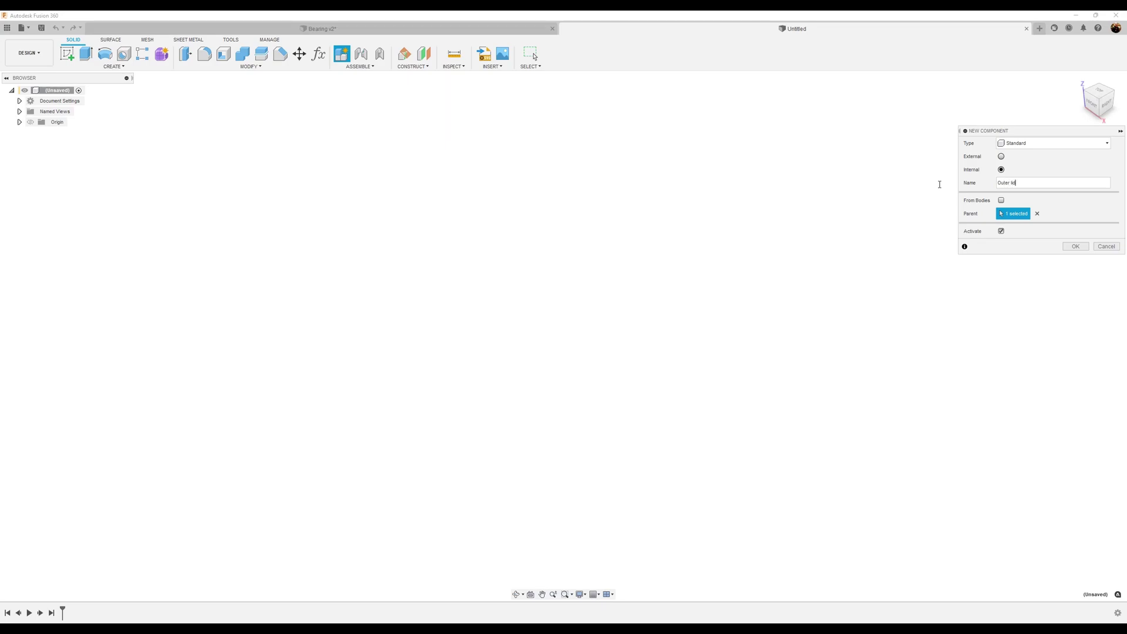
pyautogui.click(1075, 248)
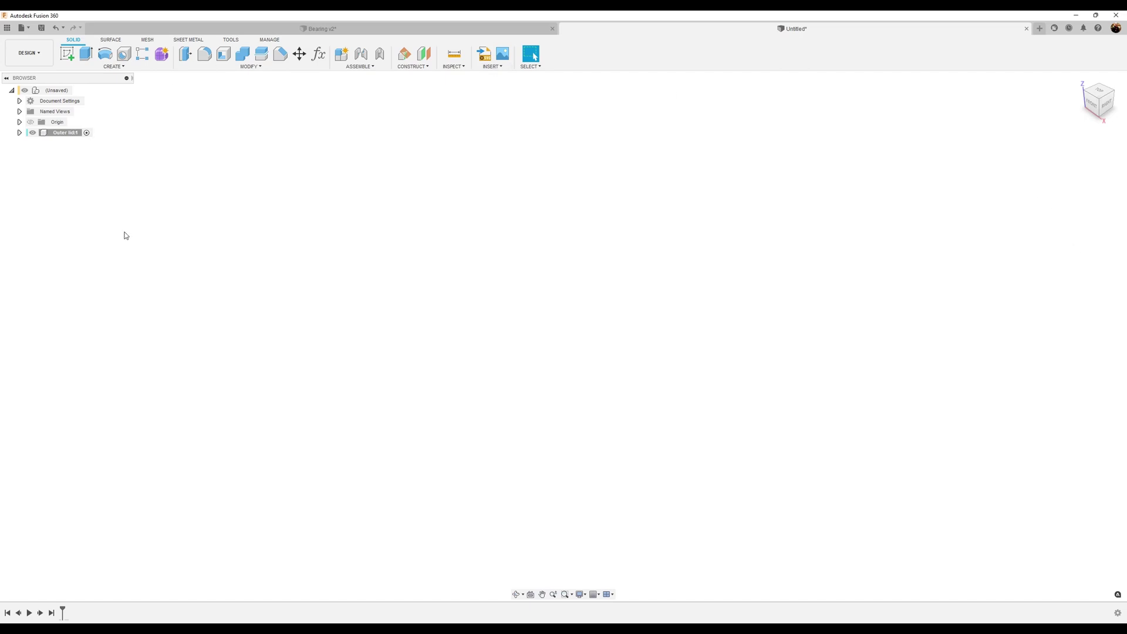
# - Start a sketch on the front XZ plane and draw a center rectangle on the vertical axis above the origin
pyautogui.click(69, 45)
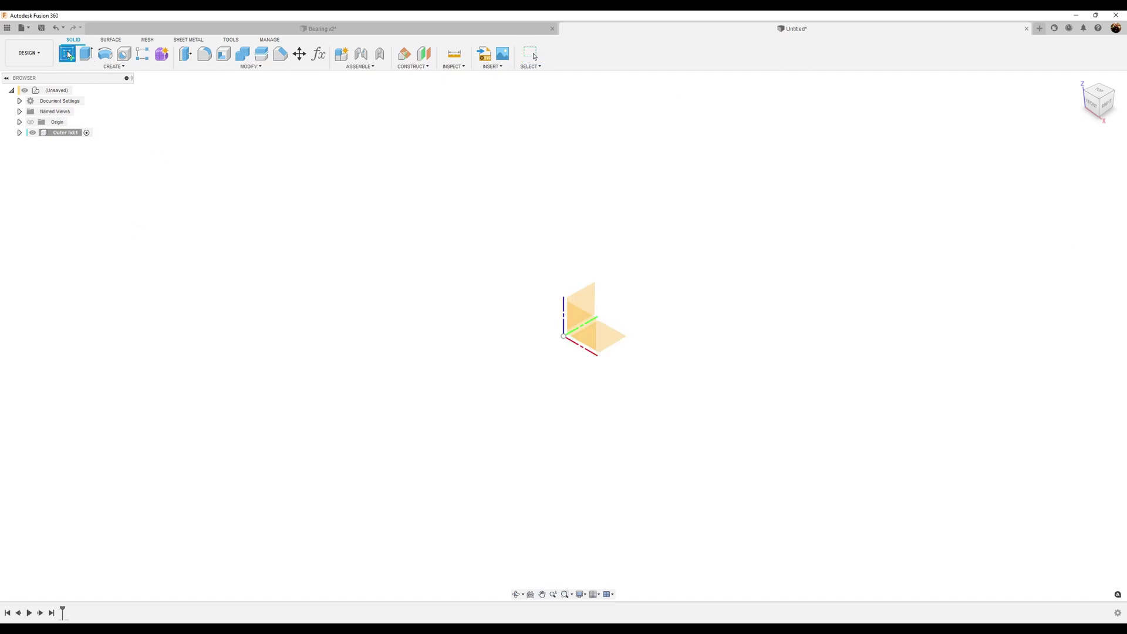
pyautogui.click(583, 328)
pyautogui.moveTo(592, 323); pyautogui.dragTo(571, 406, button='middle')
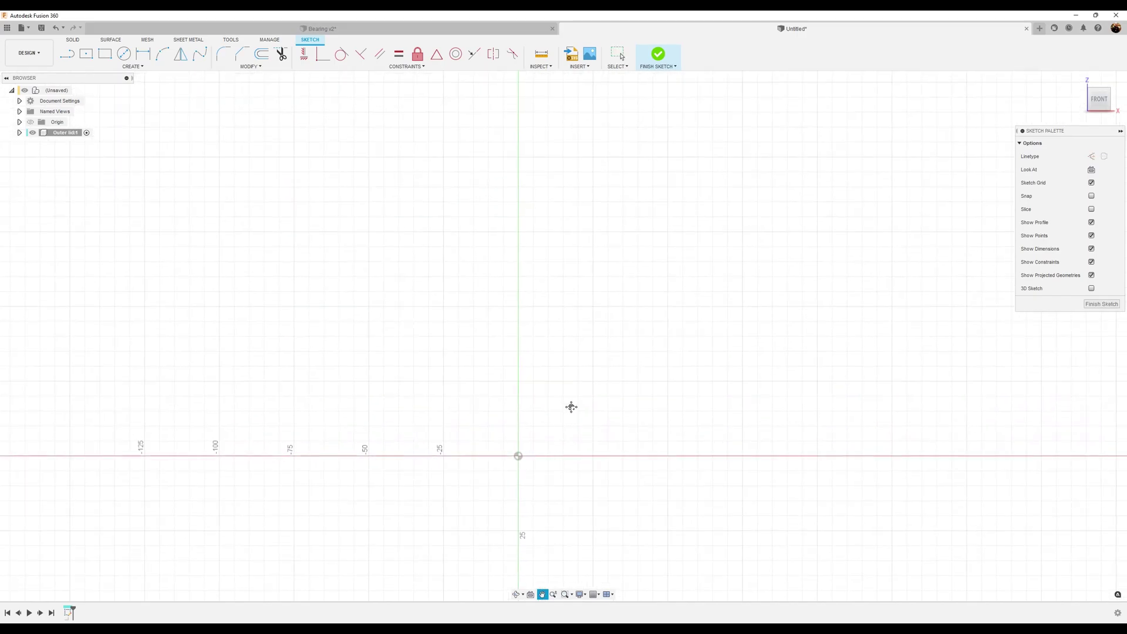
pyautogui.click(86, 53)
pyautogui.click(519, 456)
pyautogui.click(519, 235)
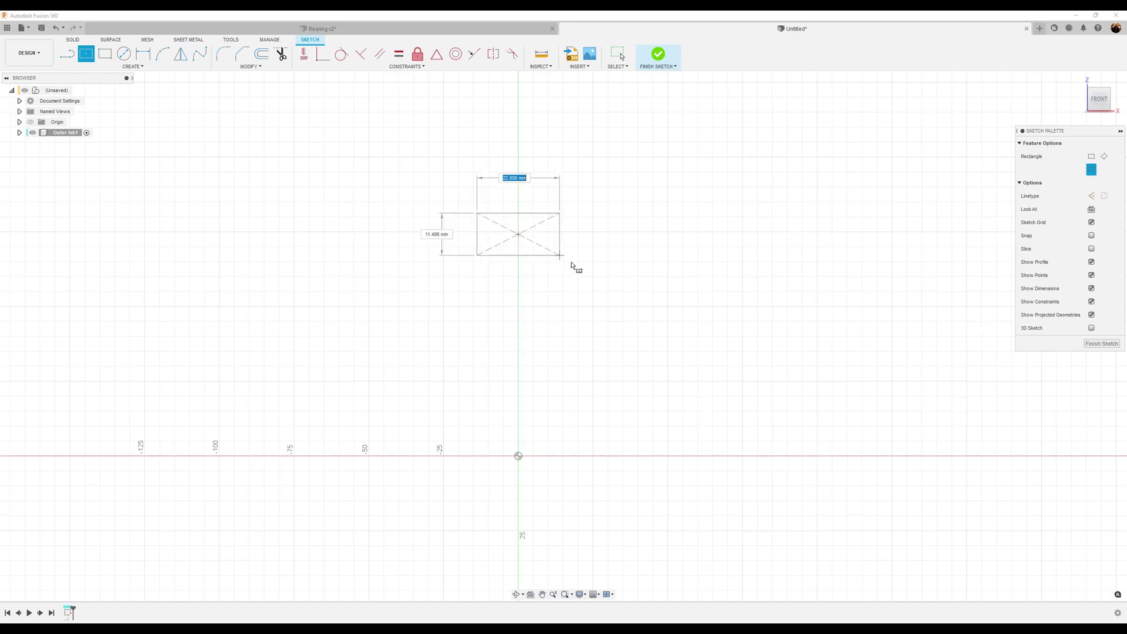
pyautogui.click(611, 290)
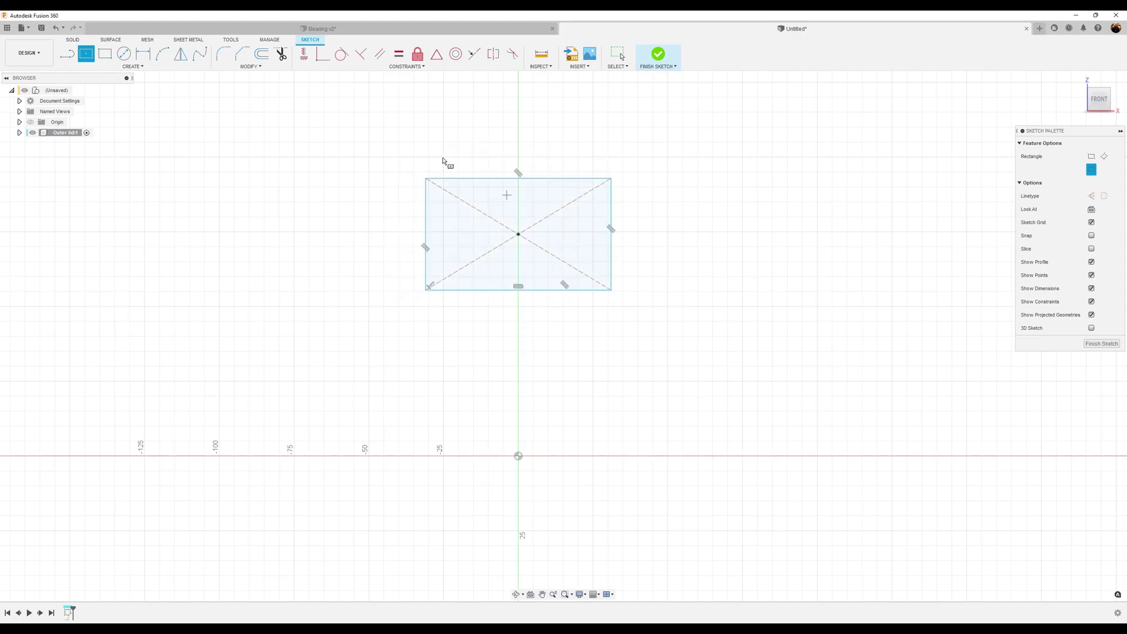
# - Dimension the rectangle's width at 31 mm and align its center point vertically with the origin
pyautogui.click(142, 53)
pyautogui.click(493, 179)
pyautogui.click(492, 159)
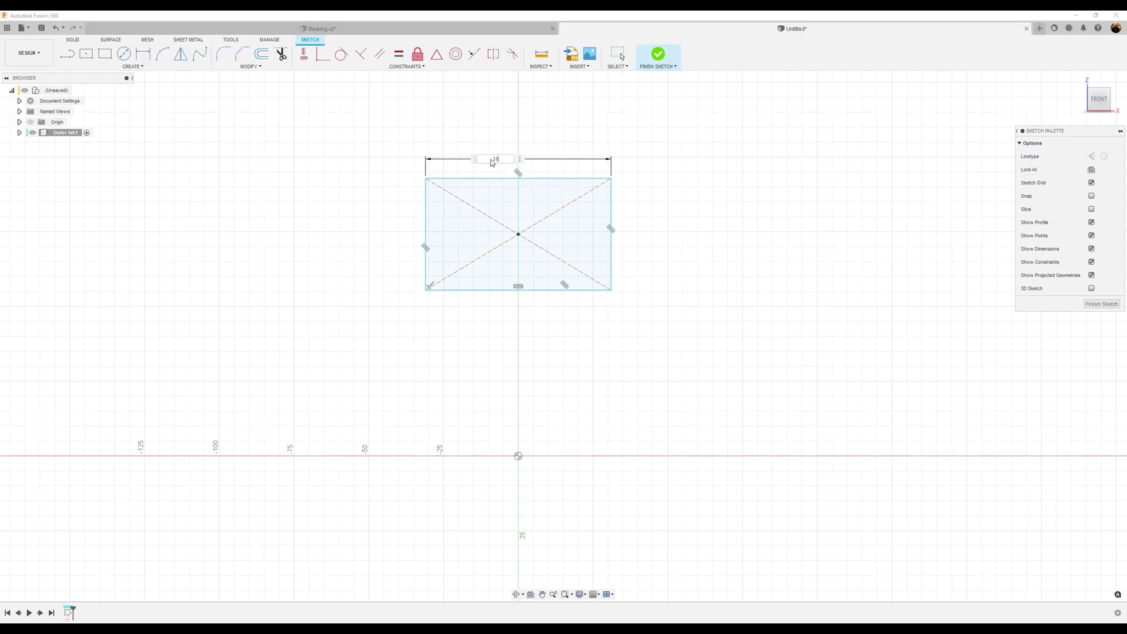
pyautogui.press('Return')
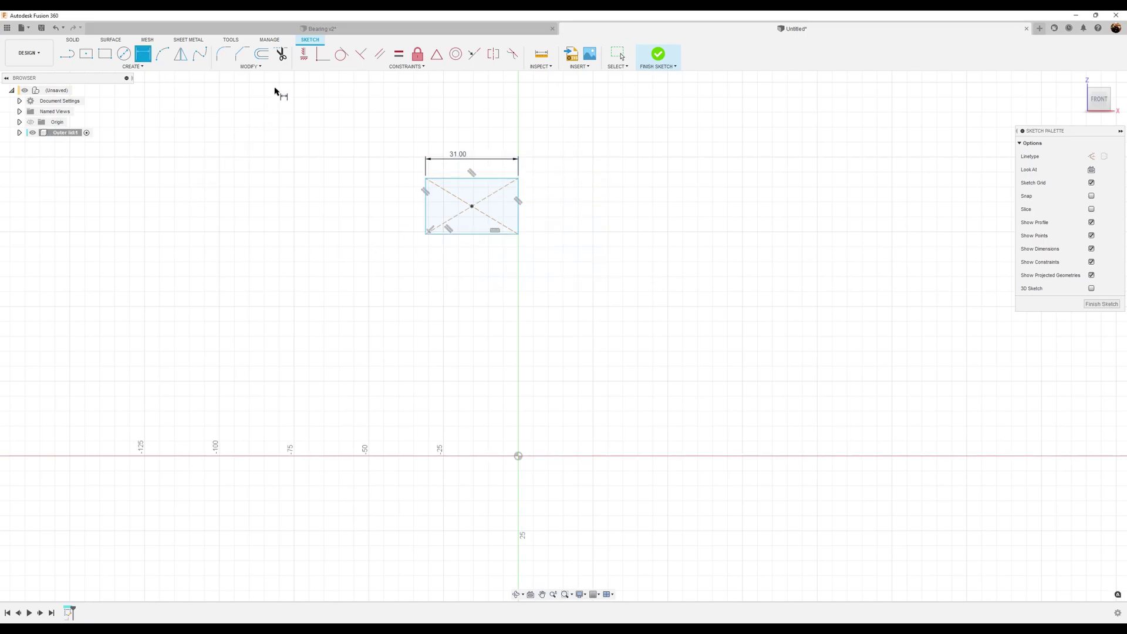
pyautogui.click(303, 54)
pyautogui.click(472, 206)
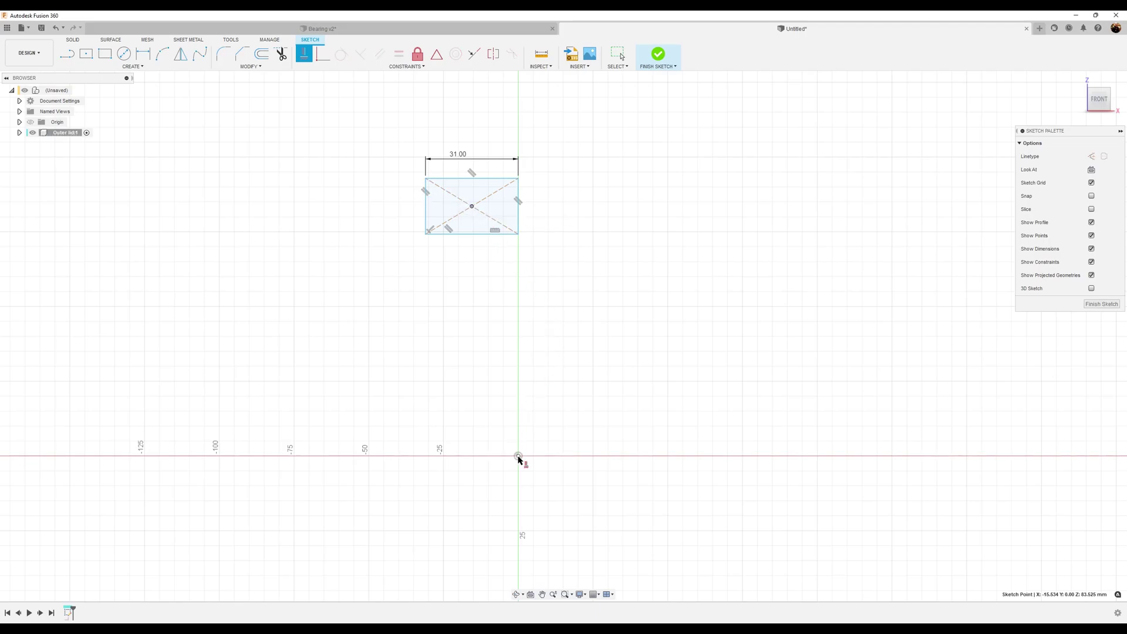
pyautogui.click(518, 457)
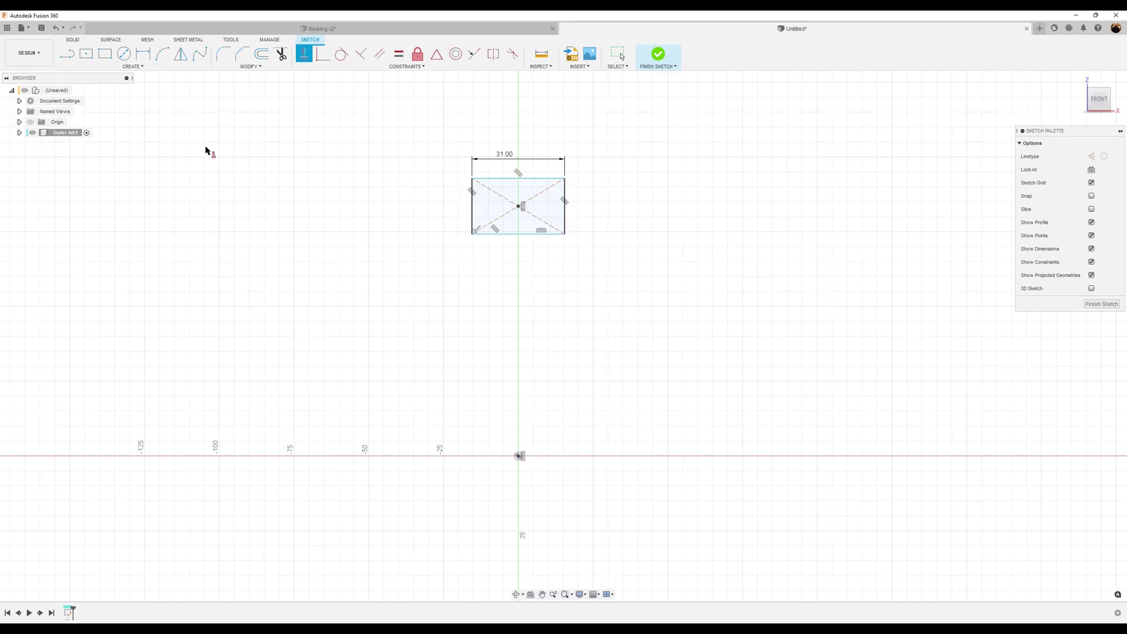
# - Dimension the distance from the origin to the rectangle's lower edge at 53 mm
pyautogui.click(143, 53)
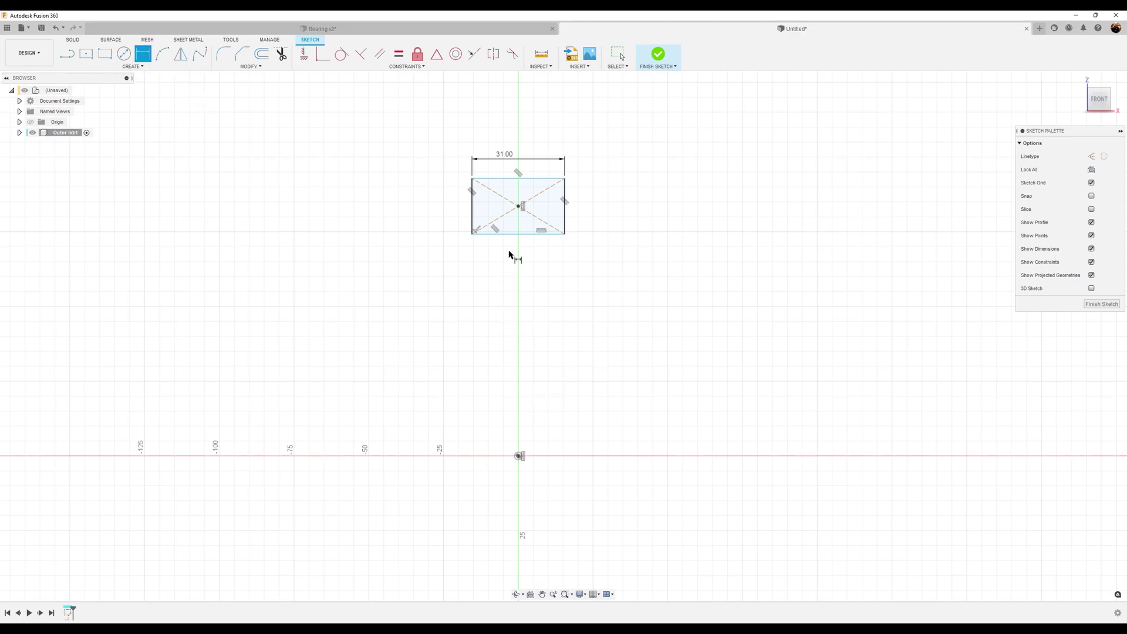
pyautogui.click(535, 234)
pyautogui.click(519, 457)
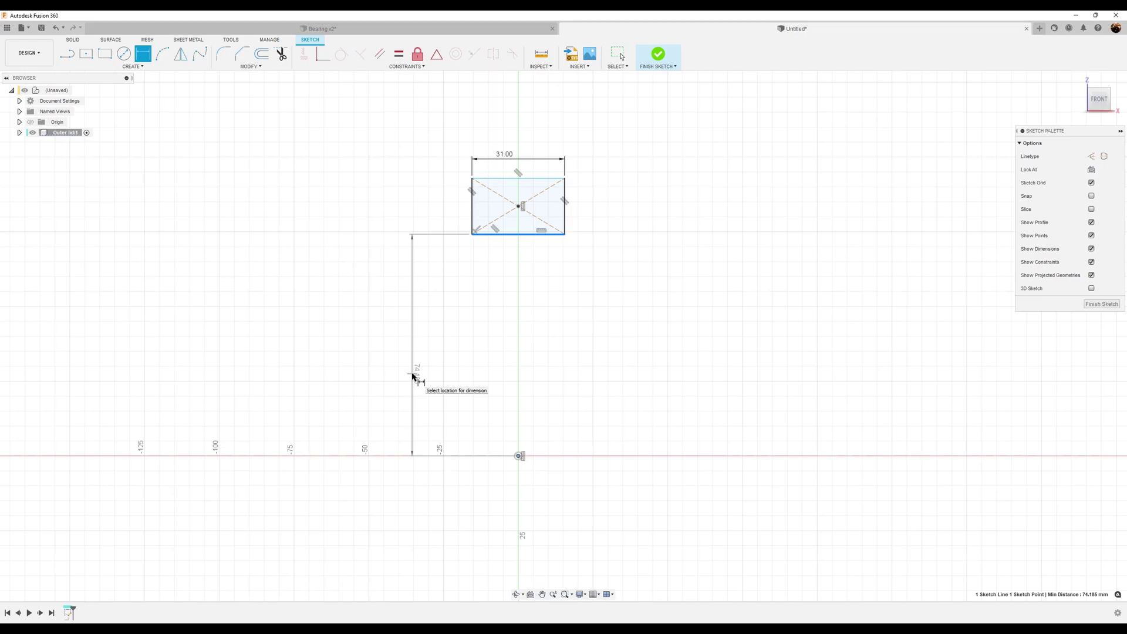
pyautogui.click(414, 376)
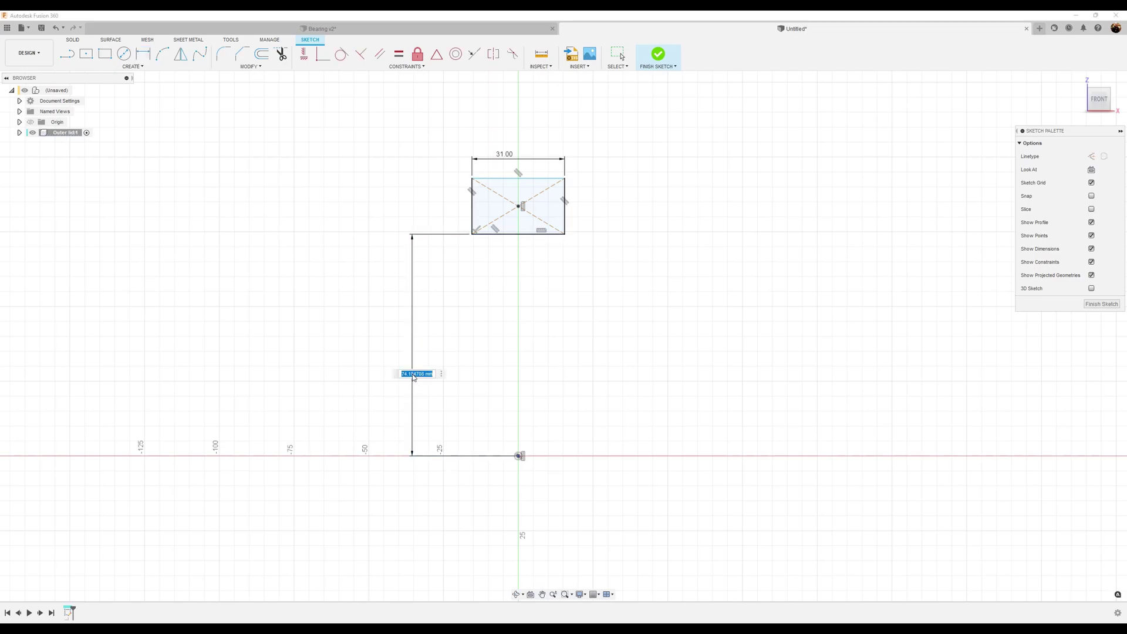
pyautogui.press('Return')
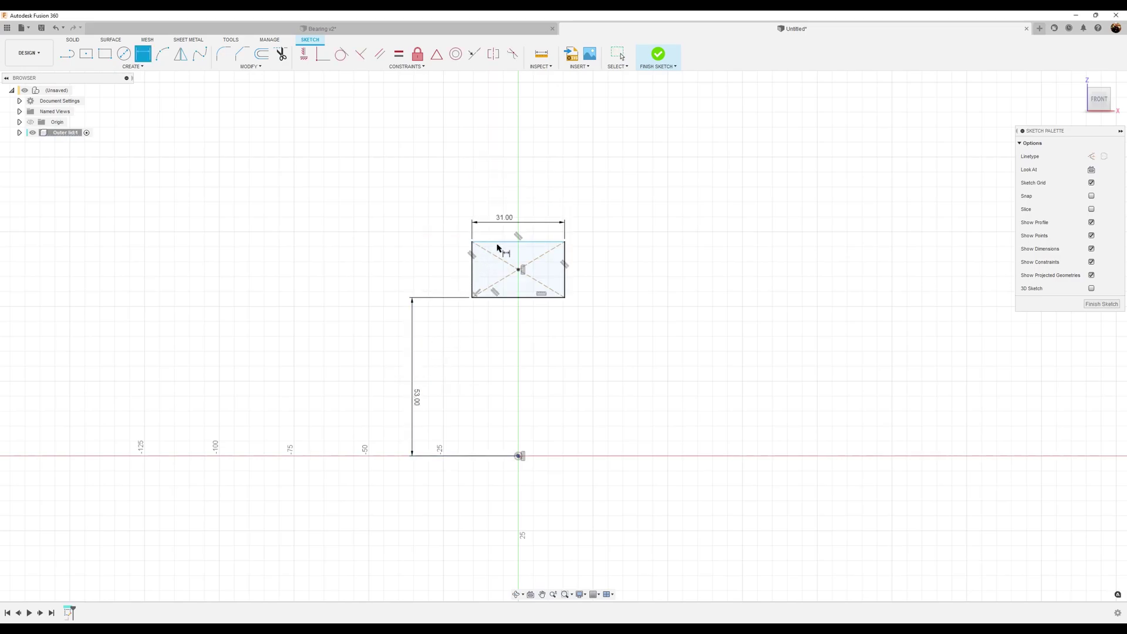
# - Dimension the distance from the origin to the rectangle's upper edge at 65 mm
pyautogui.click(516, 242)
pyautogui.click(519, 457)
pyautogui.click(354, 360)
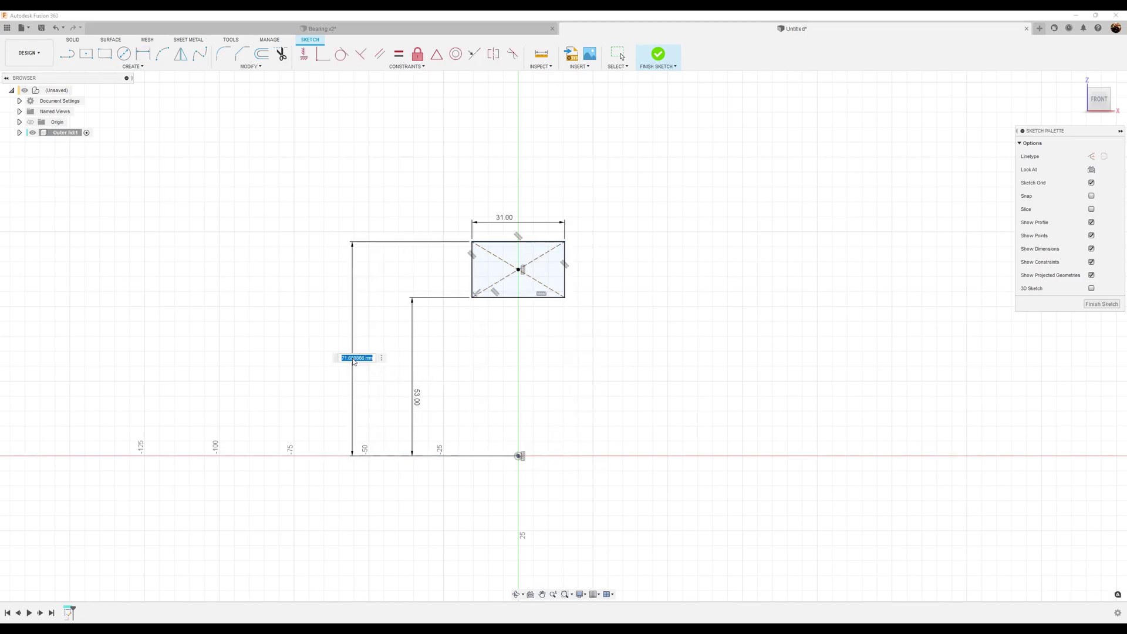
pyautogui.write('65')
pyautogui.press('Return')
# - Draw a three-point arc of about 18 mm radius with both ends on the rectangle's lower edge, bulging upward inside it
pyautogui.scroll(3, 554, 382)
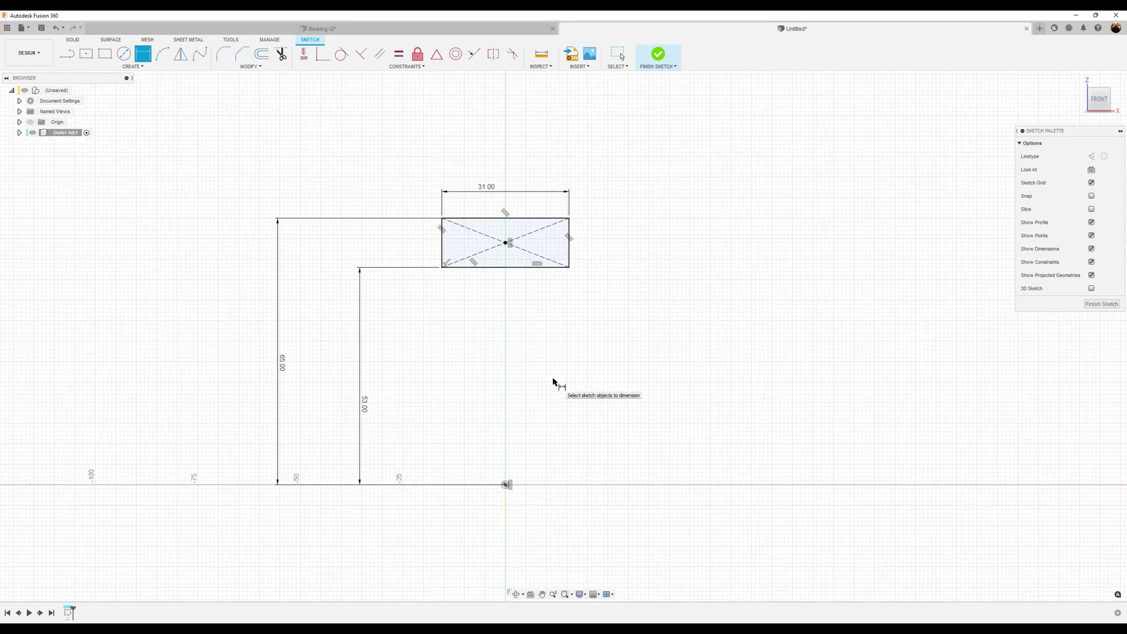
pyautogui.moveTo(558, 350); pyautogui.dragTo(598, 375, button='middle')
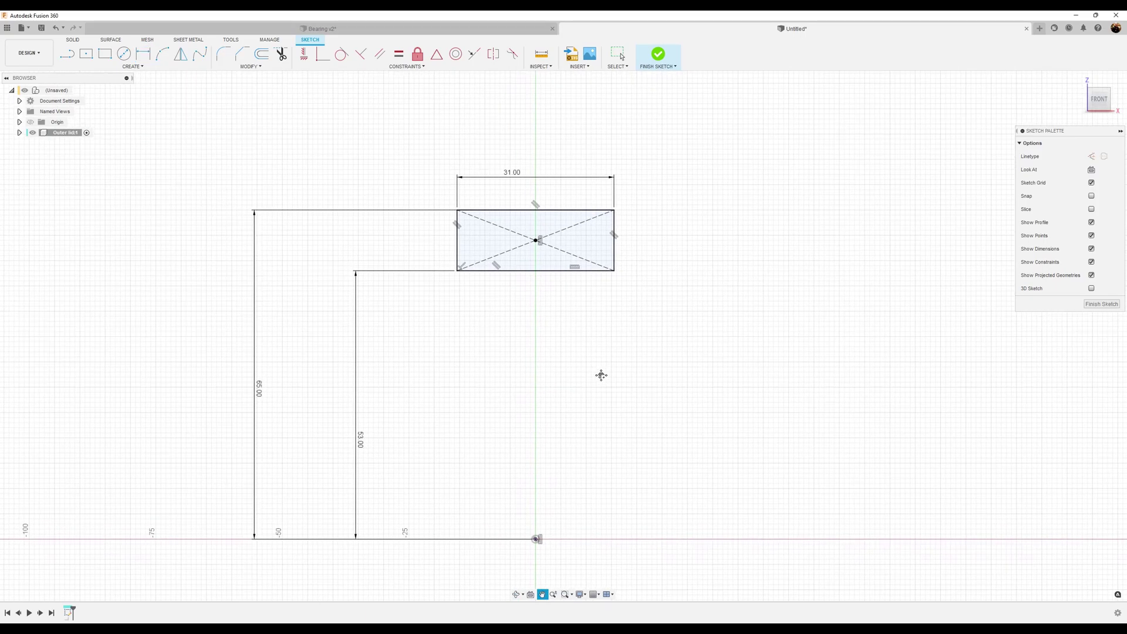
pyautogui.click(163, 54)
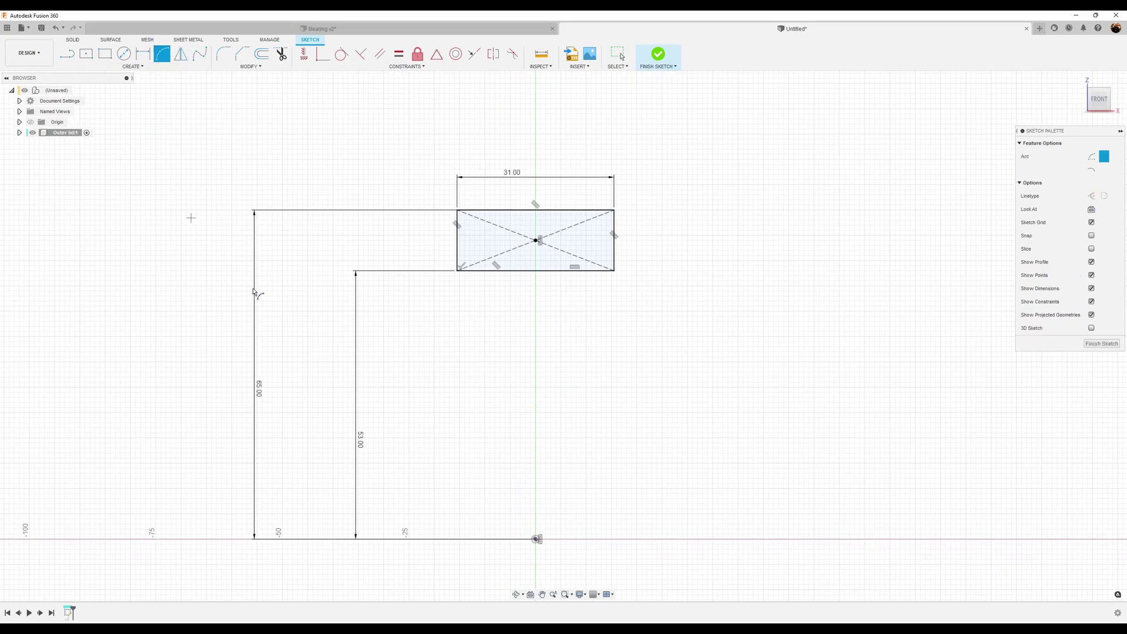
pyautogui.click(486, 271)
pyautogui.click(587, 270)
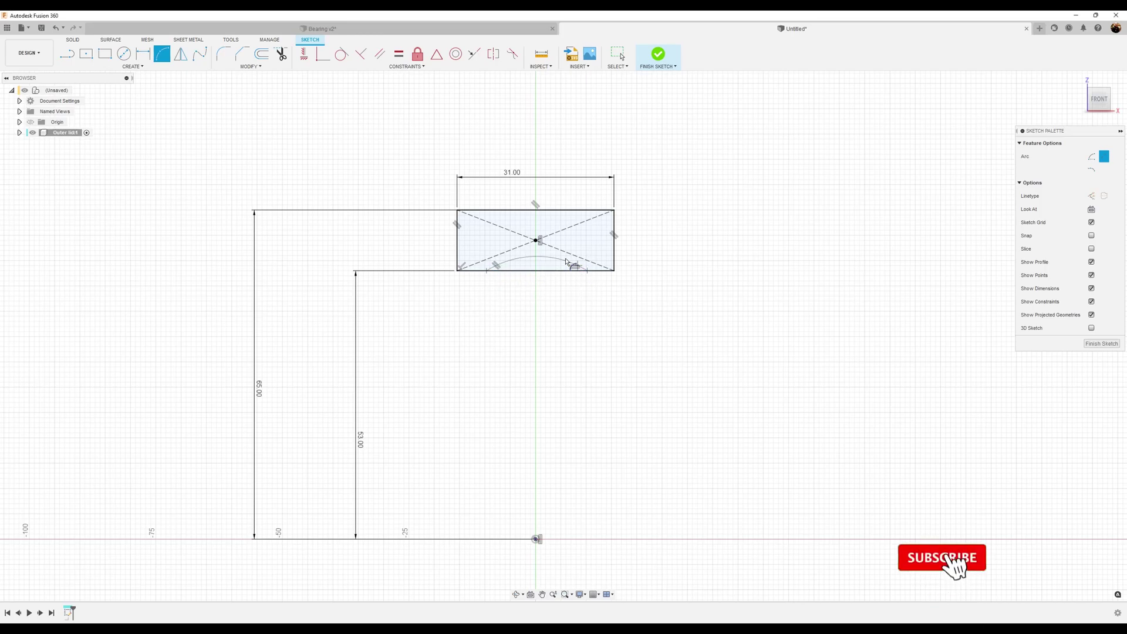
pyautogui.click(568, 263)
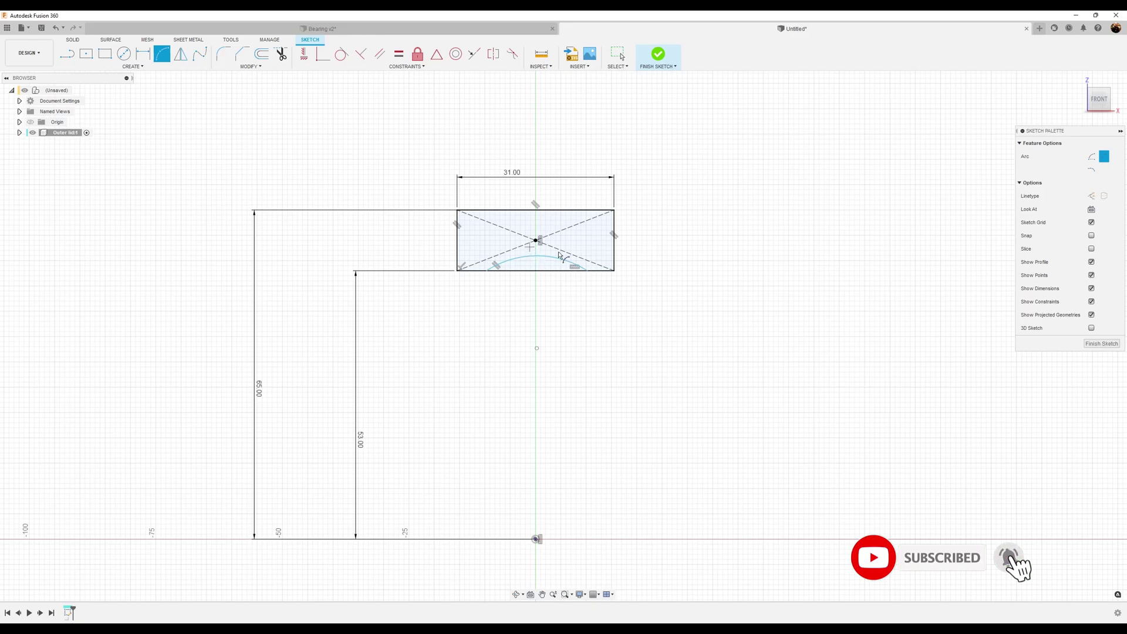
# - Constrain the arc's center point to be vertically aligned with the origin
pyautogui.click(304, 54)
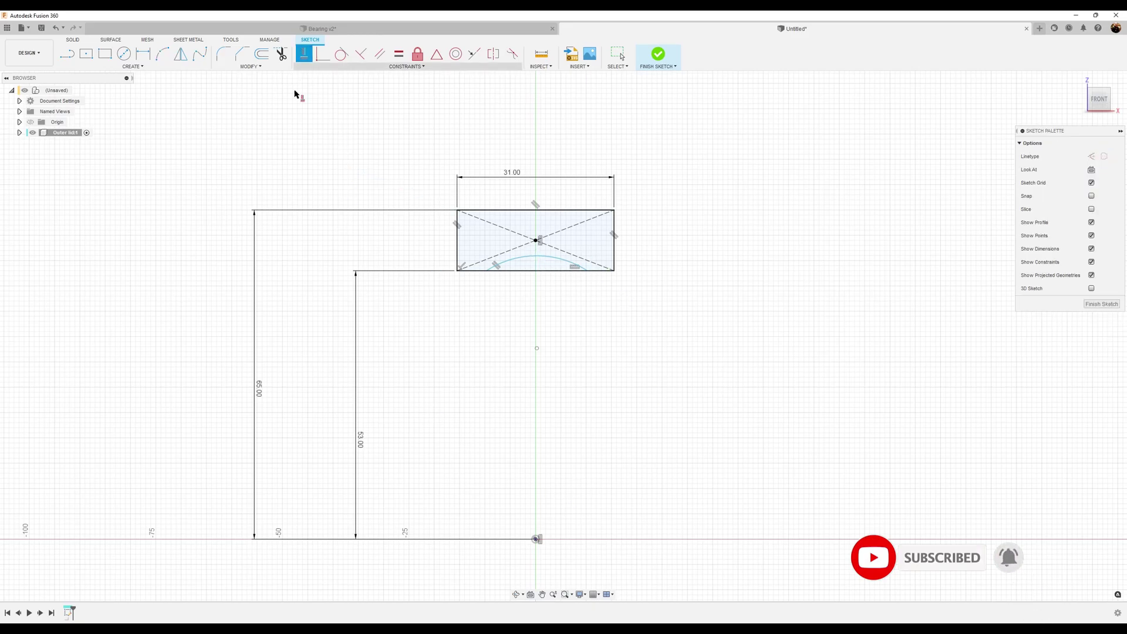
pyautogui.click(536, 349)
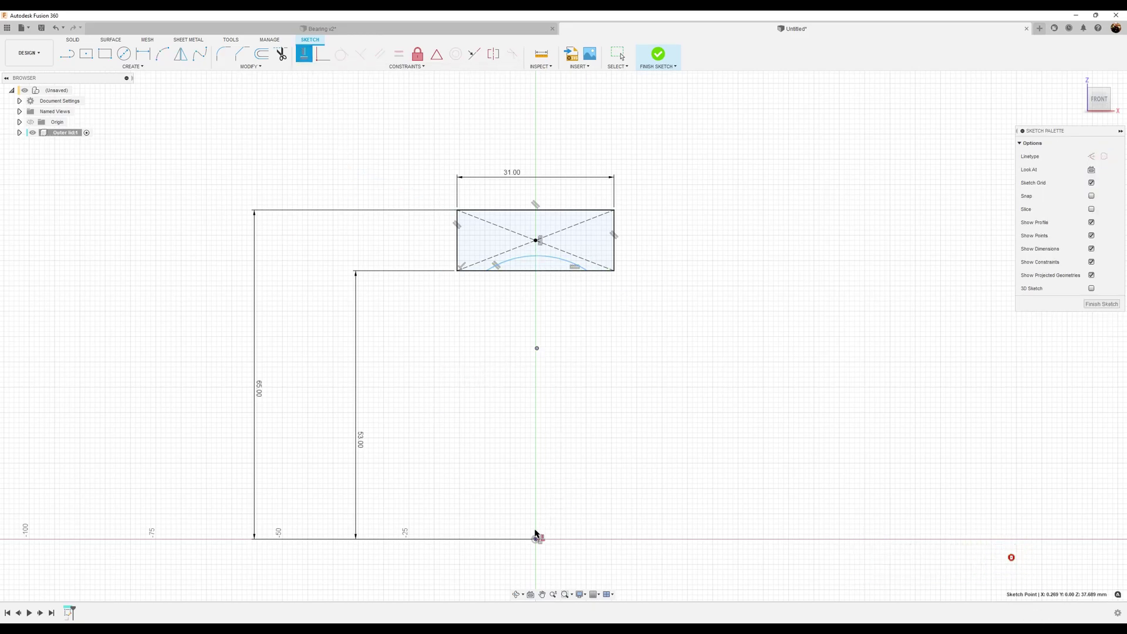
pyautogui.click(535, 535)
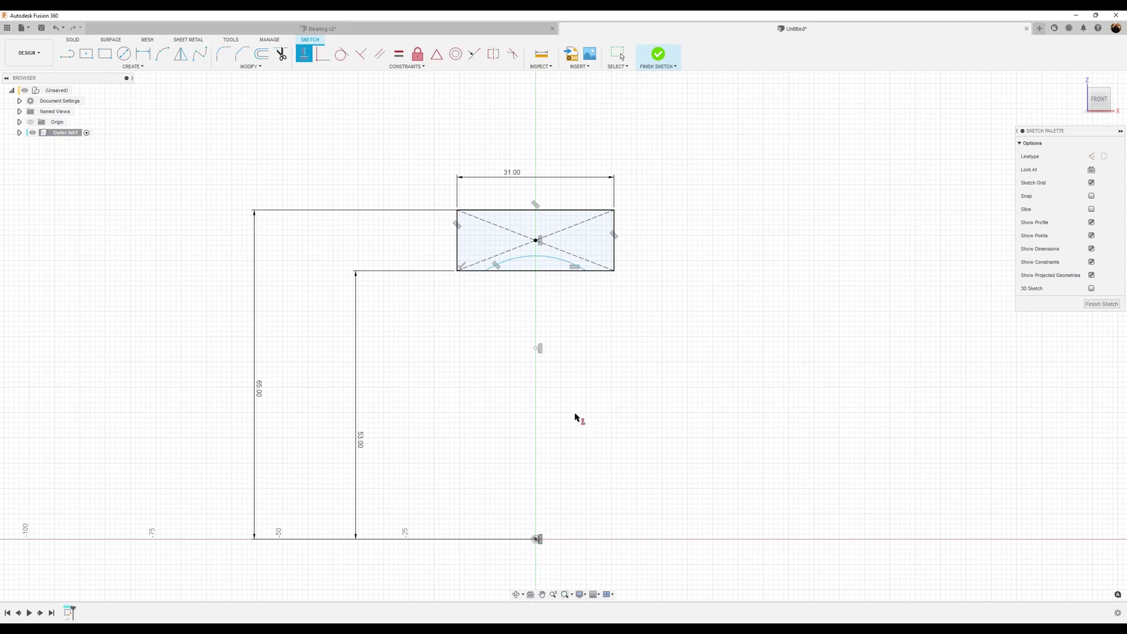
# - Dimension the arc's radius at 12 mm
pyautogui.scroll(1, 578, 309)
pyautogui.press('d')
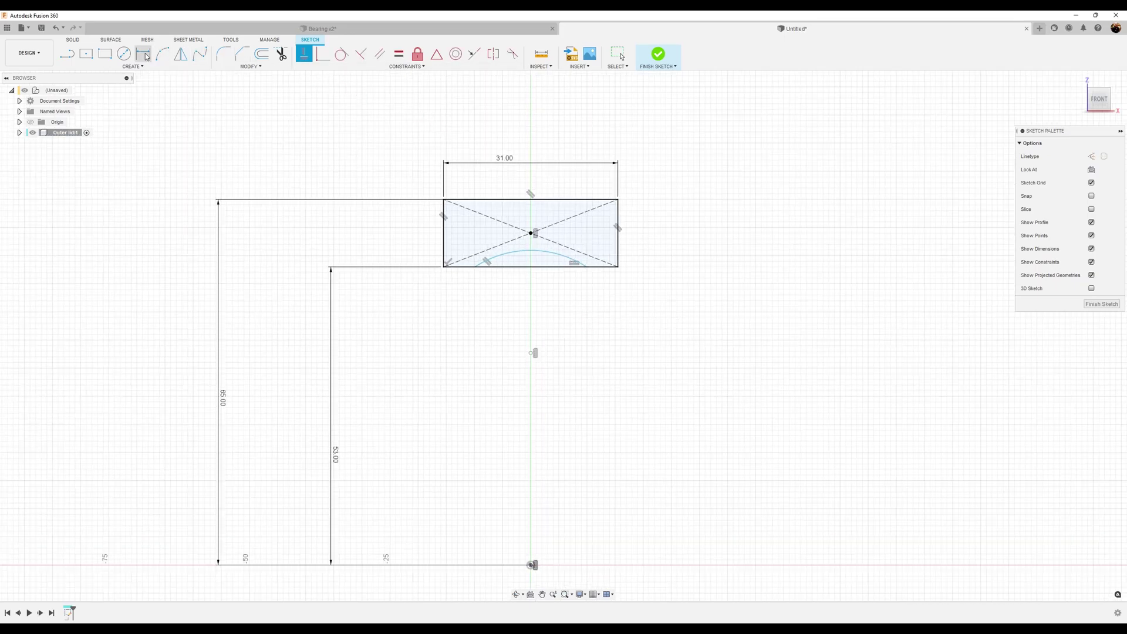
pyautogui.click(560, 257)
pyautogui.click(579, 236)
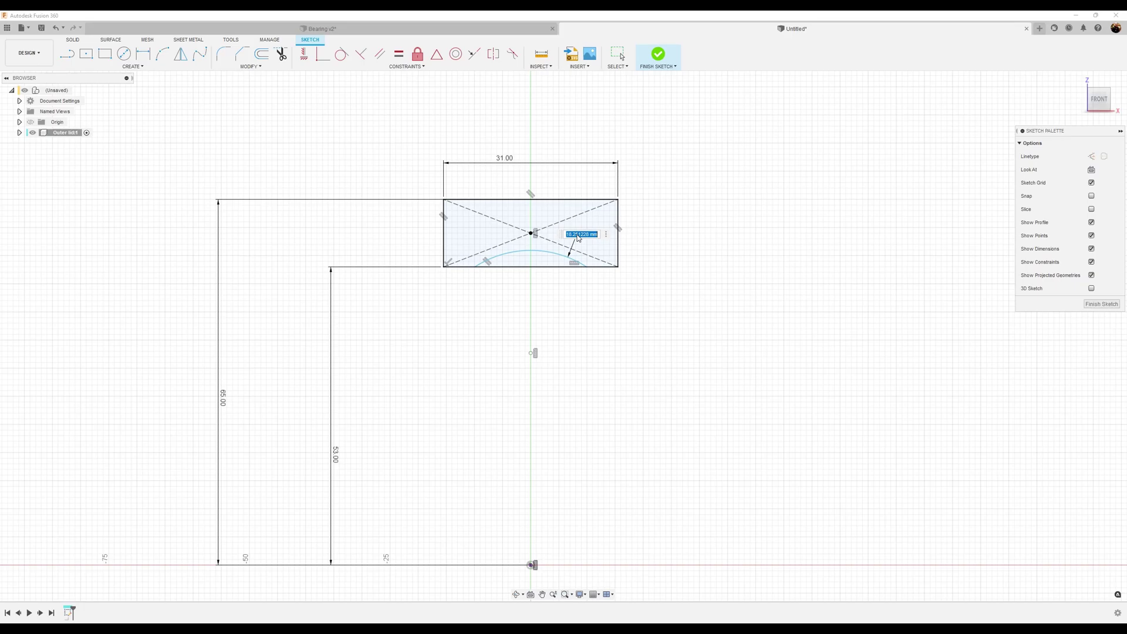
pyautogui.write('12')
pyautogui.press('Return')
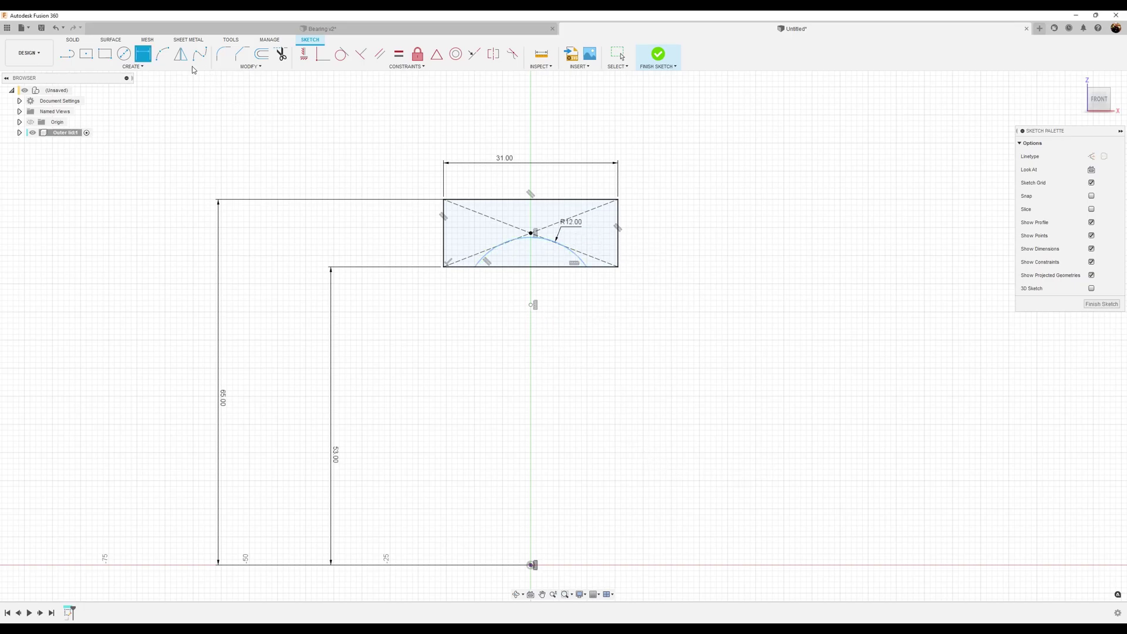
# - Dimension the arc's center point 8 mm below the rectangle's lower edge and finish the sketch
pyautogui.click(605, 267)
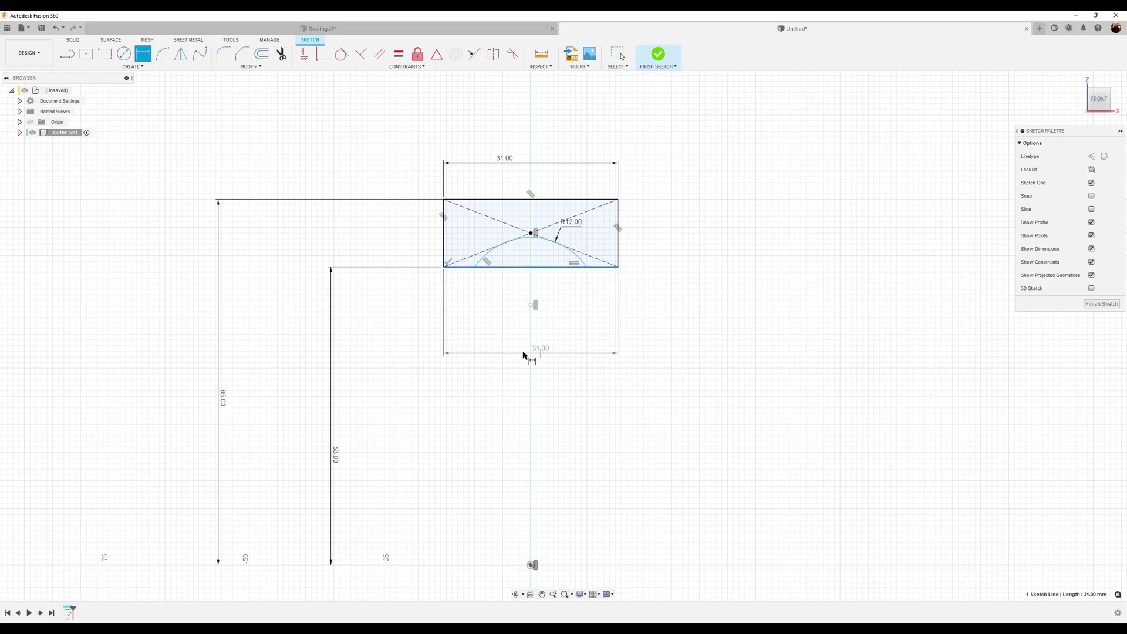
pyautogui.click(531, 305)
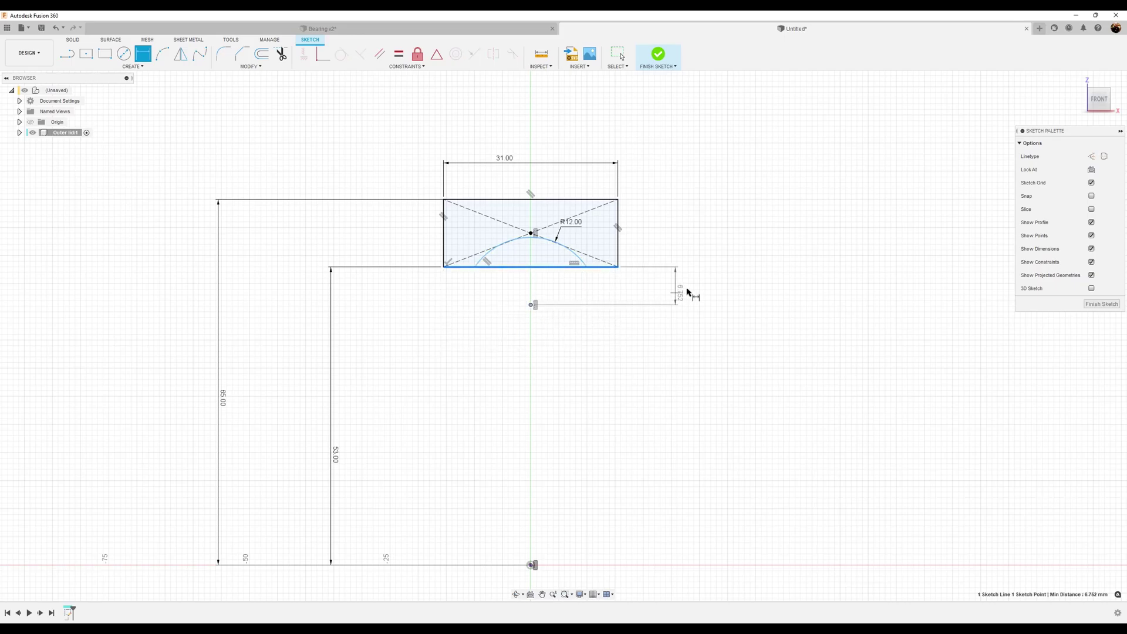
pyautogui.click(675, 292)
pyautogui.write('8')
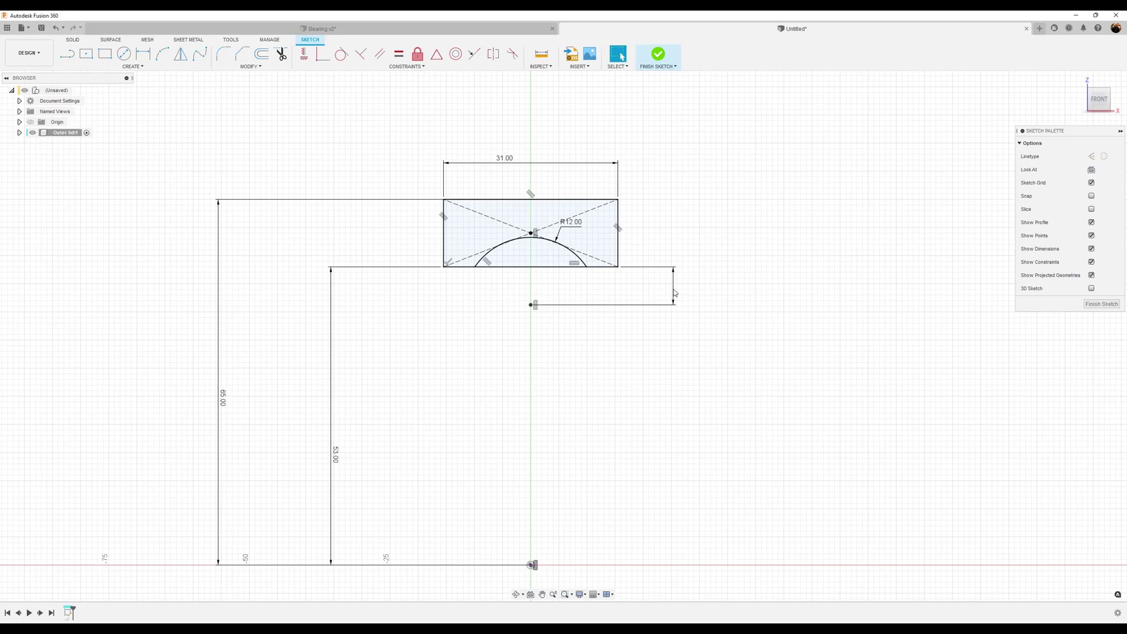
pyautogui.press('Return')
pyautogui.scroll(-5, 721, 417)
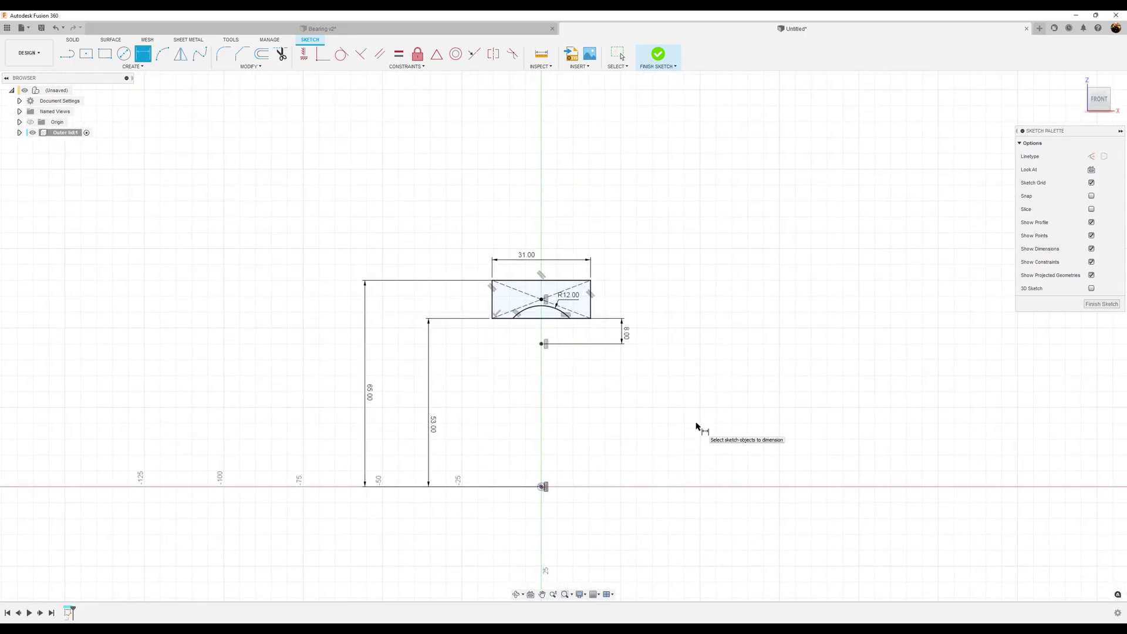
pyautogui.click(1101, 305)
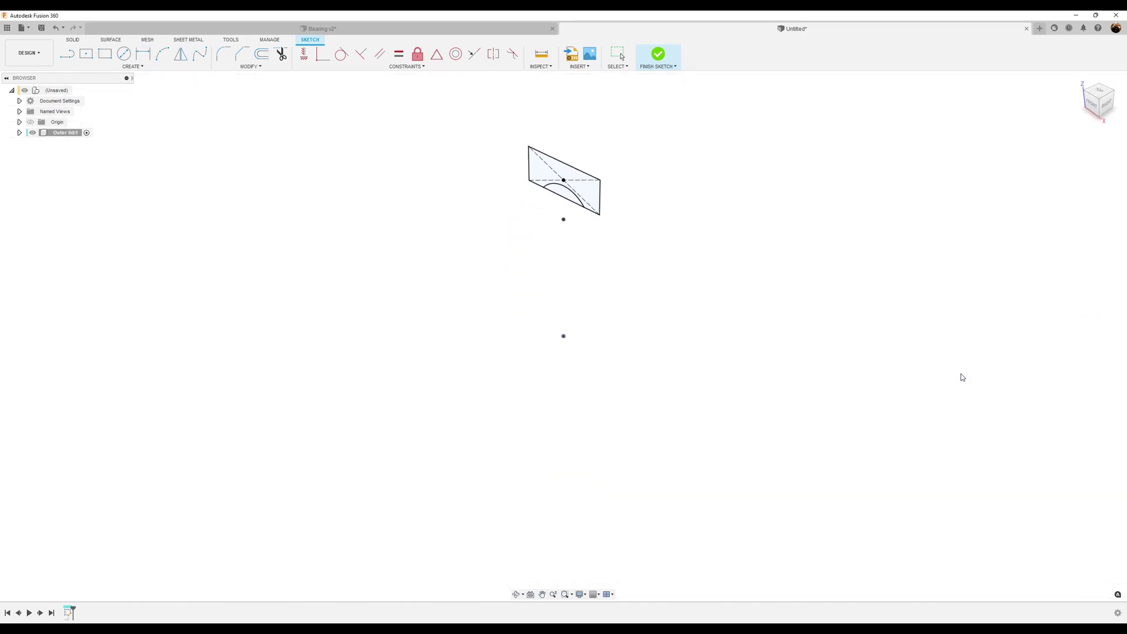
# - Revolve the rectangular profile with the groove cut out 360 degrees around the X axis as a new body
pyautogui.click(106, 53)
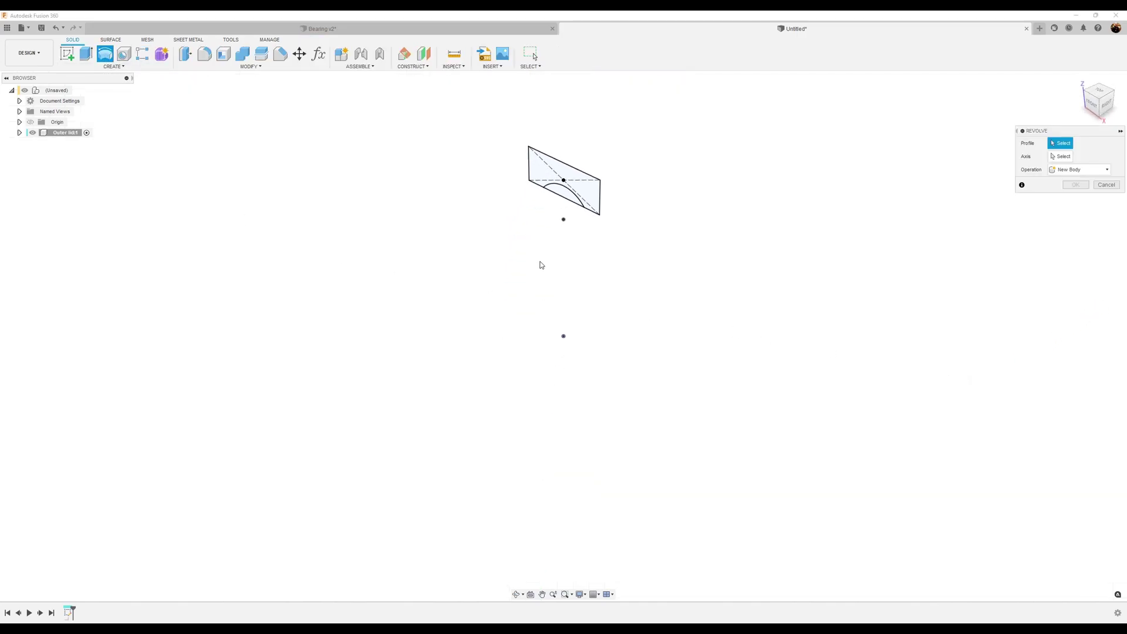
pyautogui.click(592, 195)
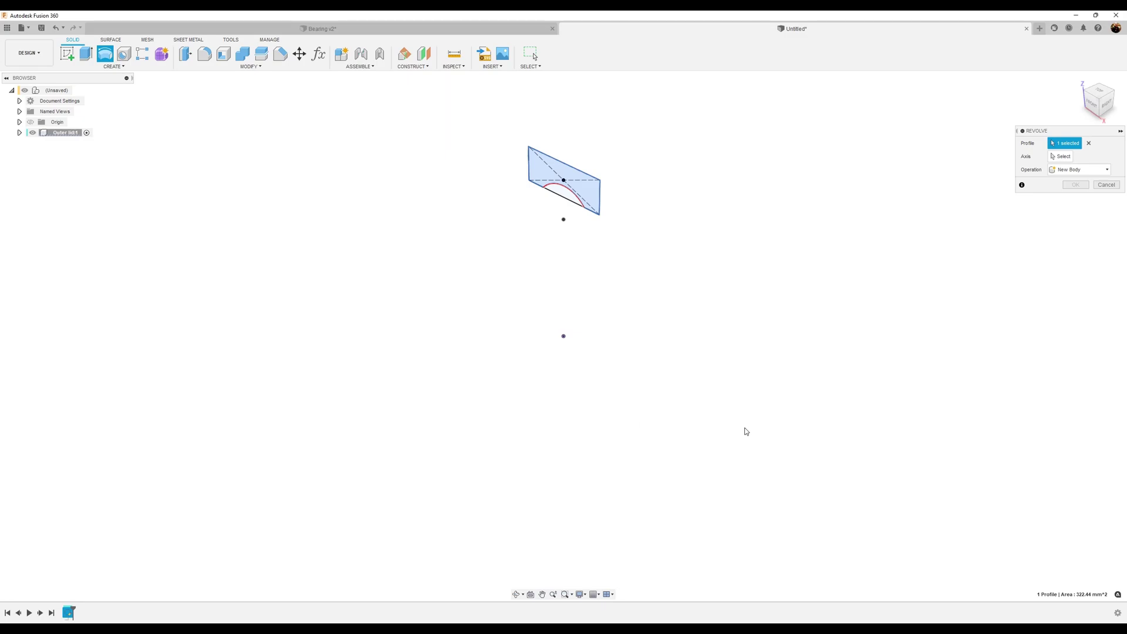
pyautogui.click(1060, 156)
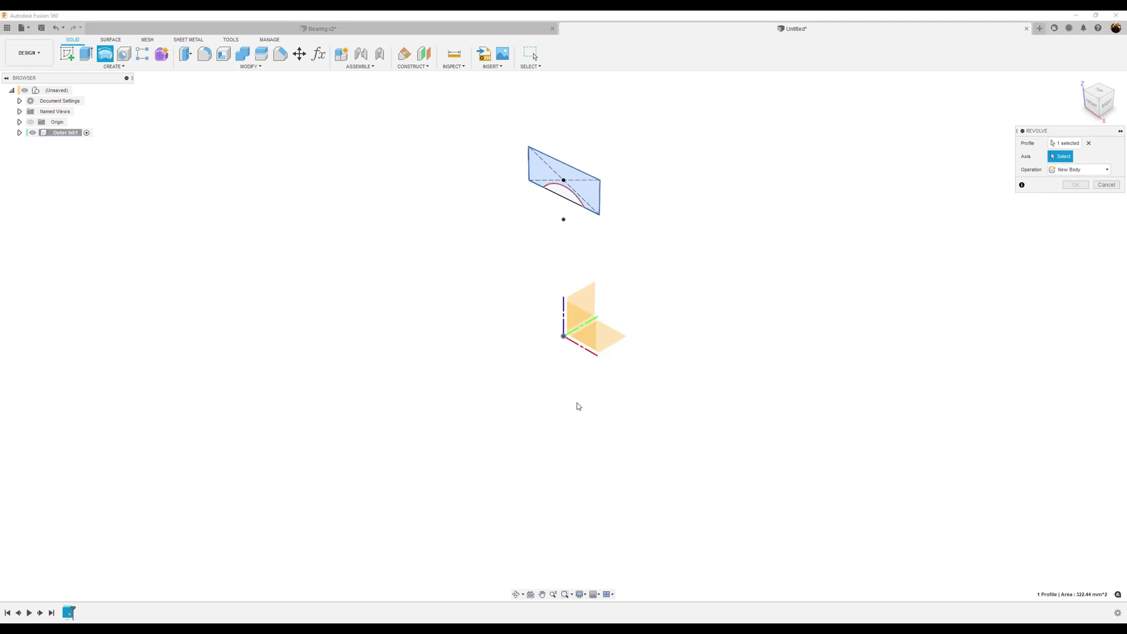
pyautogui.click(589, 354)
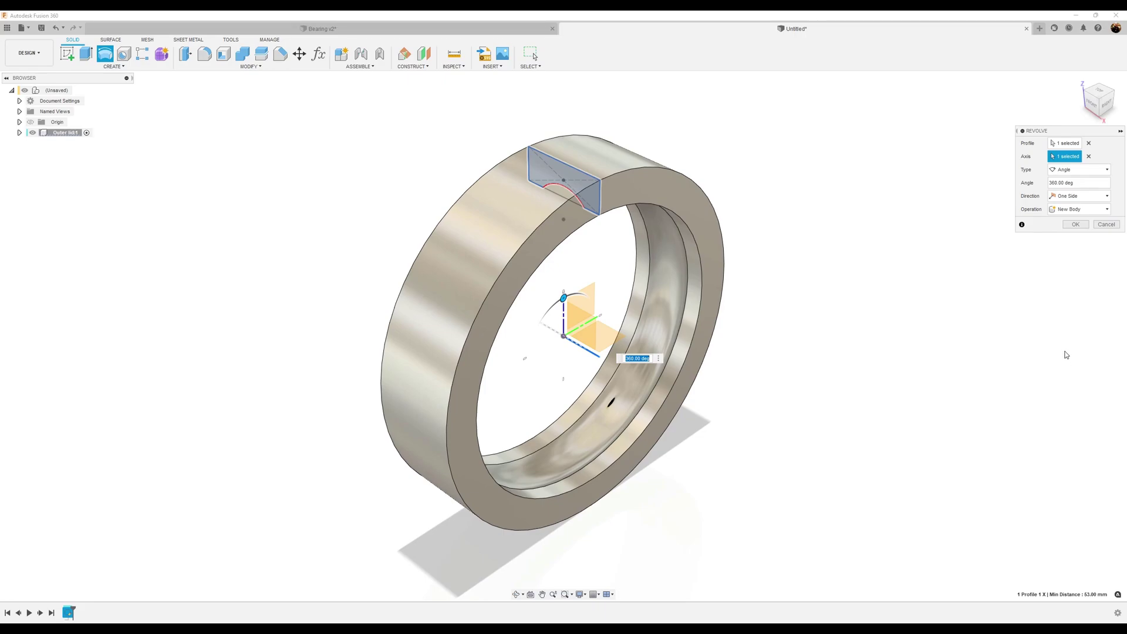
pyautogui.click(1076, 225)
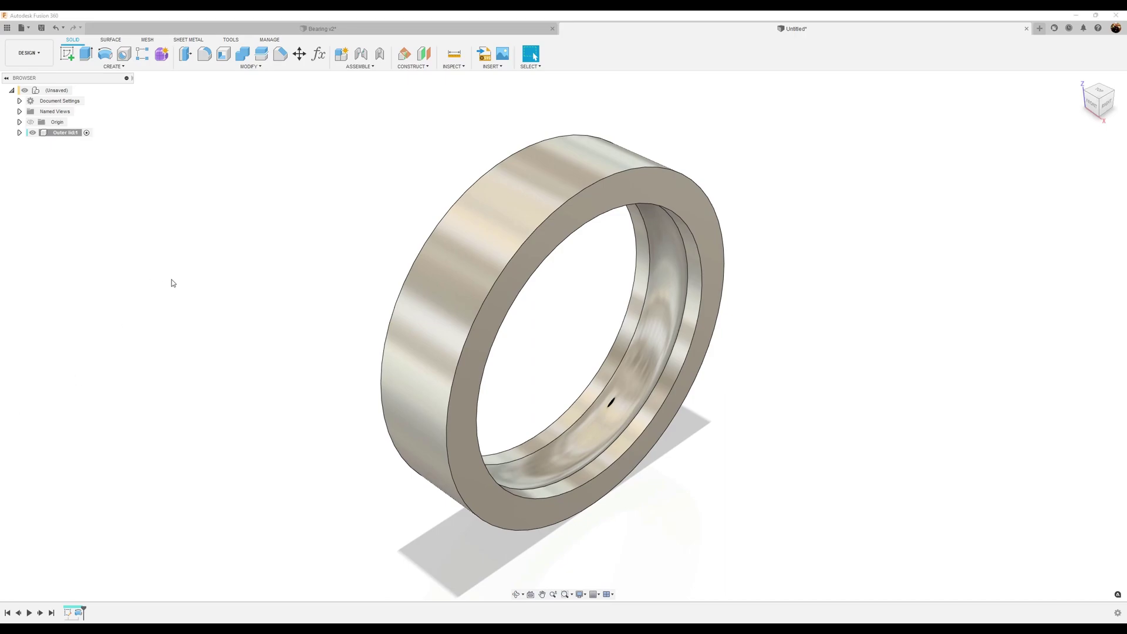
# - Create an internal component named Inner lid under the top-level design and hide the outer ring component
pyautogui.rightClick(50, 91)
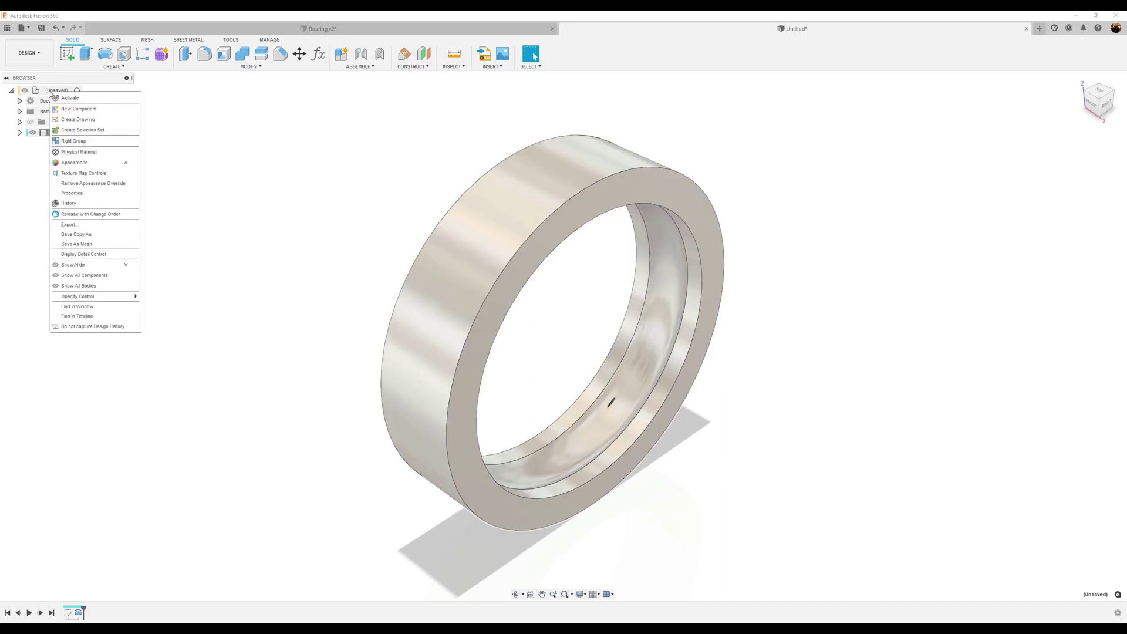
pyautogui.click(76, 109)
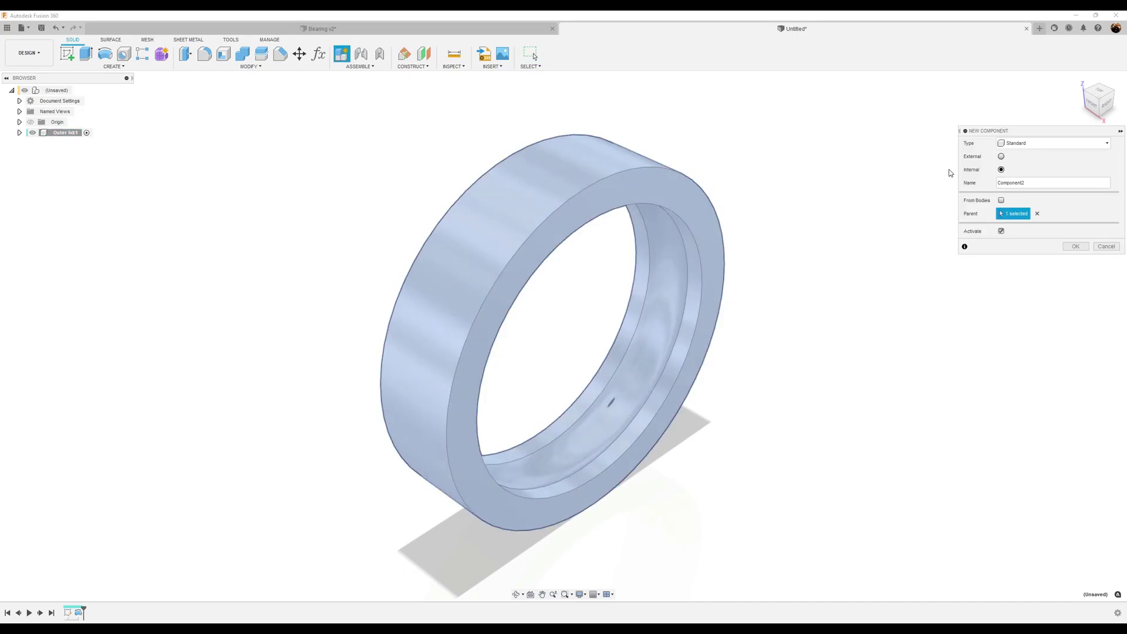
pyautogui.click(1039, 183)
pyautogui.click(1083, 247)
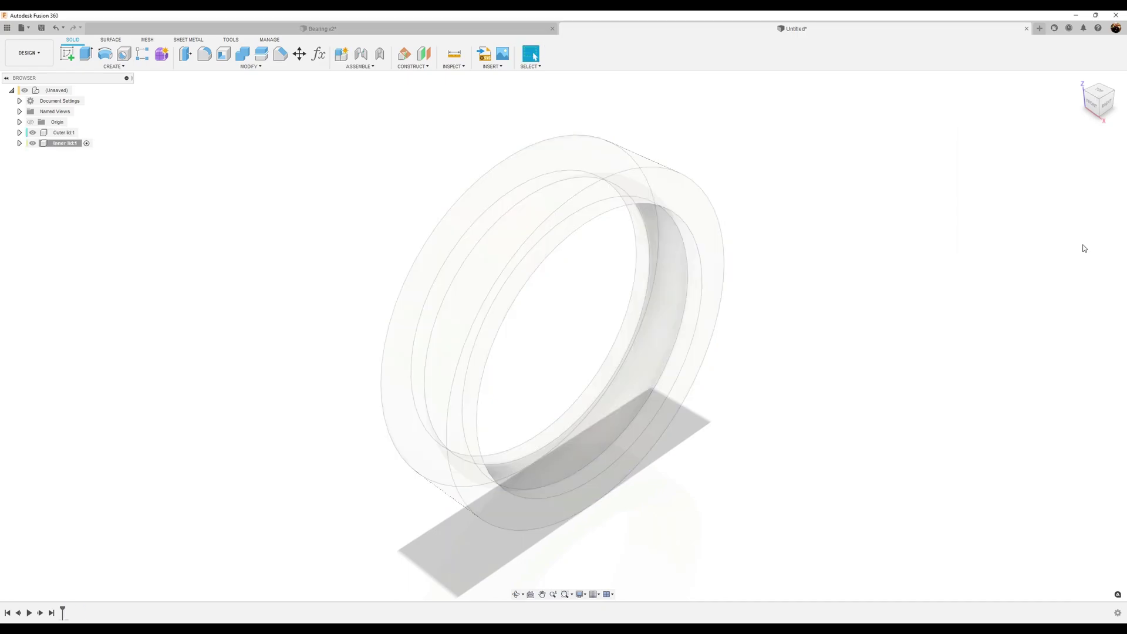
pyautogui.click(33, 133)
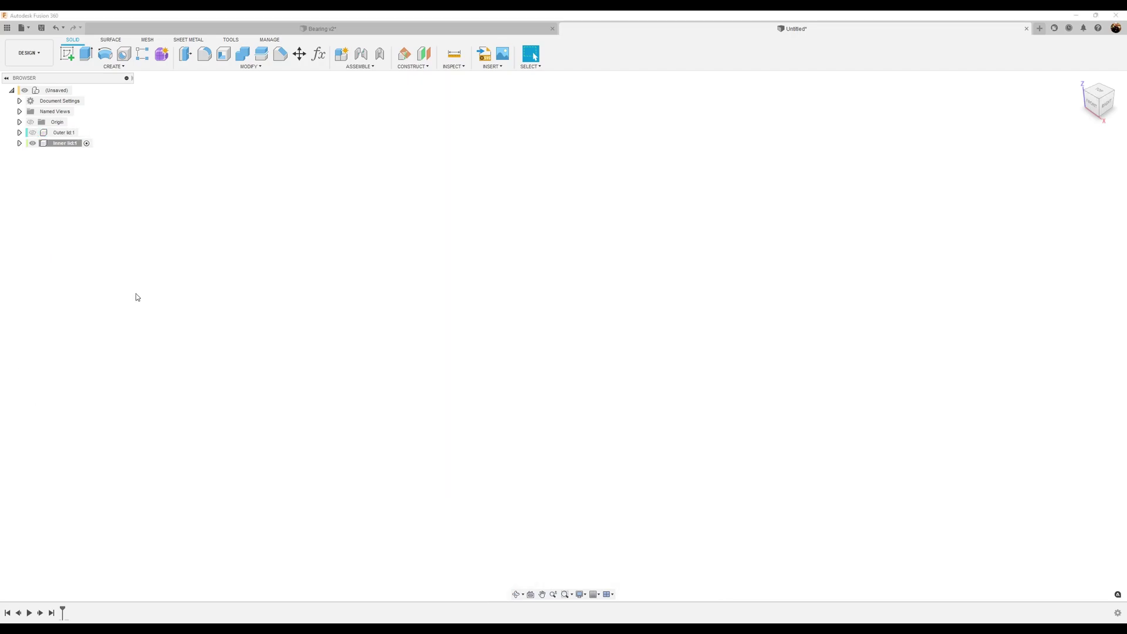
# - Sketch a center rectangle about 52 by 22 mm on the front plane, centered on the vertical axis above the origin
pyautogui.click(66, 53)
pyautogui.click(582, 326)
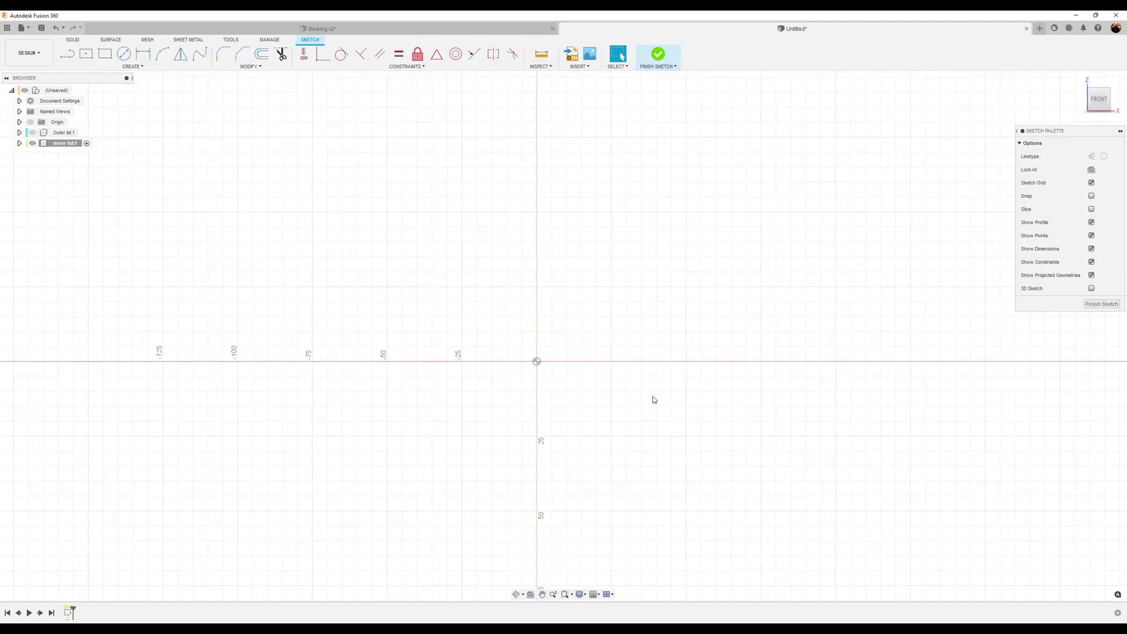
pyautogui.click(85, 53)
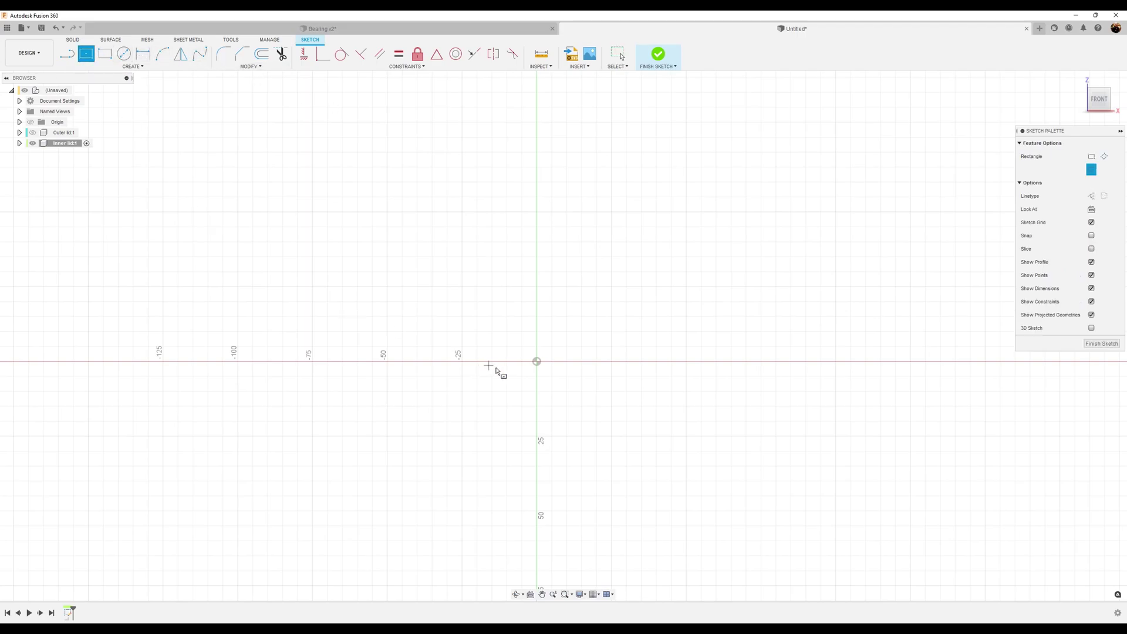
pyautogui.click(537, 209)
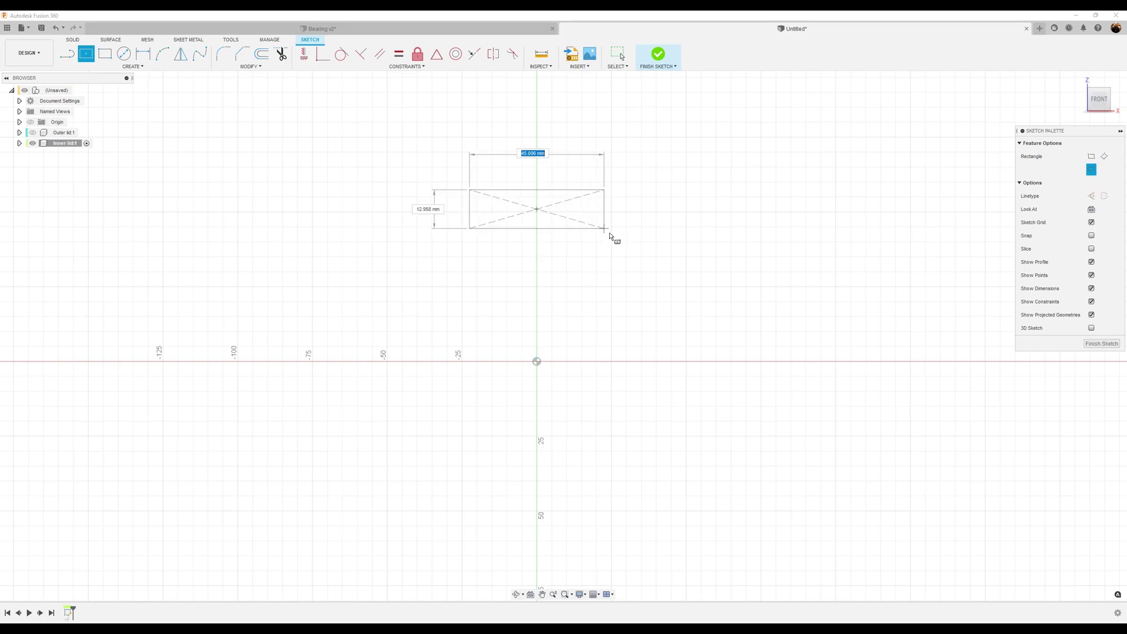
pyautogui.click(615, 242)
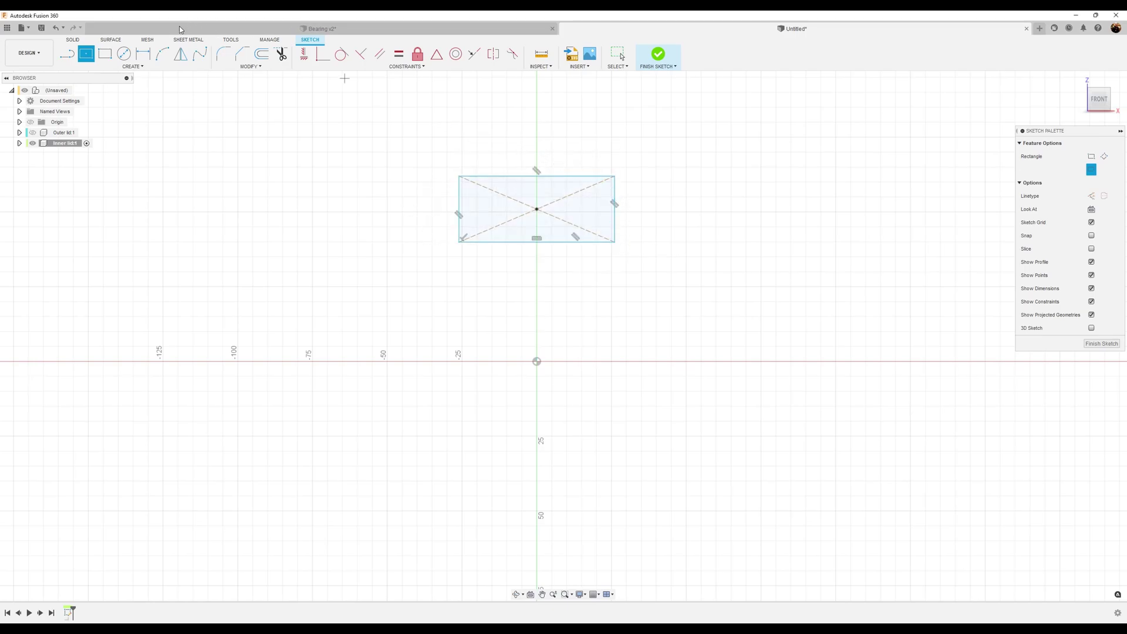
# - Dimension the rectangle's width at 31 mm
pyautogui.click(143, 53)
pyautogui.click(534, 176)
pyautogui.click(532, 154)
pyautogui.write('31')
pyautogui.press('Return')
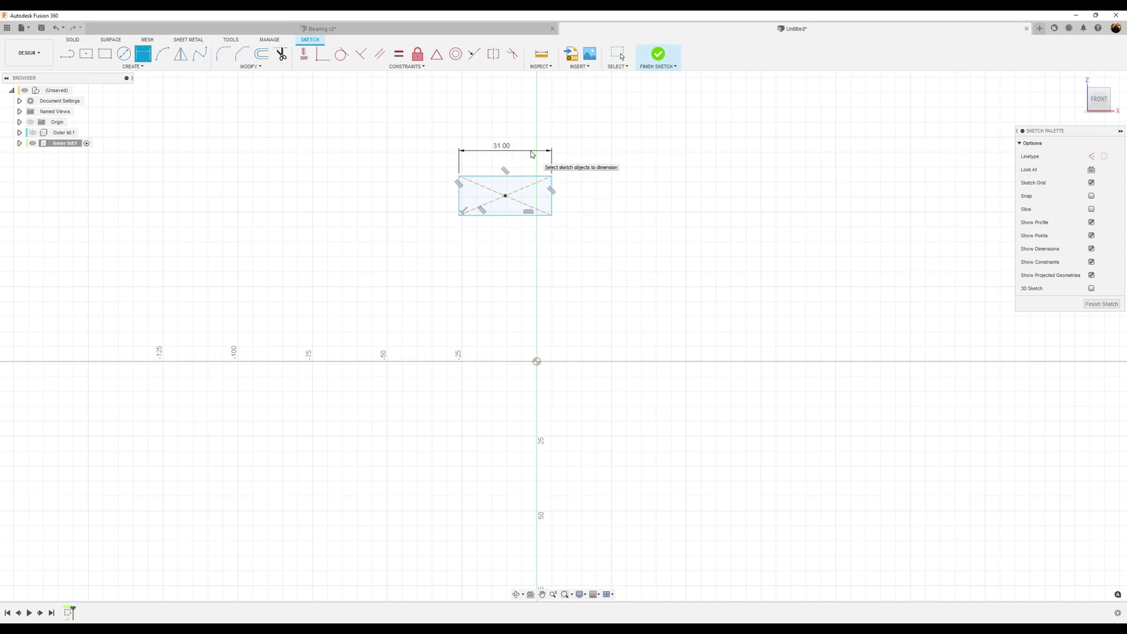
# - Constrain the rectangle's center point to be vertically aligned with the origin
pyautogui.click(305, 55)
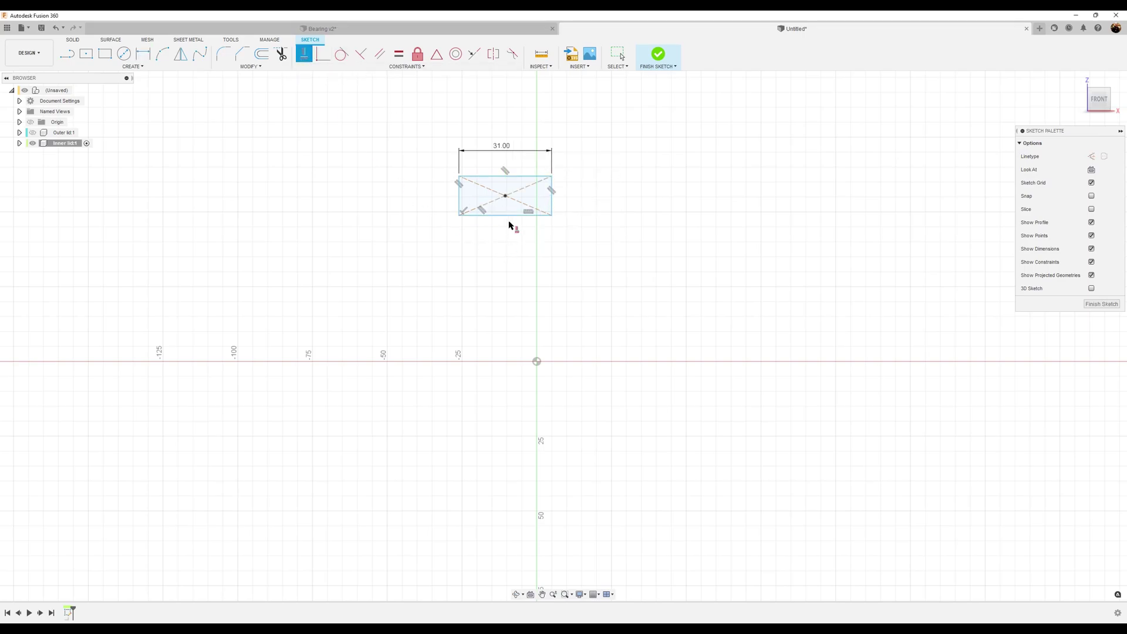
pyautogui.click(504, 198)
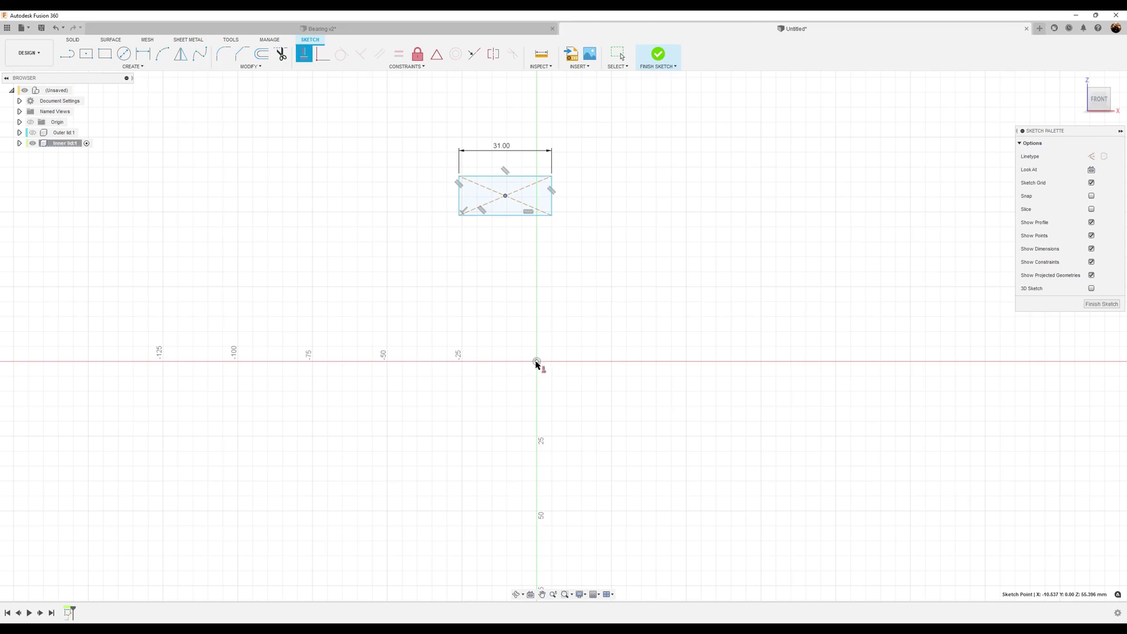
pyautogui.click(536, 362)
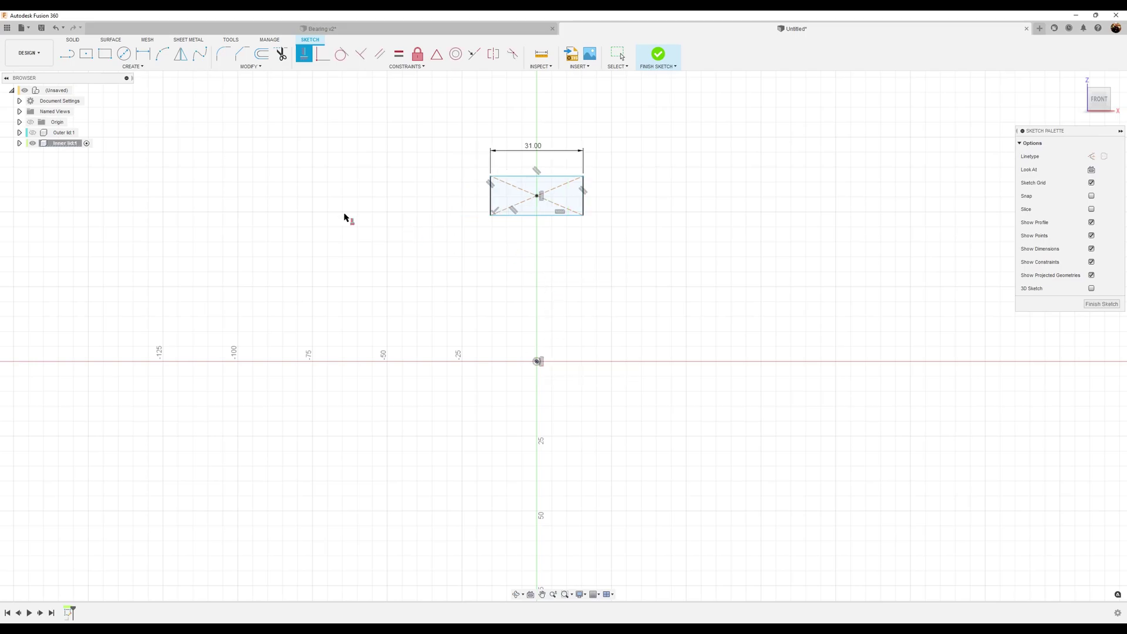
# - Dimension the rectangle's lower edge 25 mm above the origin and place the dimension closer to the profile
pyautogui.click(143, 54)
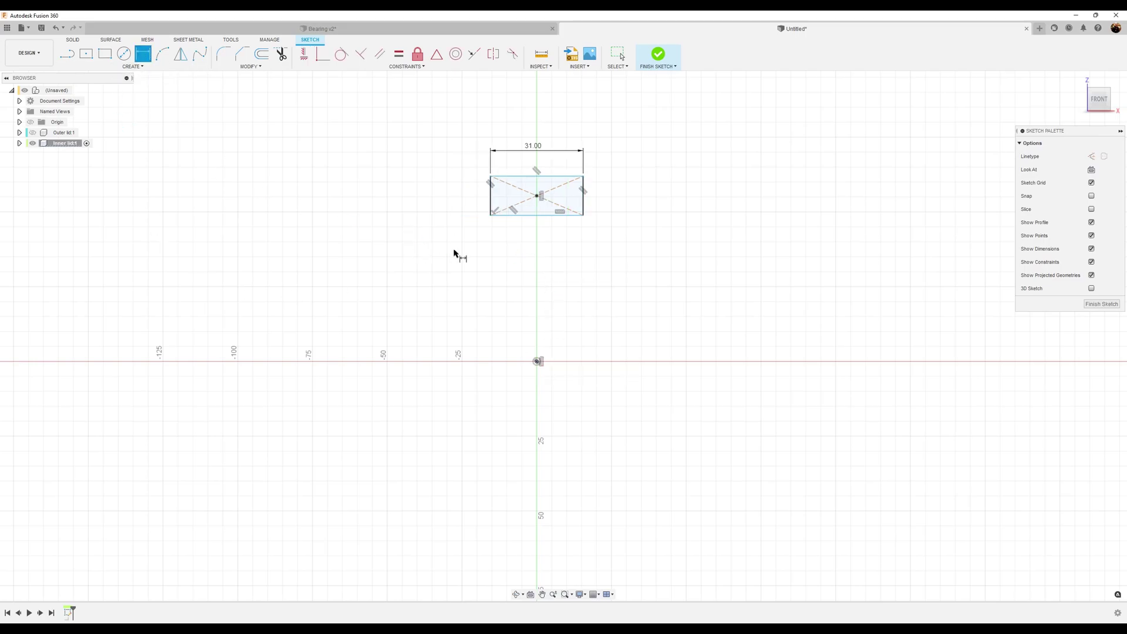
pyautogui.click(537, 216)
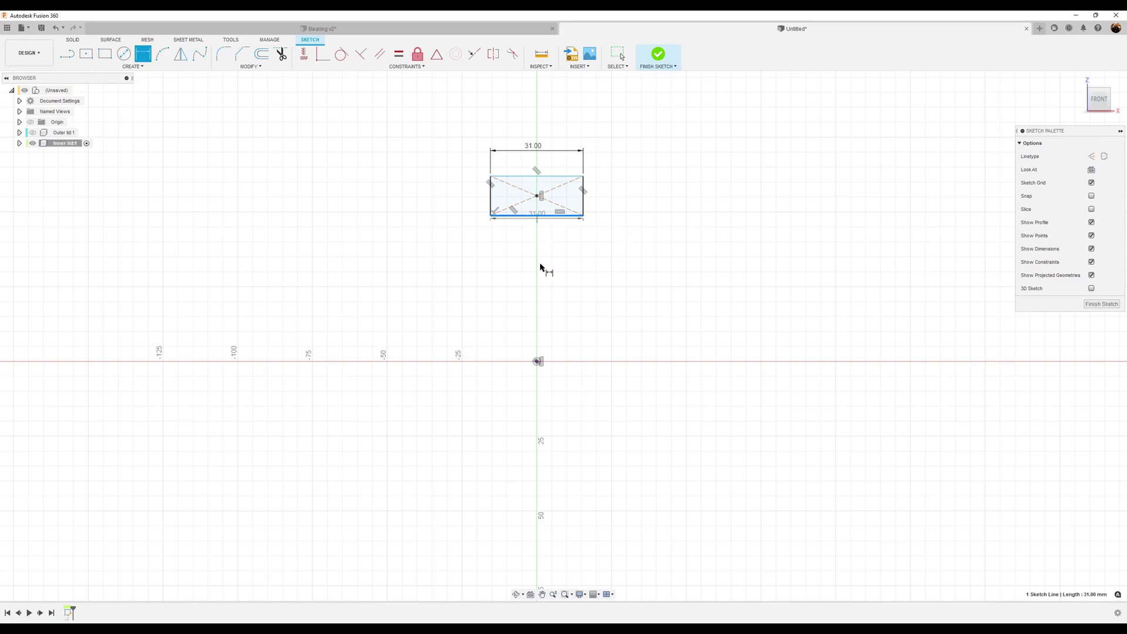
pyautogui.click(536, 362)
pyautogui.click(438, 297)
pyautogui.write('25')
pyautogui.press('Return')
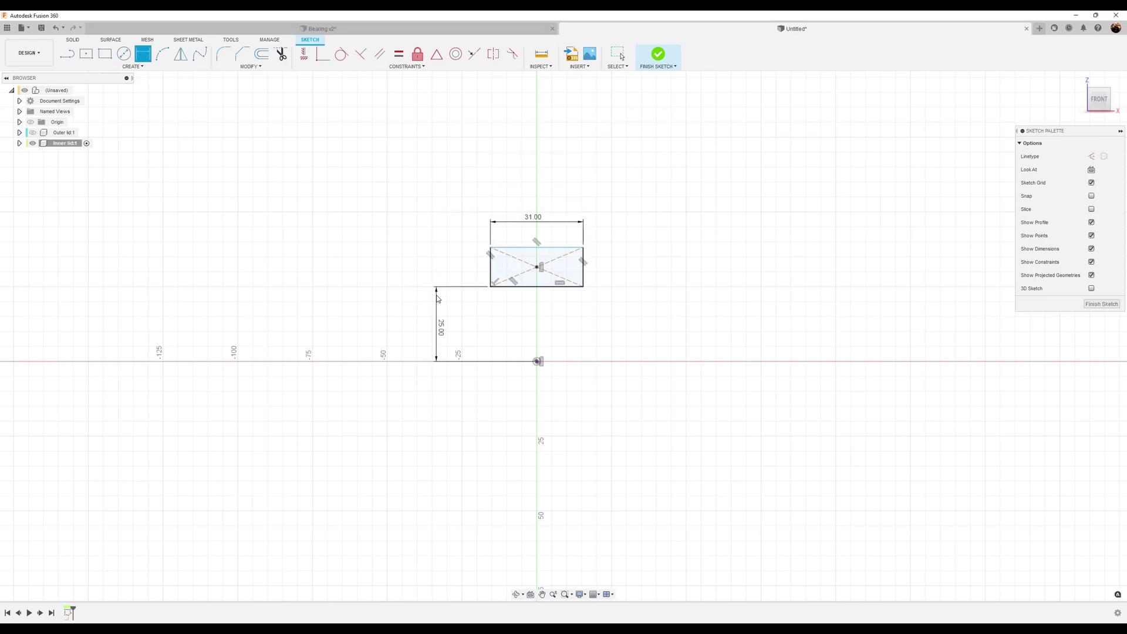
pyautogui.moveTo(440, 331); pyautogui.dragTo(458, 328)
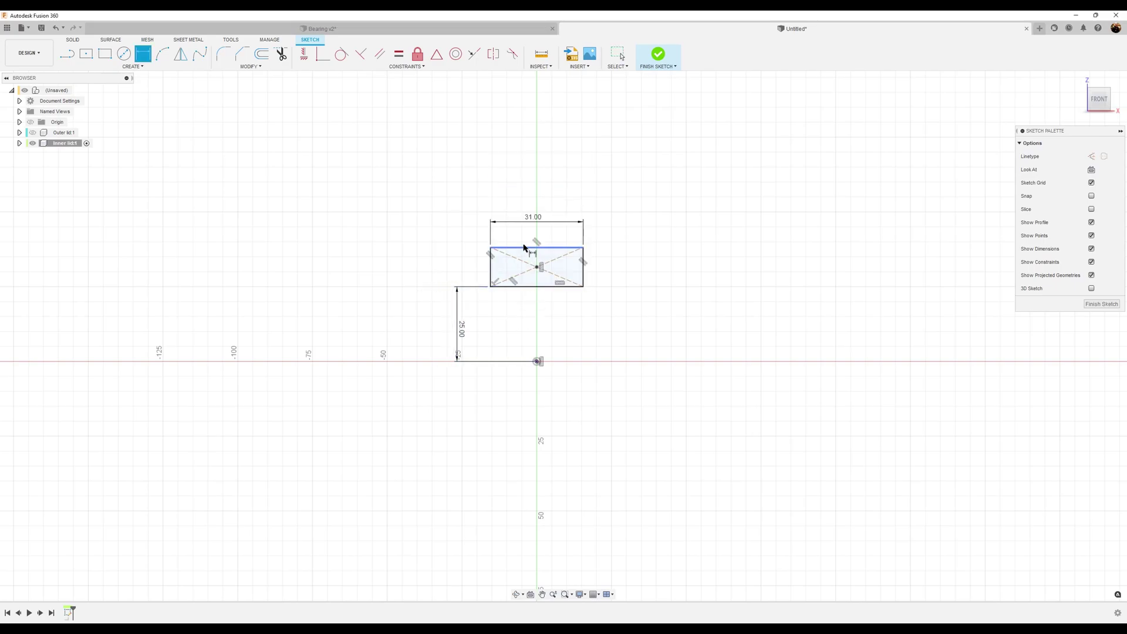
# - Dimension the rectangle's upper edge 37 mm above the origin
pyautogui.click(525, 249)
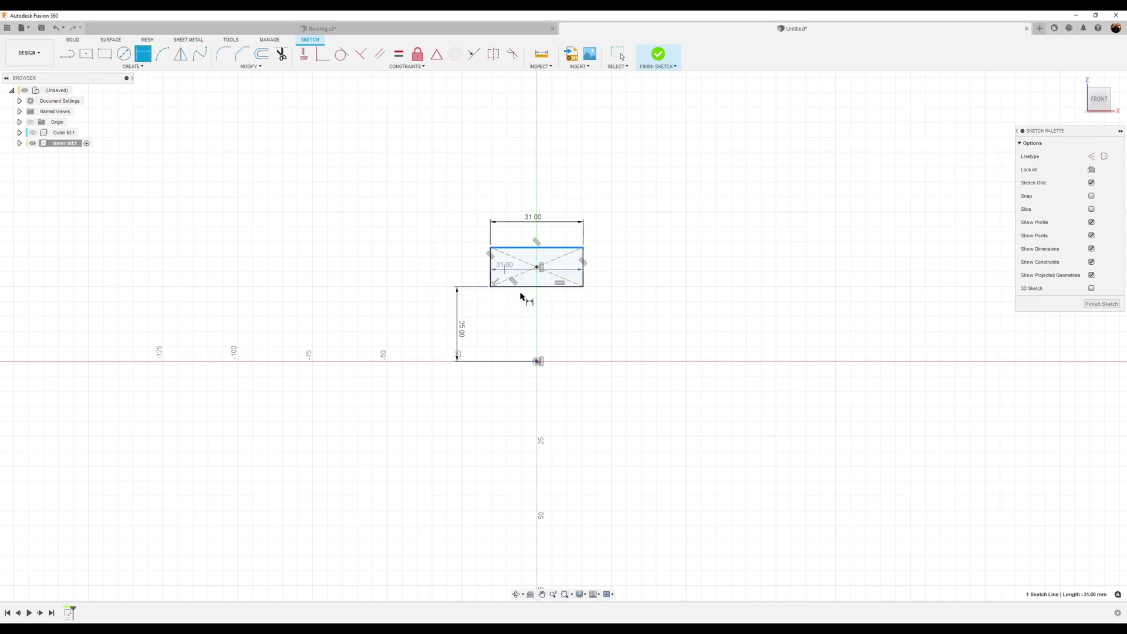
pyautogui.click(537, 362)
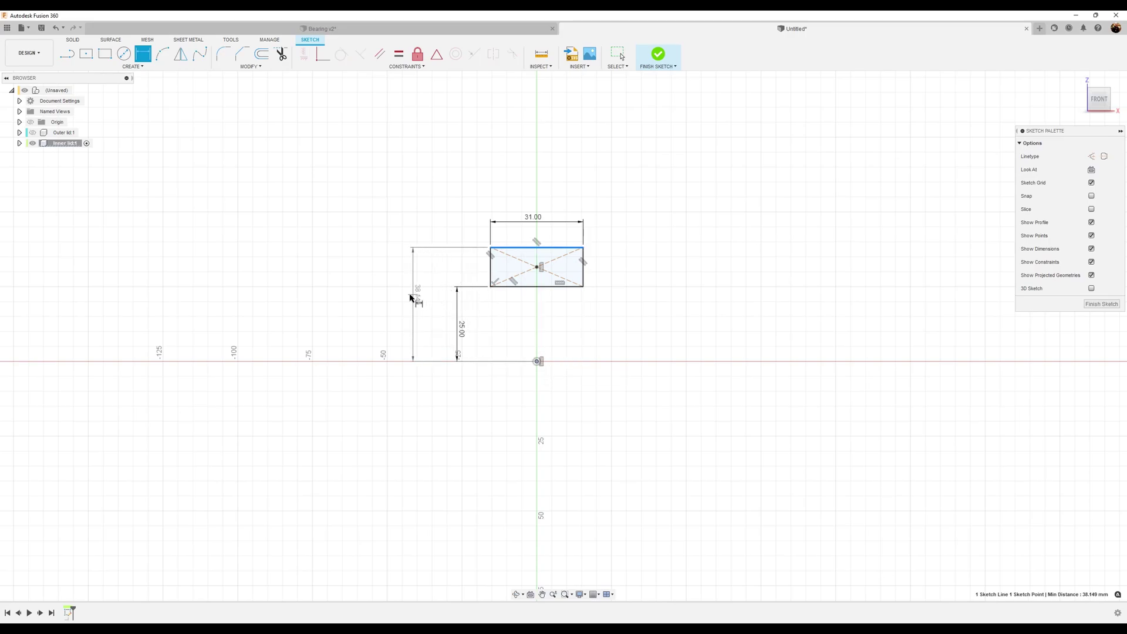
pyautogui.click(410, 295)
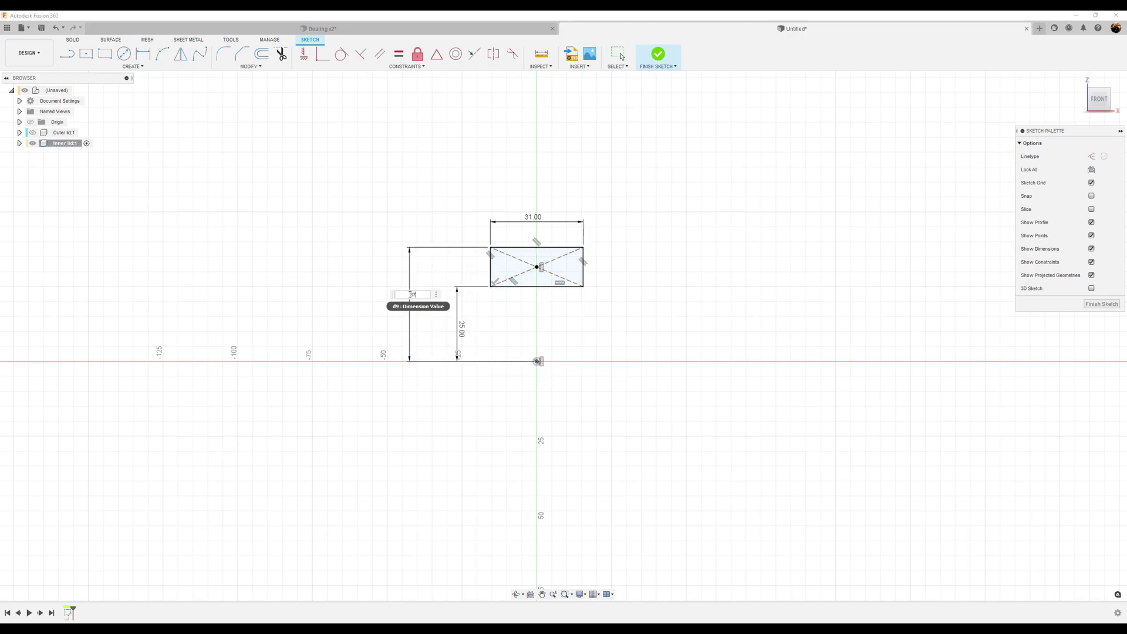
pyautogui.write('37')
pyautogui.press('Return')
# - Draw a three-point arc with ends about 21 mm apart on the rectangle's upper edge, bulging downward inside it
pyautogui.scroll(1, 486, 174)
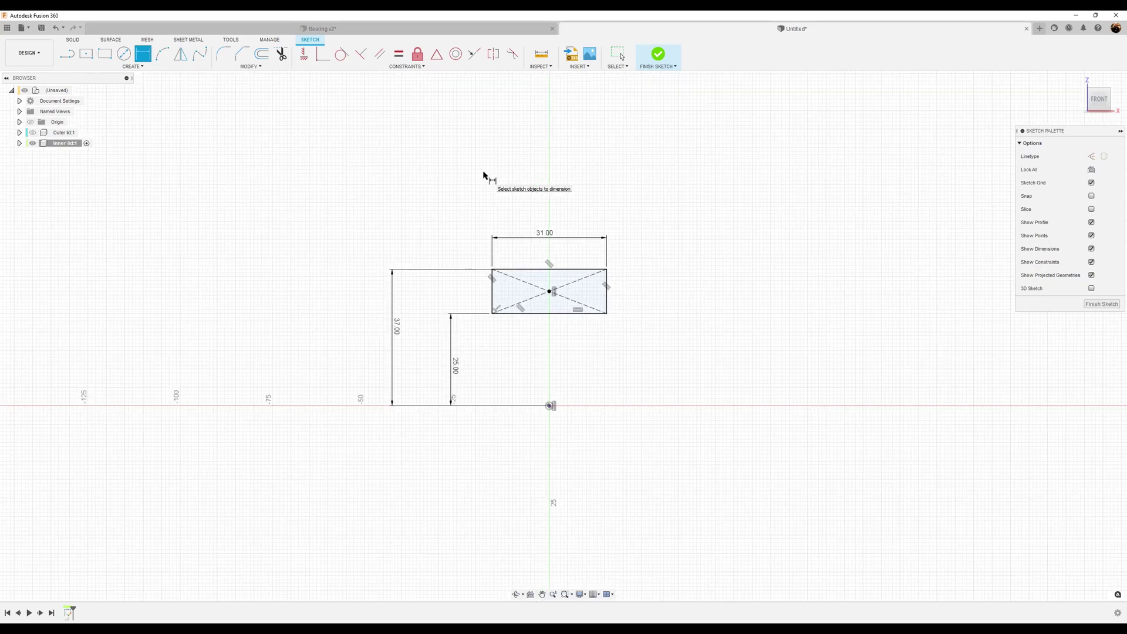
pyautogui.scroll(1, 614, 234)
pyautogui.scroll(1, 664, 240)
pyautogui.scroll(2, 669, 246)
pyautogui.moveTo(669, 266)
pyautogui.mouseDown(button='middle')
pyautogui.moveTo(812, 106)
pyautogui.moveTo(817, 124)
pyautogui.mouseUp(button='middle')
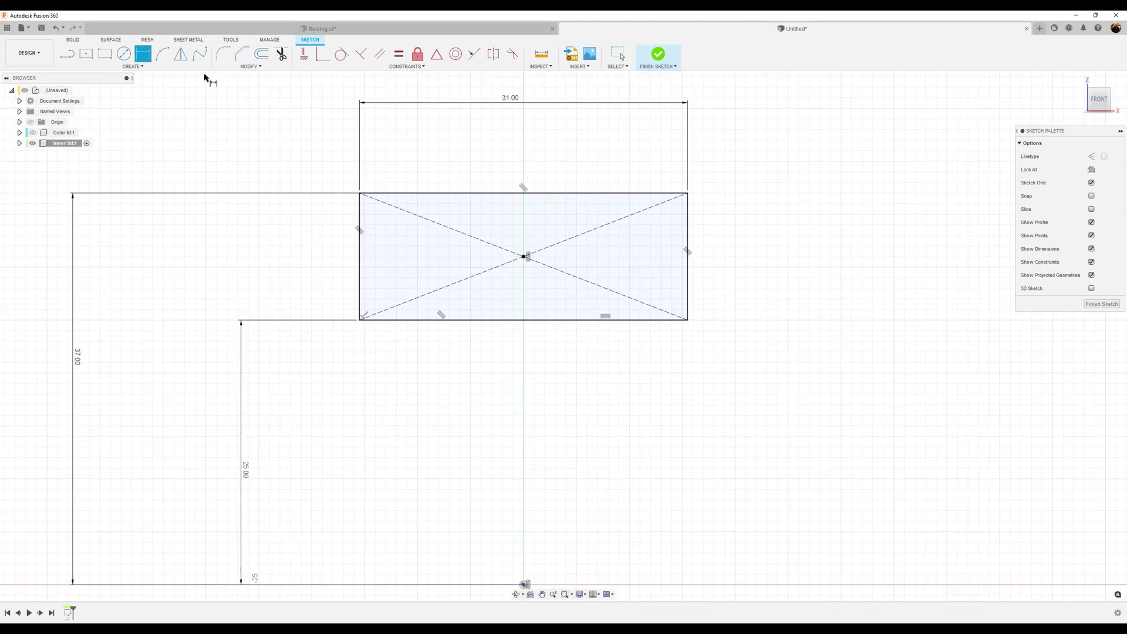
pyautogui.click(162, 54)
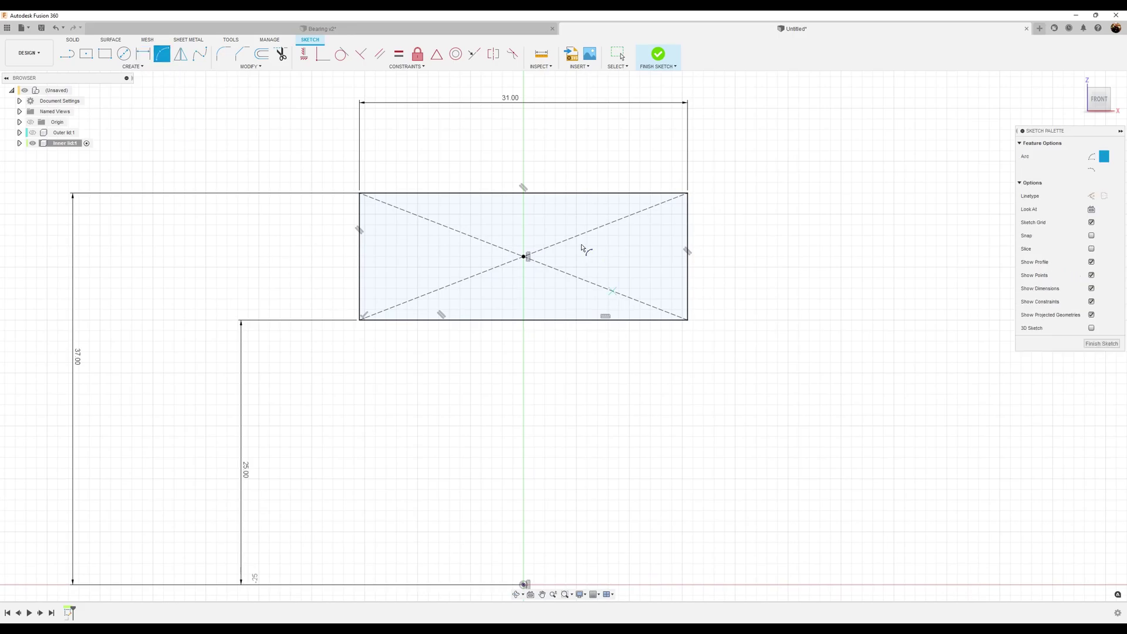
pyautogui.click(416, 192)
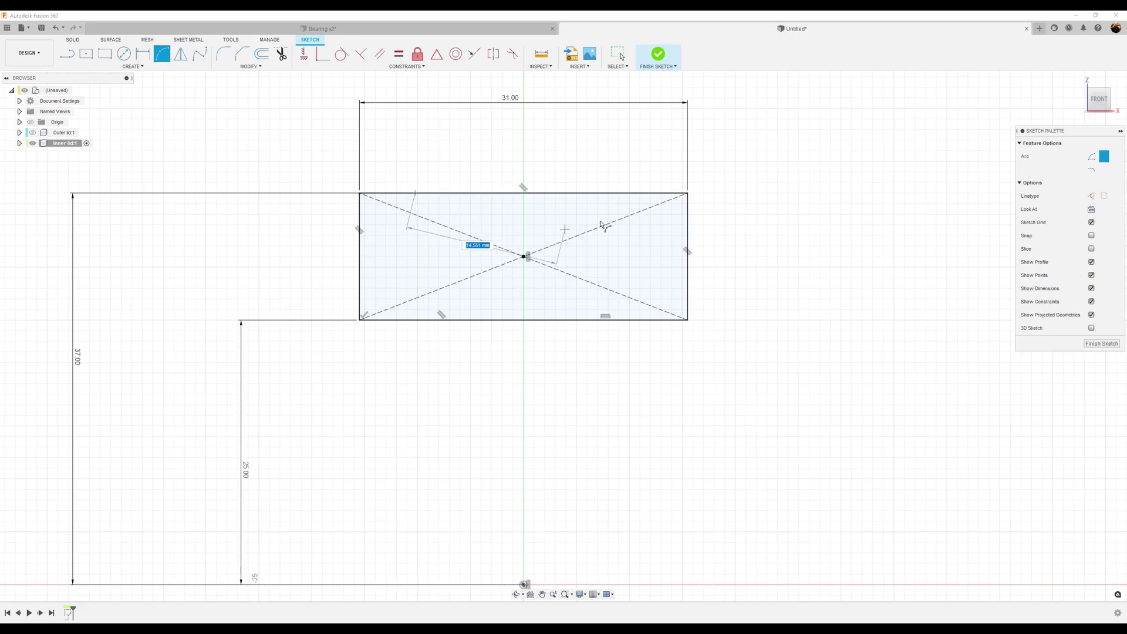
pyautogui.click(639, 192)
pyautogui.click(525, 235)
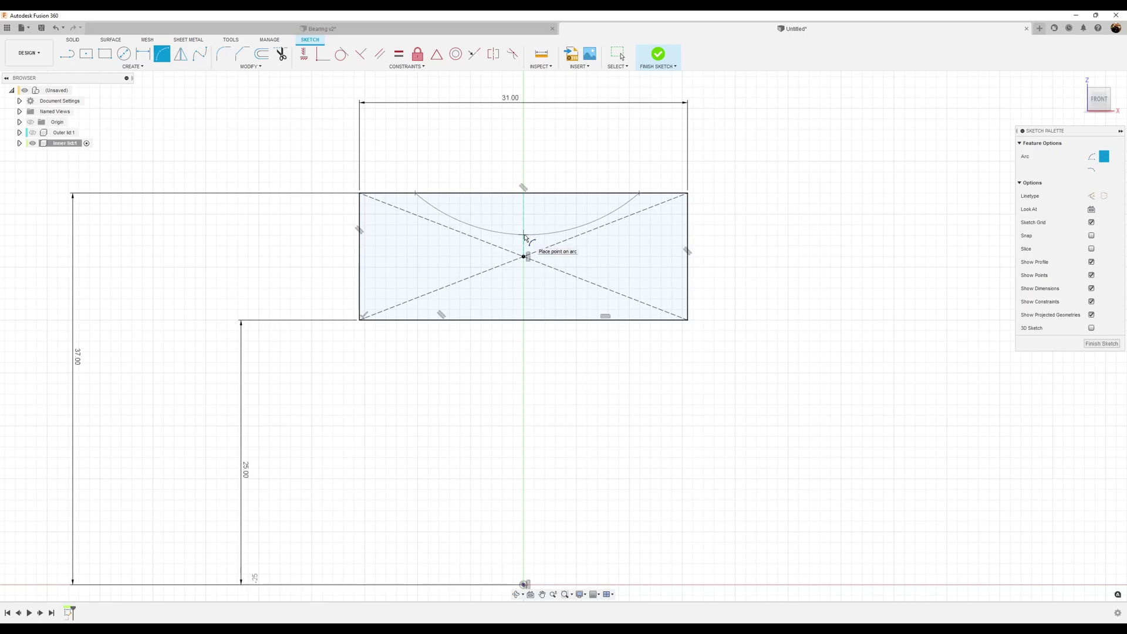
# - Constrain the center point of the new arc to be vertically aligned with the origin
pyautogui.scroll(-5, 586, 189)
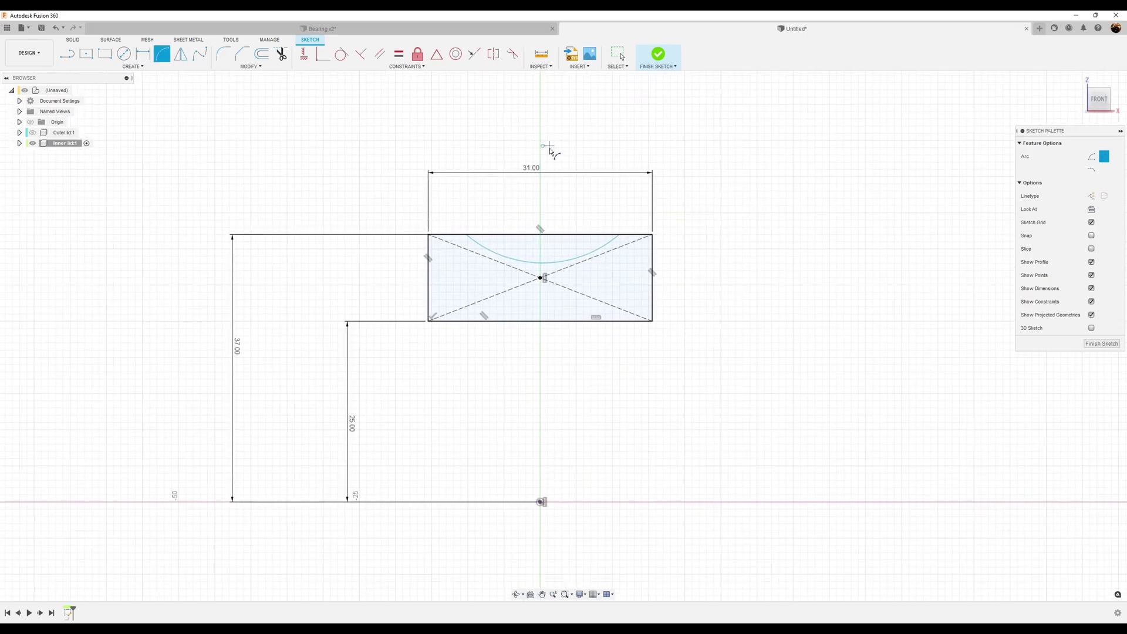
pyautogui.click(304, 53)
pyautogui.click(543, 146)
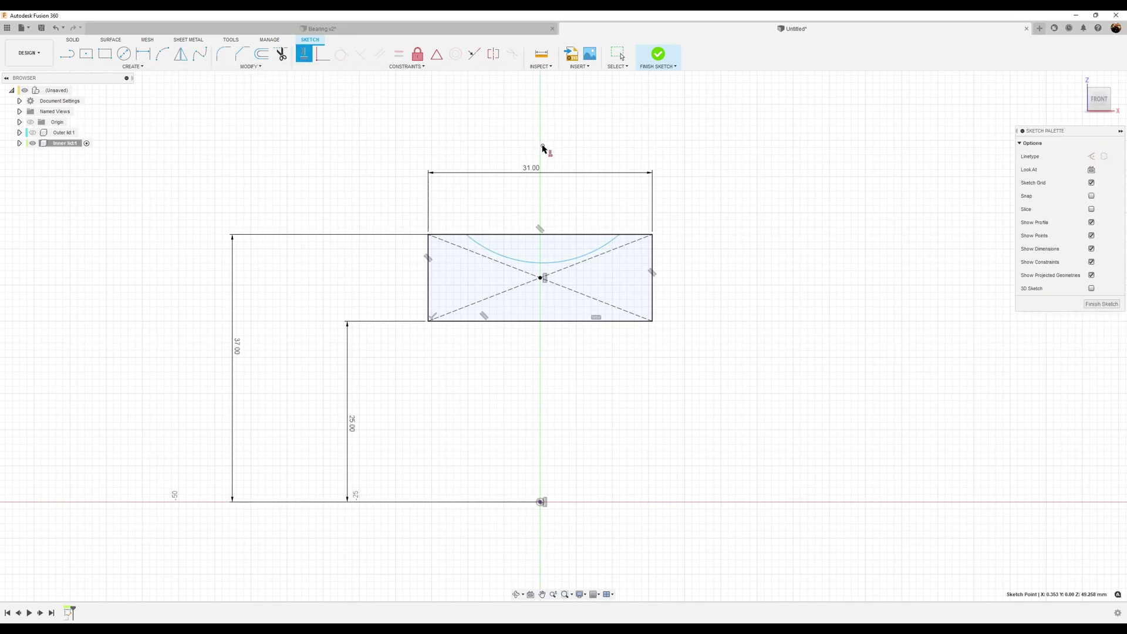
pyautogui.click(540, 502)
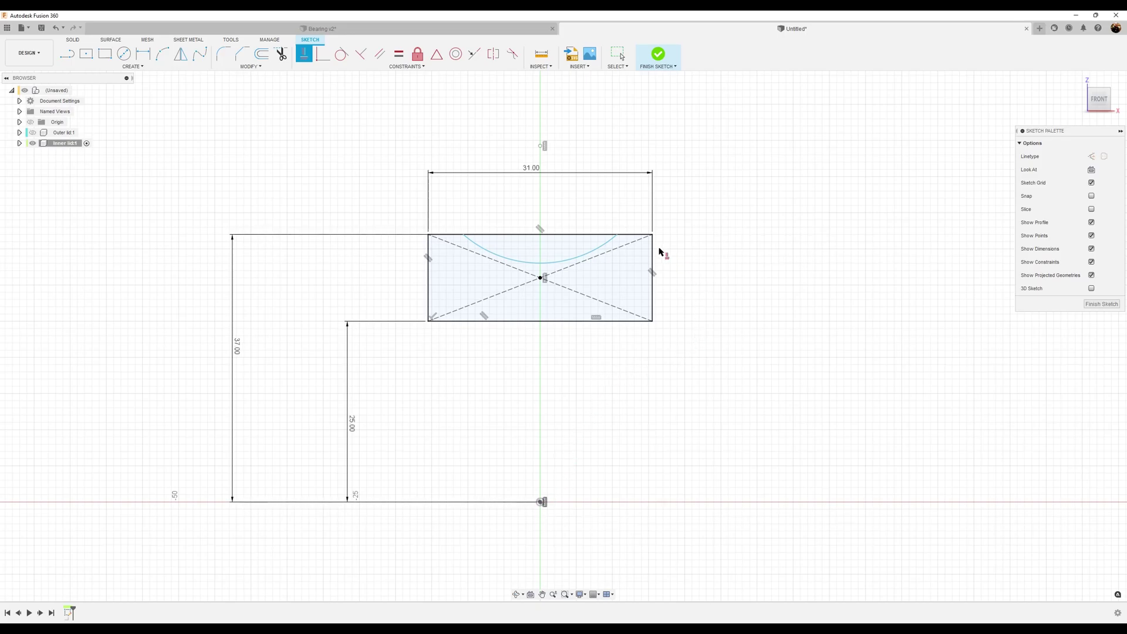
# - Dimension the arc's center point 8 mm above the rectangle's upper edge
pyautogui.click(143, 55)
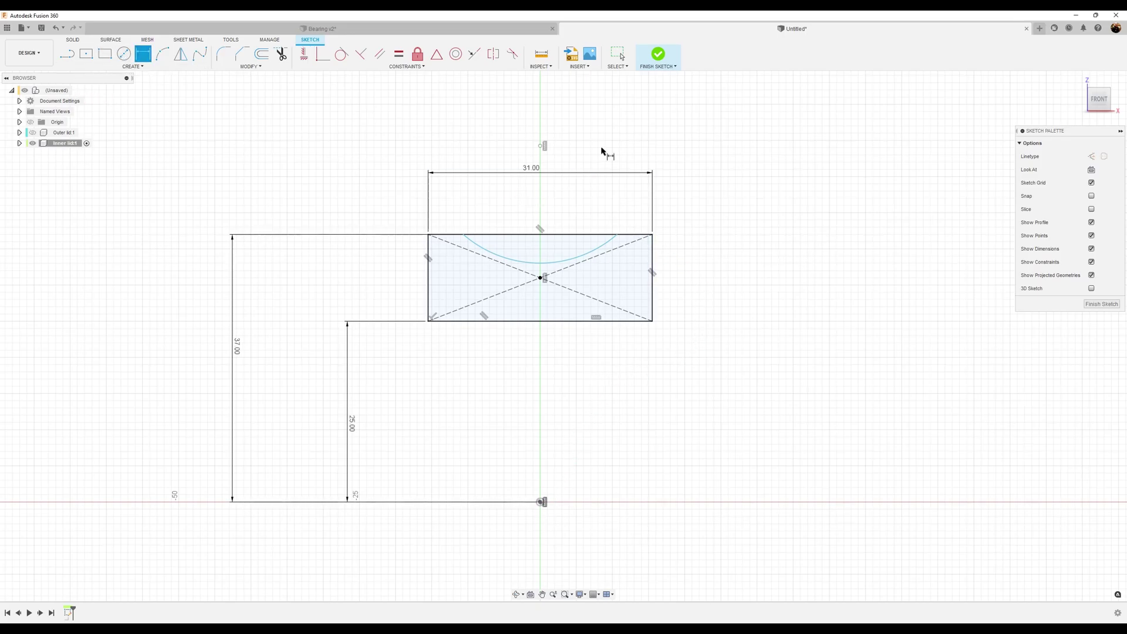
pyautogui.click(570, 235)
pyautogui.click(693, 201)
pyautogui.write('8')
pyautogui.press('Return')
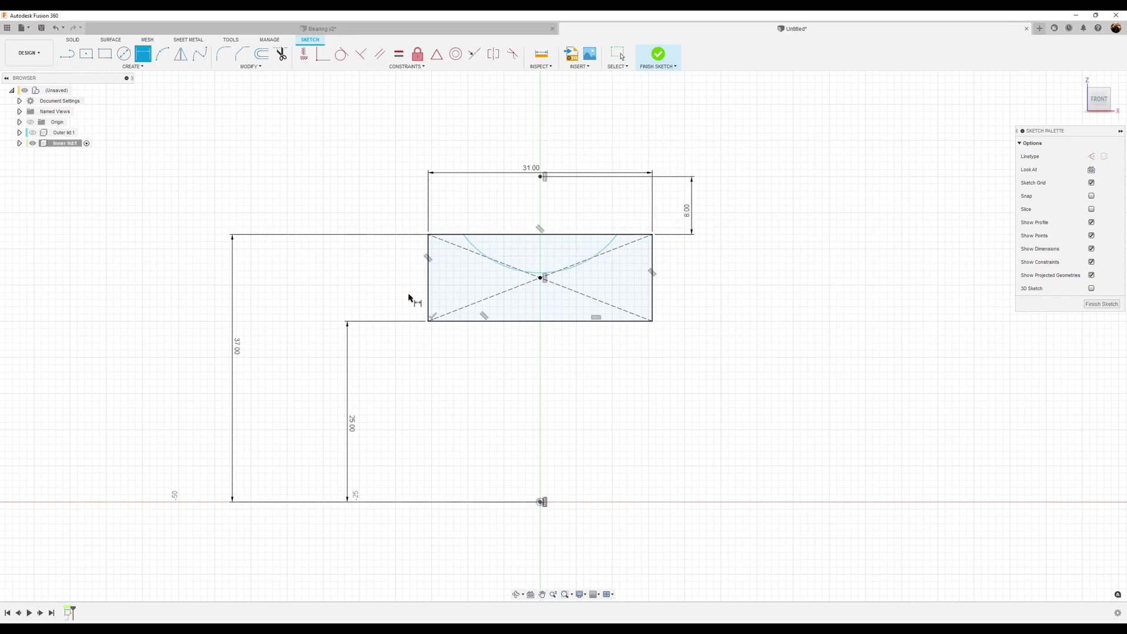
# - Dimension the groove arc's radius as 12 mm
pyautogui.click(475, 247)
pyautogui.click(467, 286)
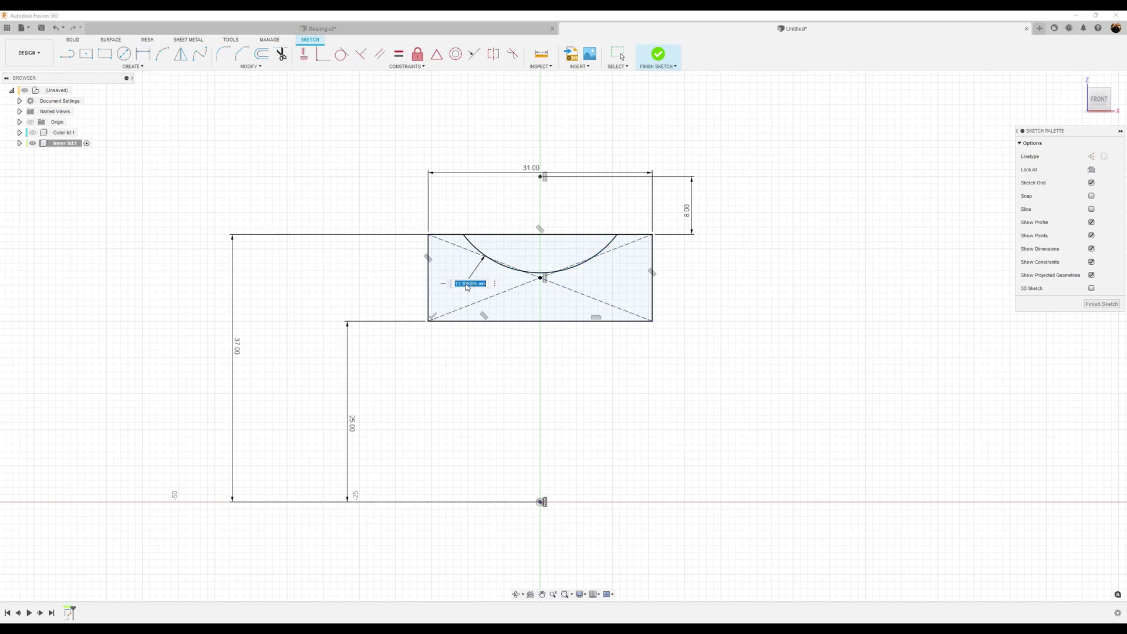
pyautogui.write('12')
pyautogui.press('Return')
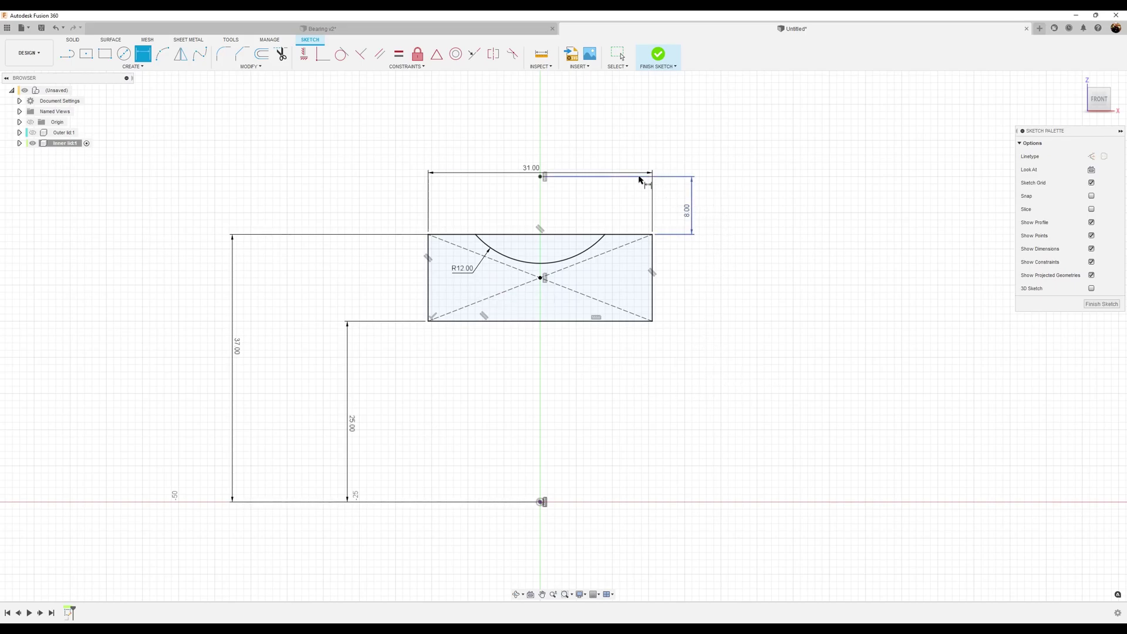
# - Rearrange the 8, 31, 25 and 37 mm dimensions around the rectangle for a tidier layout and finish the sketch
pyautogui.moveTo(688, 212); pyautogui.dragTo(631, 154)
pyautogui.press('Escape')
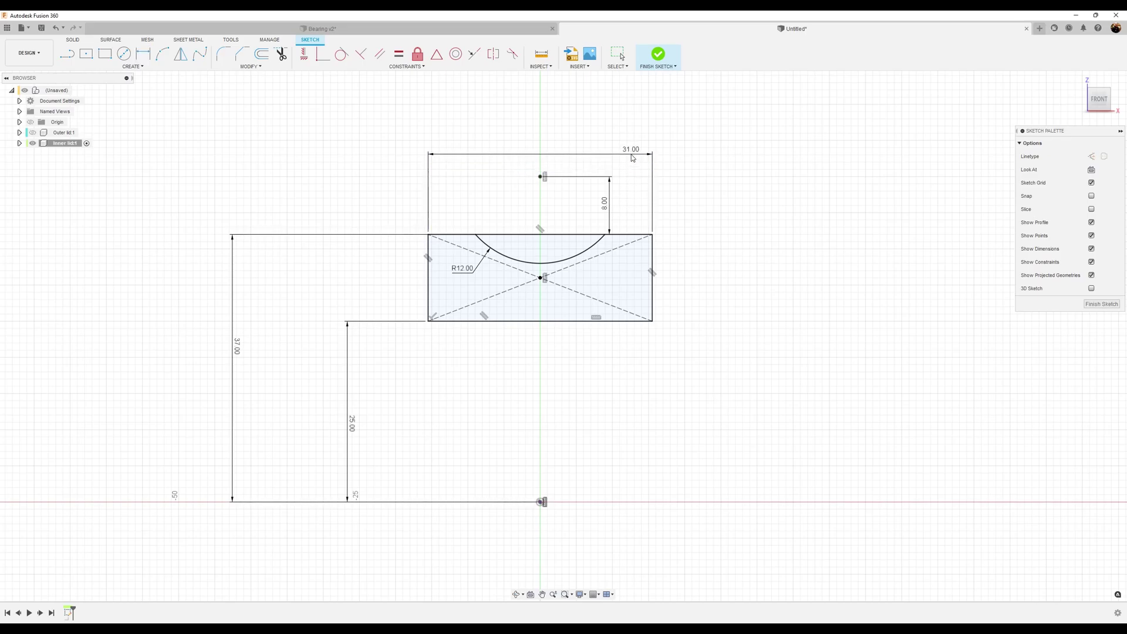
pyautogui.press('d')
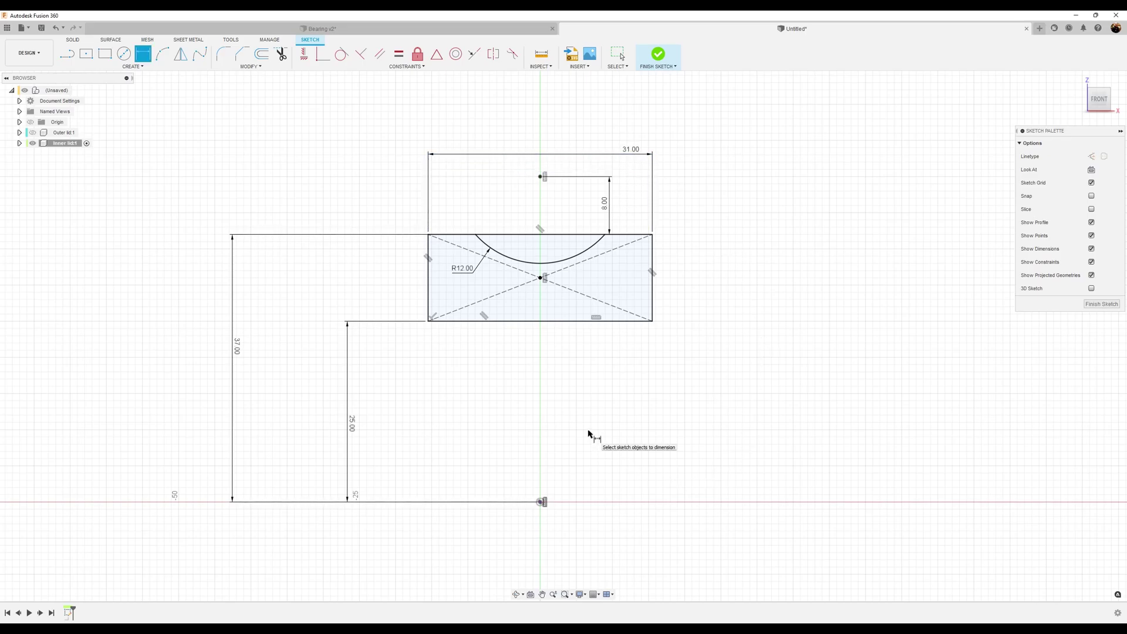
pyautogui.press('Escape')
pyautogui.moveTo(346, 433); pyautogui.dragTo(374, 431)
pyautogui.moveTo(233, 349); pyautogui.dragTo(281, 375)
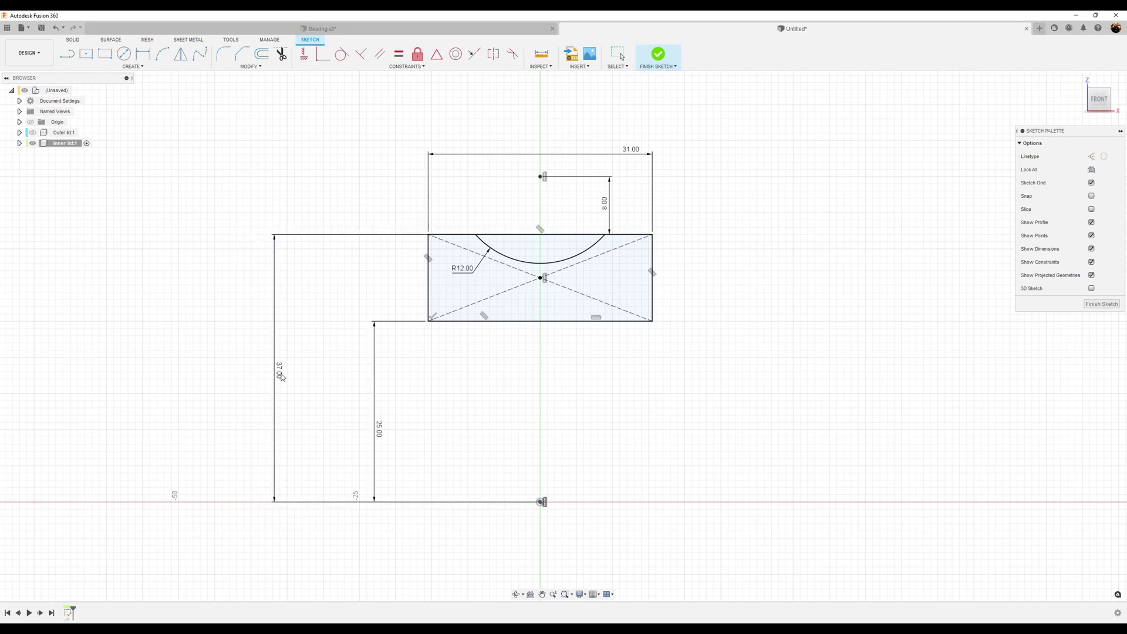
pyautogui.click(1106, 305)
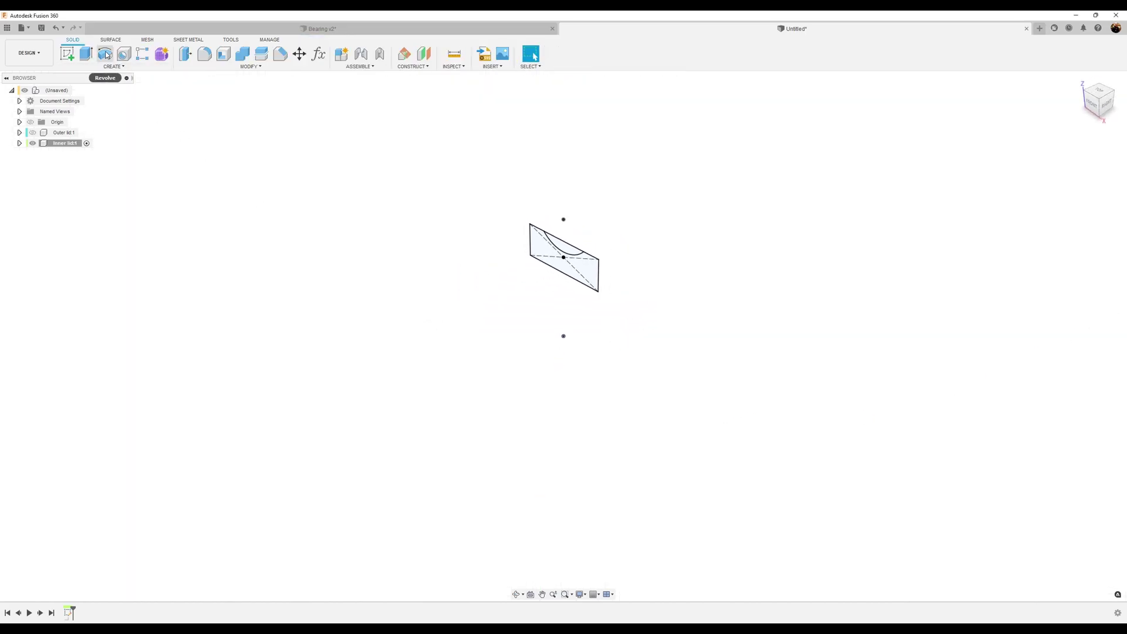
# - Revolve the grooved profile a full 360 degrees around the X axis as a new body
pyautogui.click(105, 54)
pyautogui.click(566, 271)
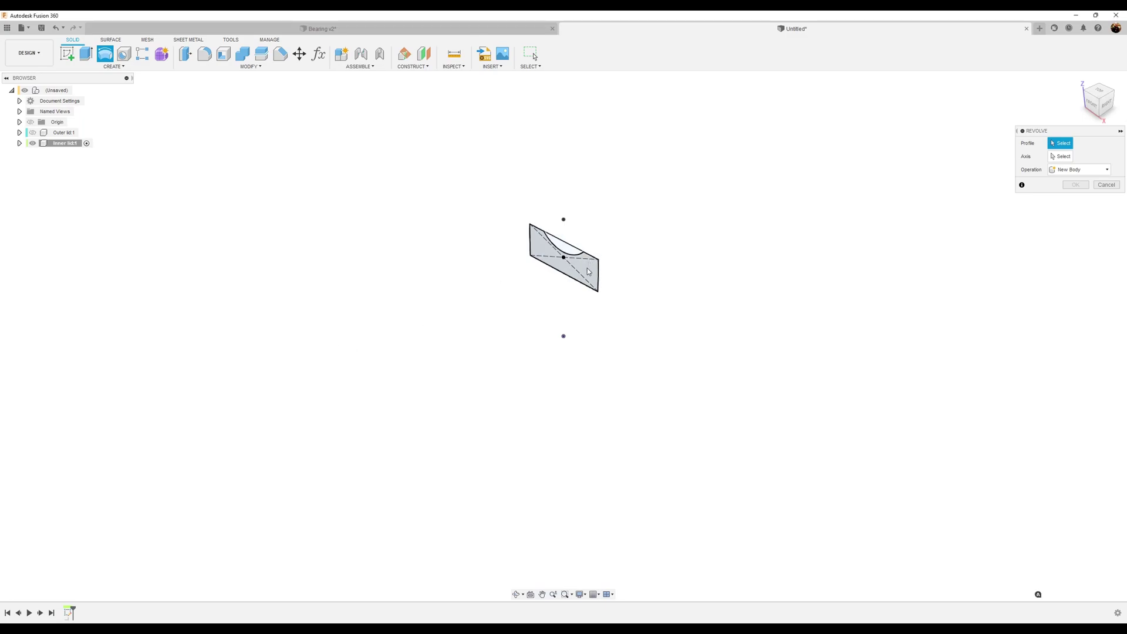
pyautogui.click(1067, 157)
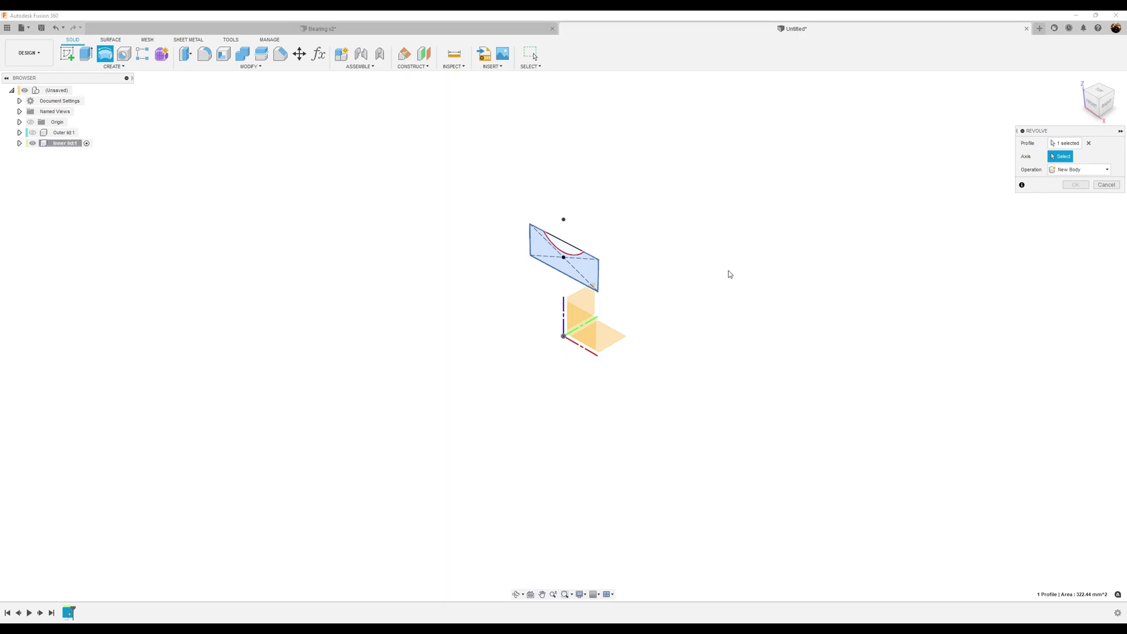
pyautogui.click(585, 351)
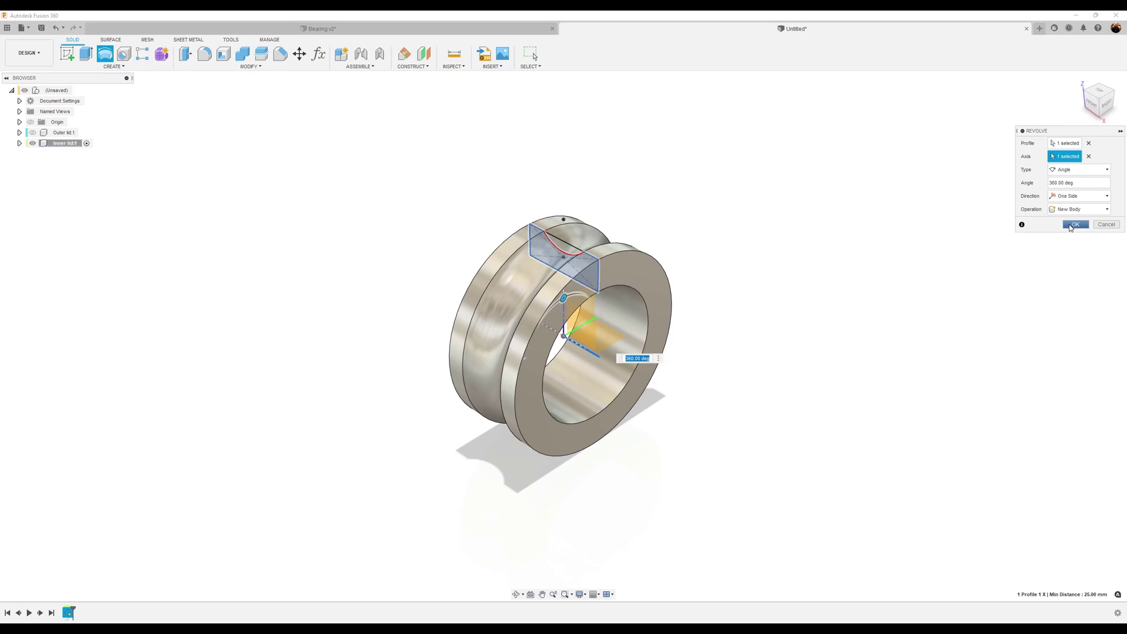
pyautogui.click(1074, 225)
pyautogui.scroll(-2, 906, 463)
pyautogui.scroll(2, 906, 463)
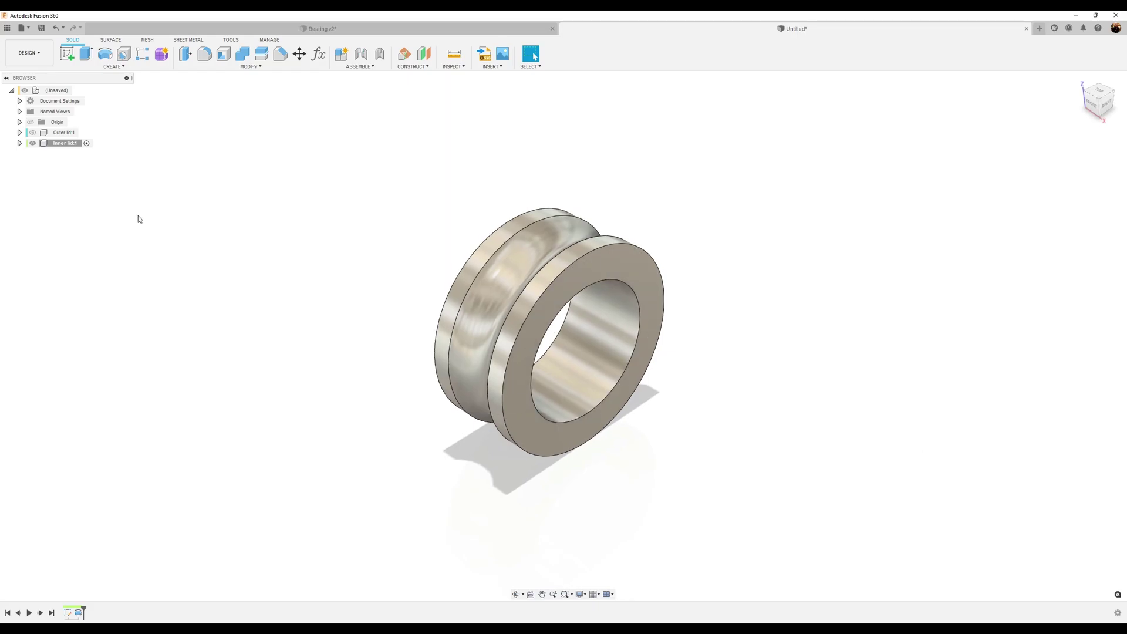
# - Create an active internal component named Cage under the root assembly and hide the inner ring component
pyautogui.rightClick(51, 92)
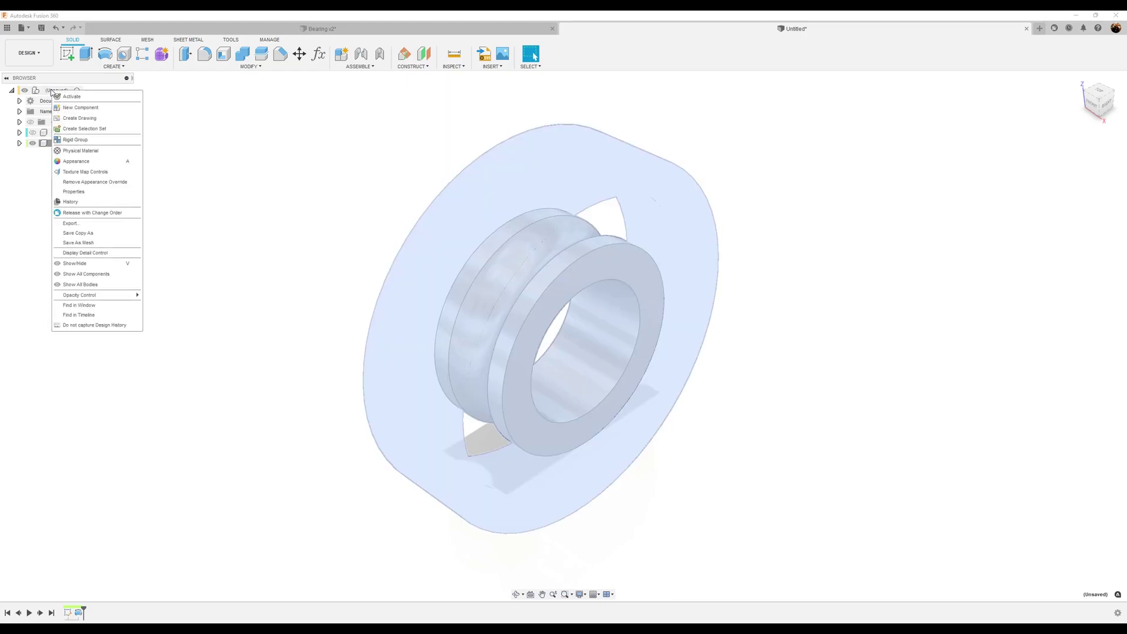
pyautogui.click(74, 105)
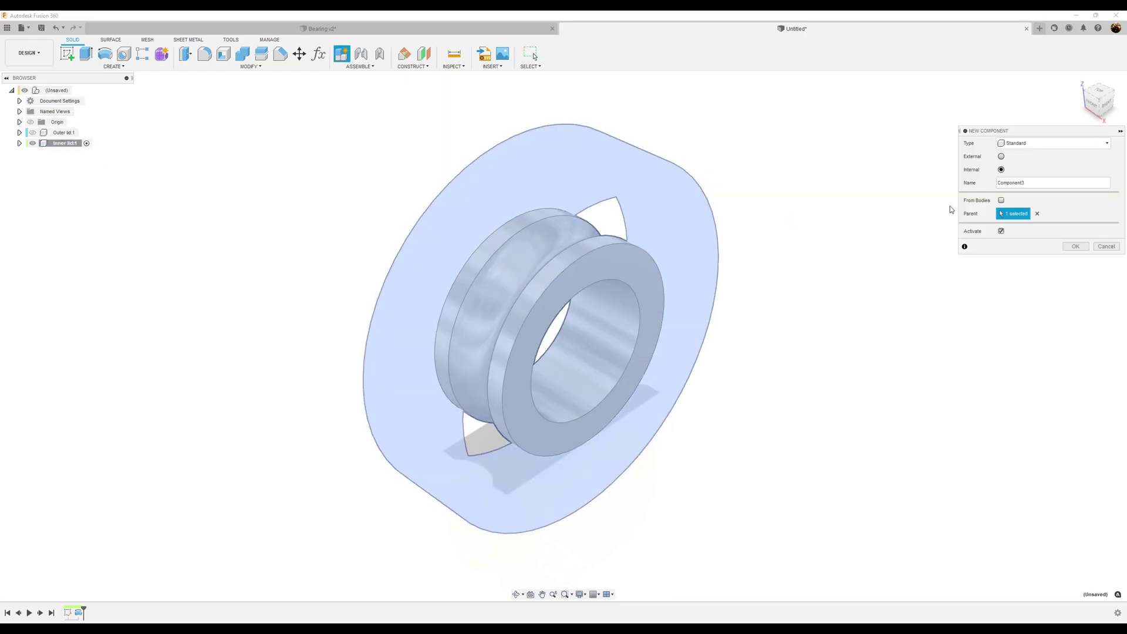
pyautogui.moveTo(1025, 183); pyautogui.dragTo(975, 180)
pyautogui.write('Cah')
pyautogui.click(1074, 247)
pyautogui.click(33, 143)
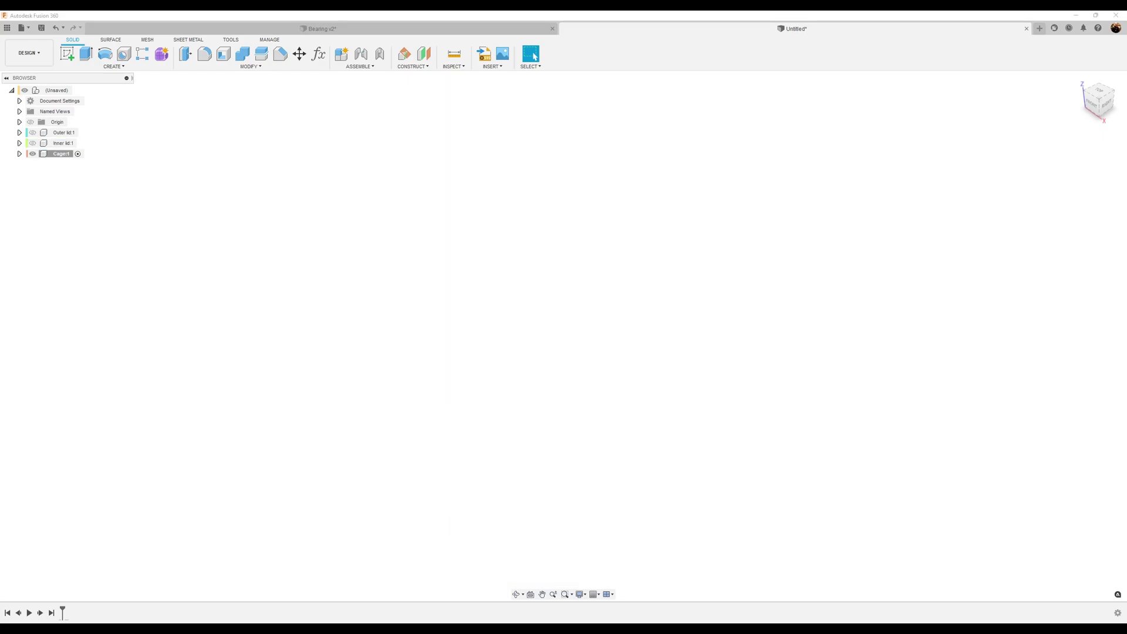
# - Start a sketch on the front XZ plane and draw an 86 mm diameter circle centered on the origin
pyautogui.click(67, 53)
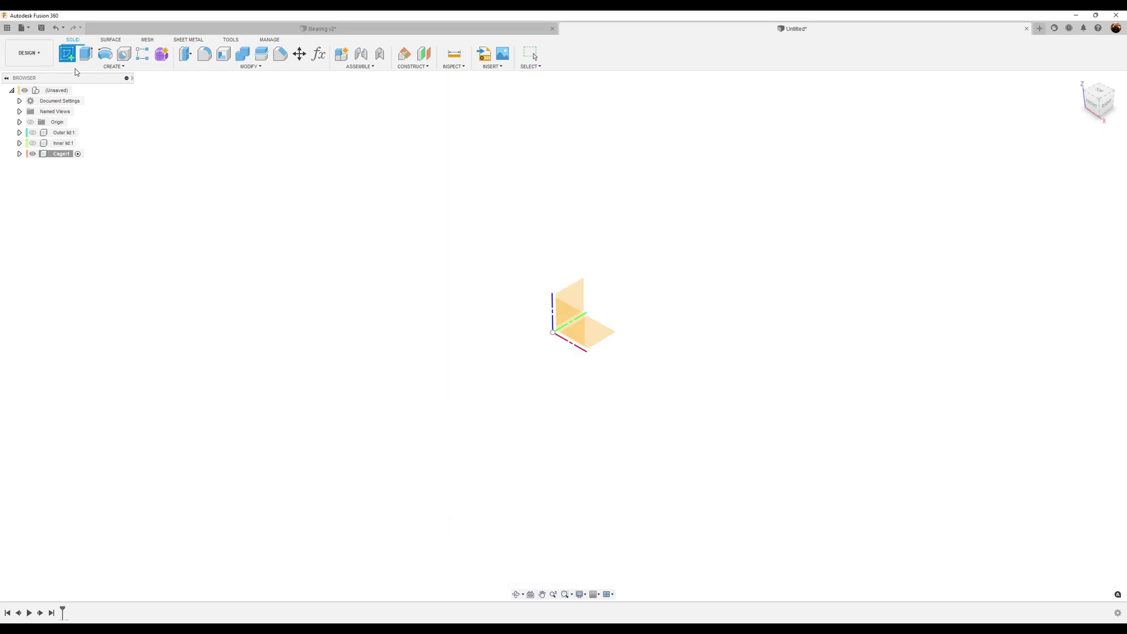
pyautogui.click(576, 315)
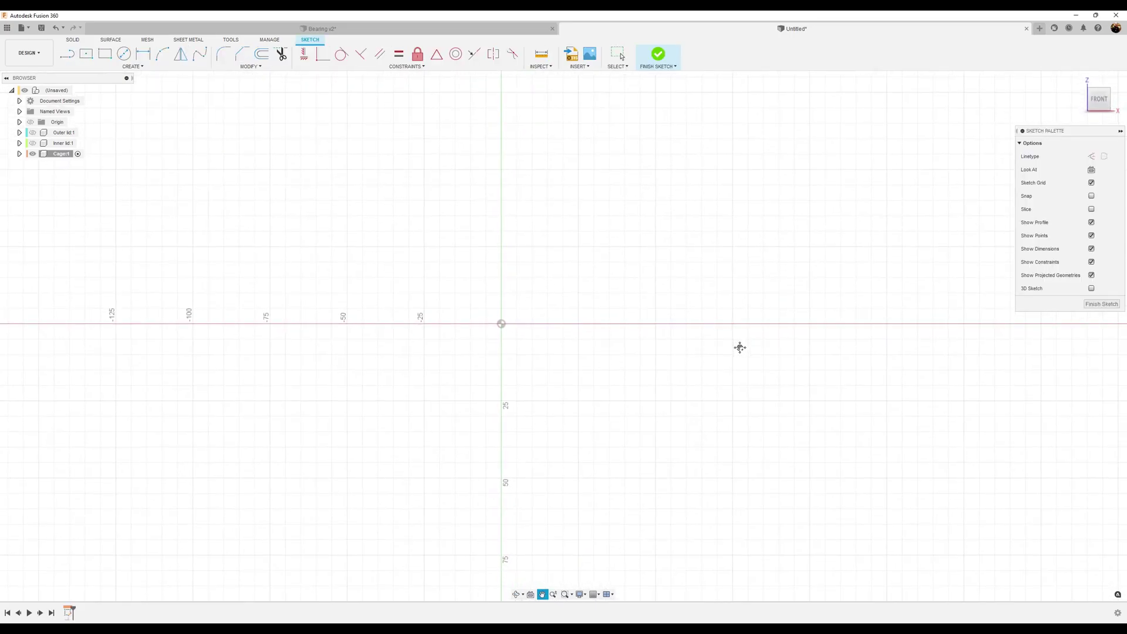
pyautogui.click(125, 56)
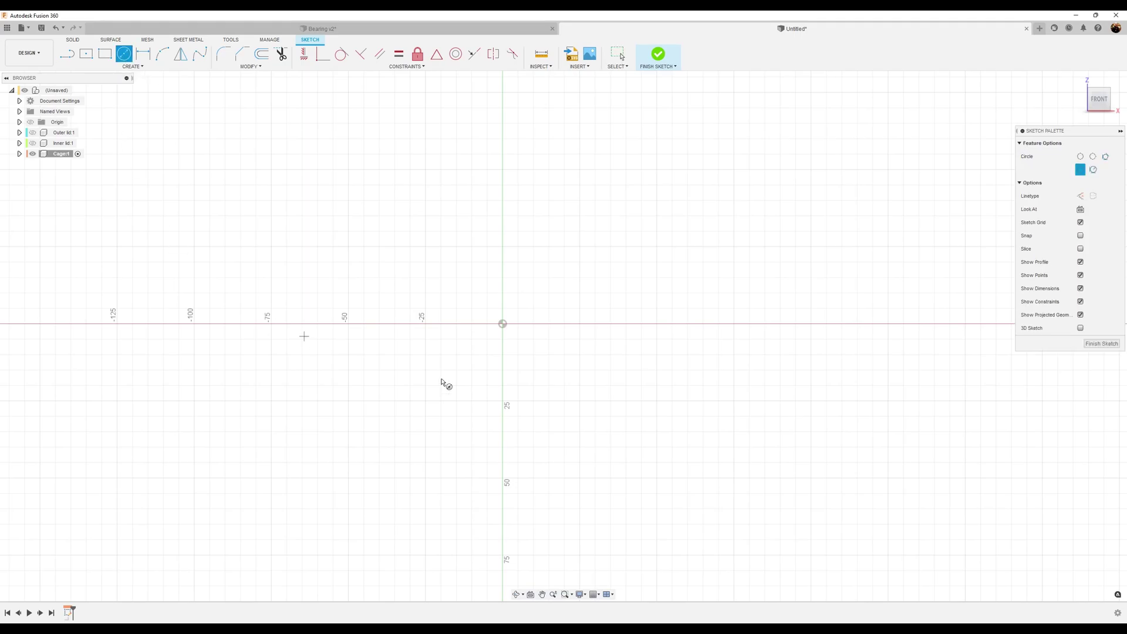
pyautogui.click(502, 323)
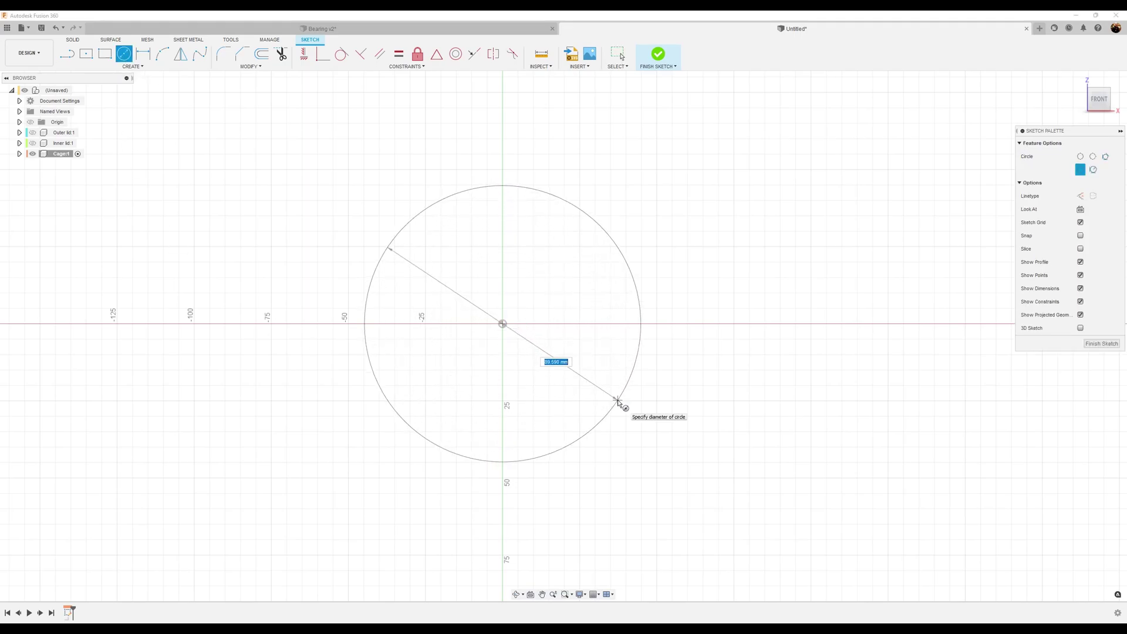
pyautogui.write('86')
pyautogui.press('Return')
pyautogui.press('Escape')
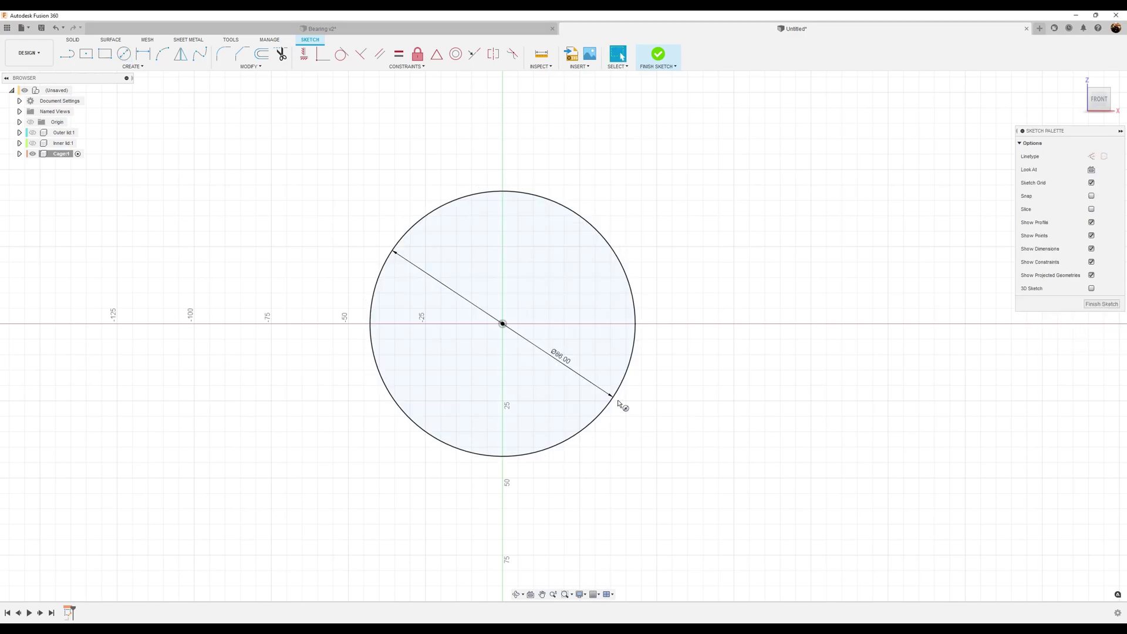
# - Add a concentric 94 mm diameter circle centered on the origin and finish the sketch
pyautogui.click(124, 54)
pyautogui.click(503, 324)
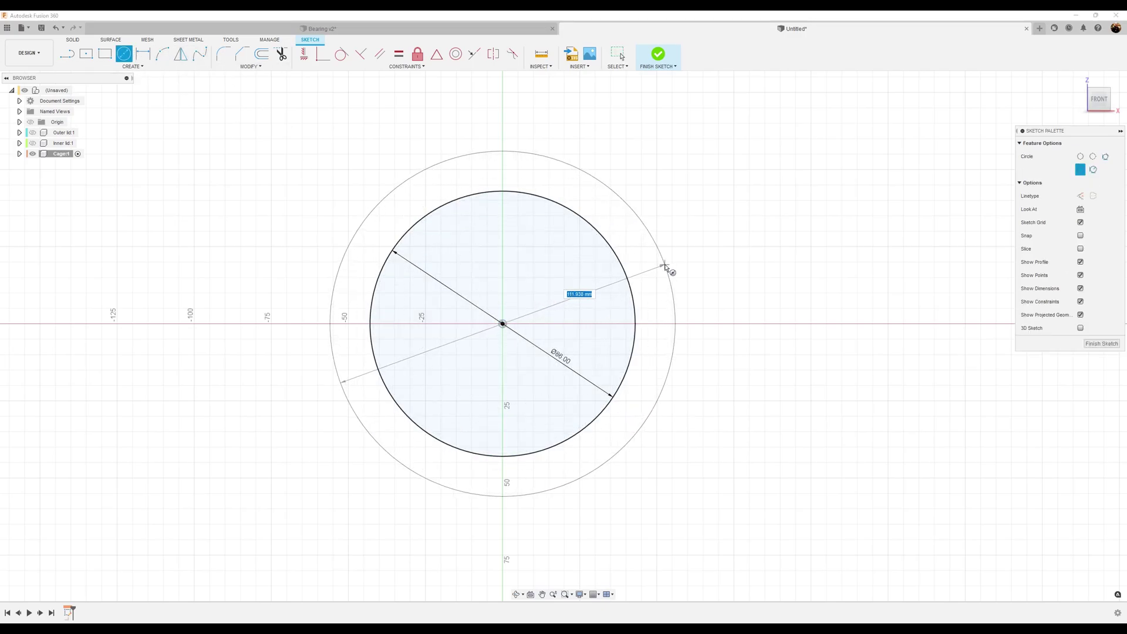
pyautogui.write('94')
pyautogui.press('Return')
pyautogui.press('Escape')
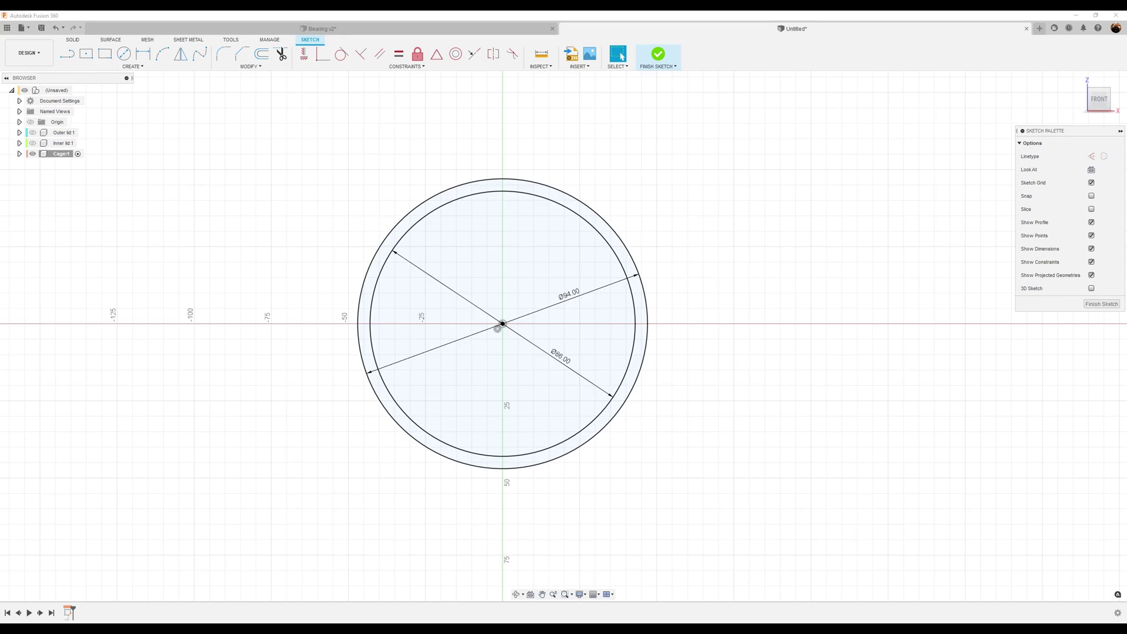
pyautogui.click(1102, 304)
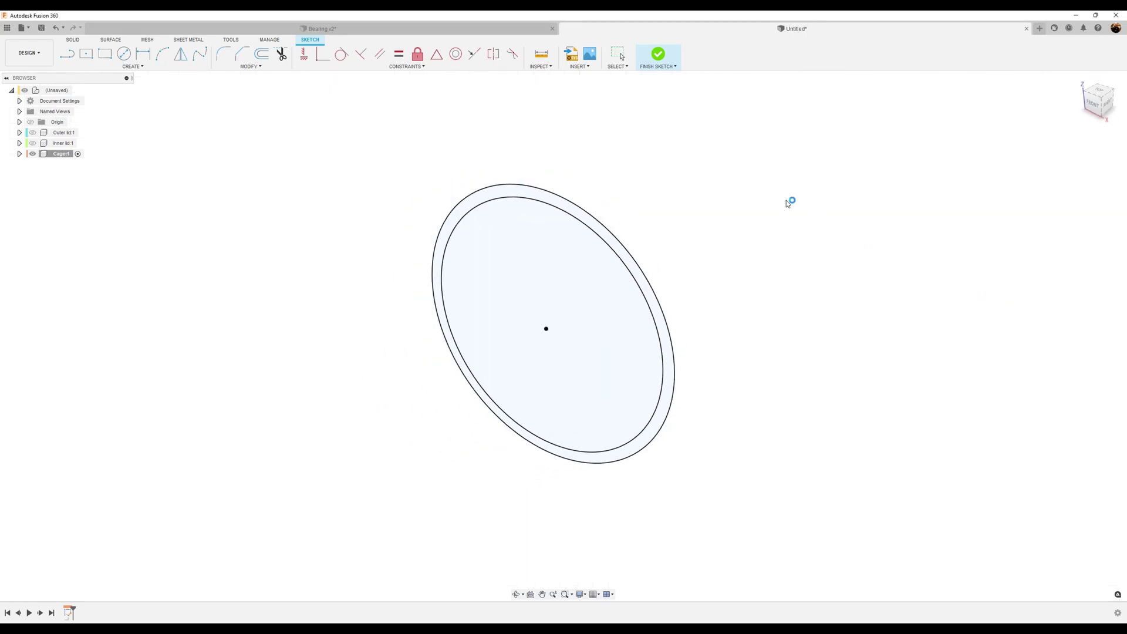
# - Extrude the ring between the two circles symmetrically by 16 mm, measured as whole length, as a new body
pyautogui.click(87, 62)
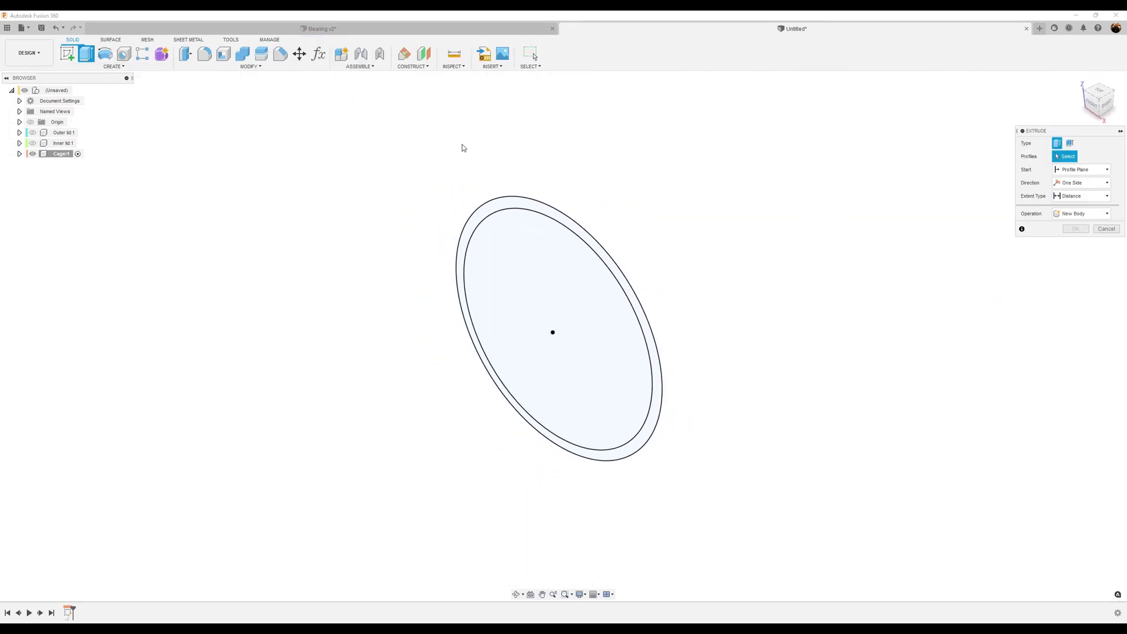
pyautogui.click(558, 217)
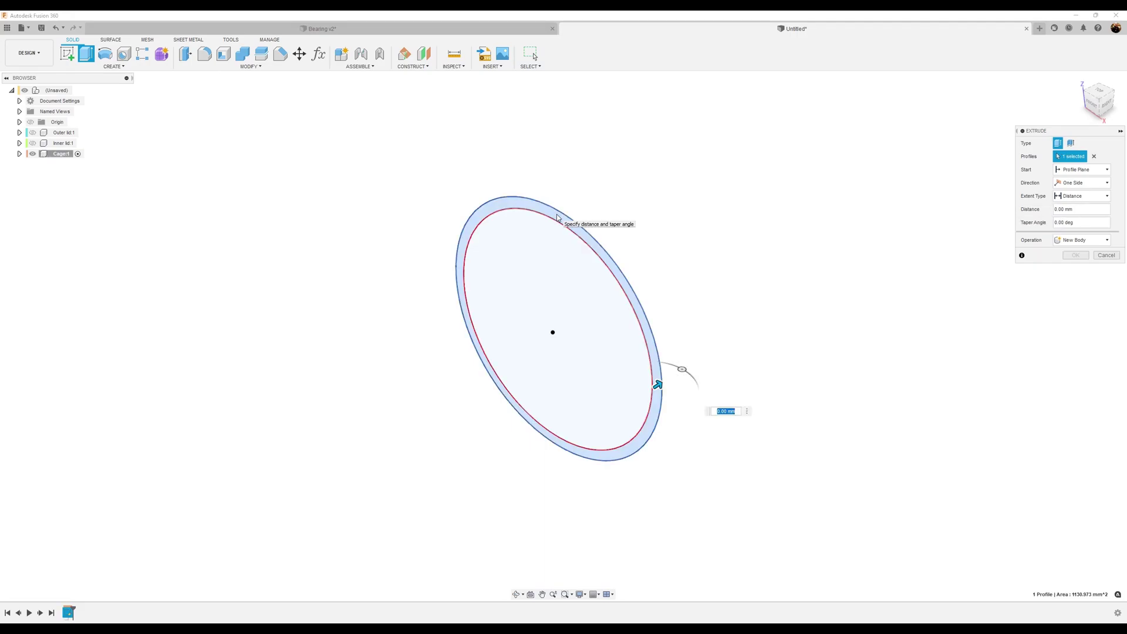
pyautogui.click(1076, 198)
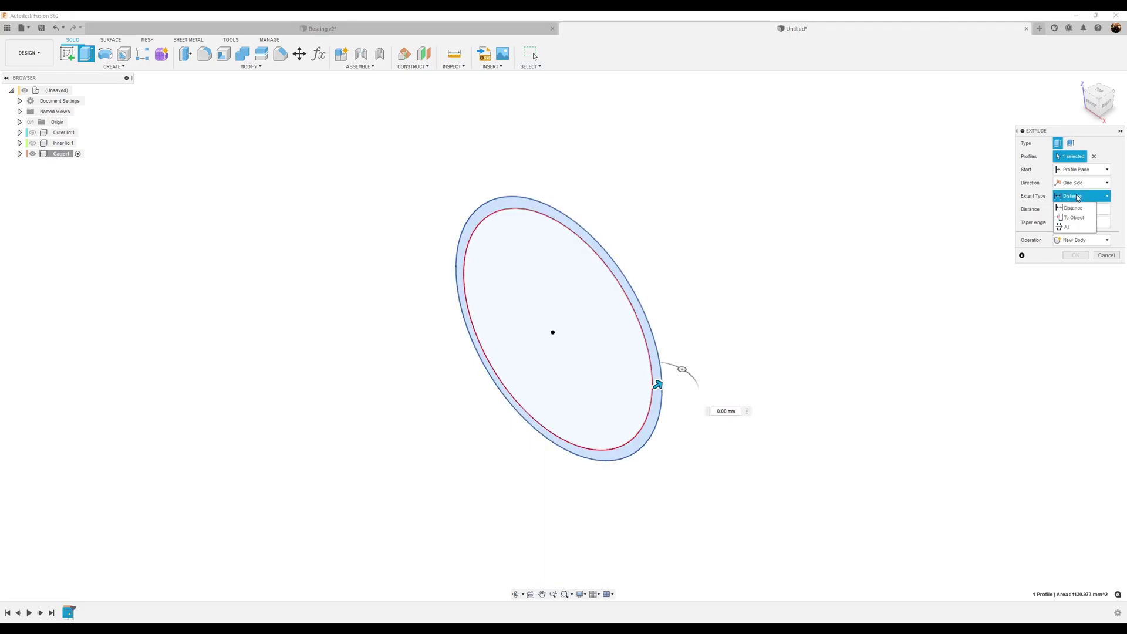
pyautogui.click(1077, 198)
pyautogui.click(1079, 183)
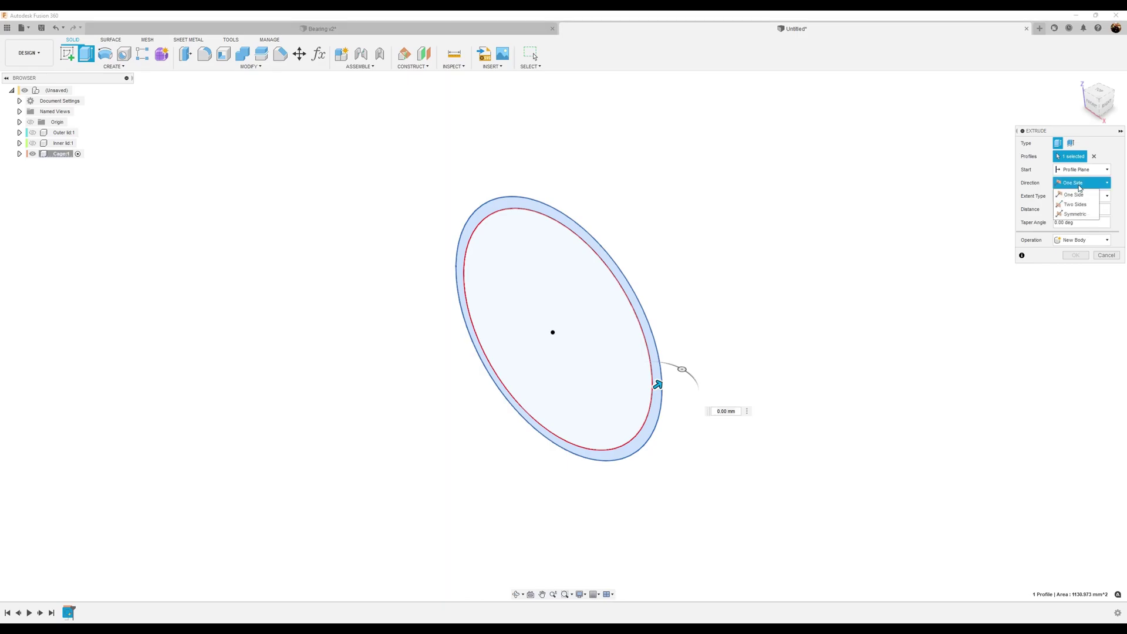
pyautogui.click(1078, 215)
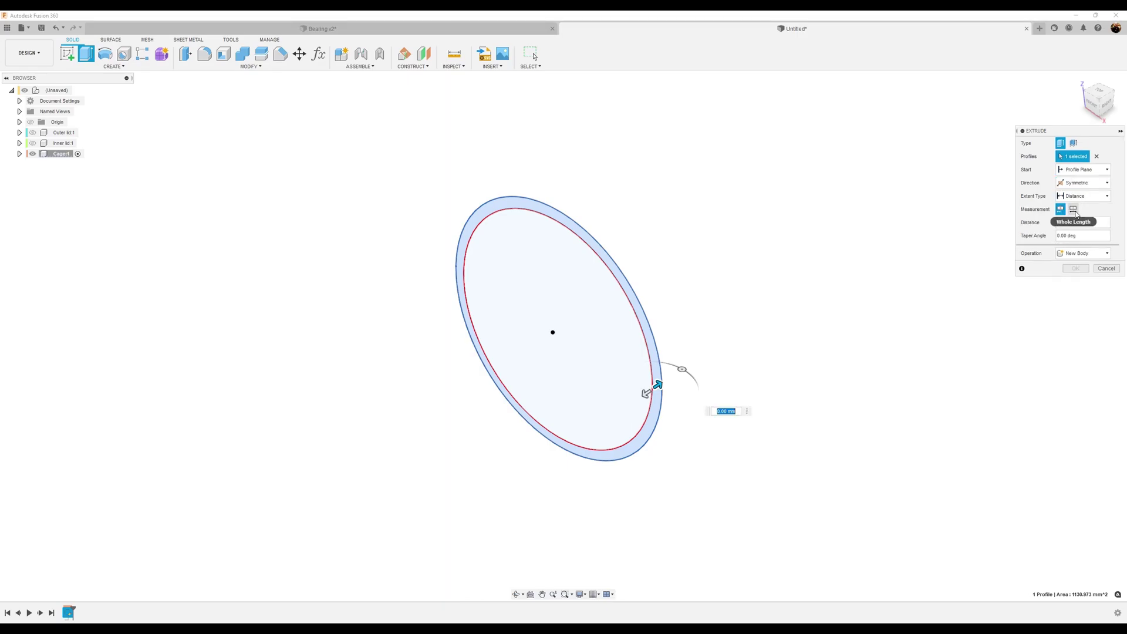
pyautogui.click(1076, 215)
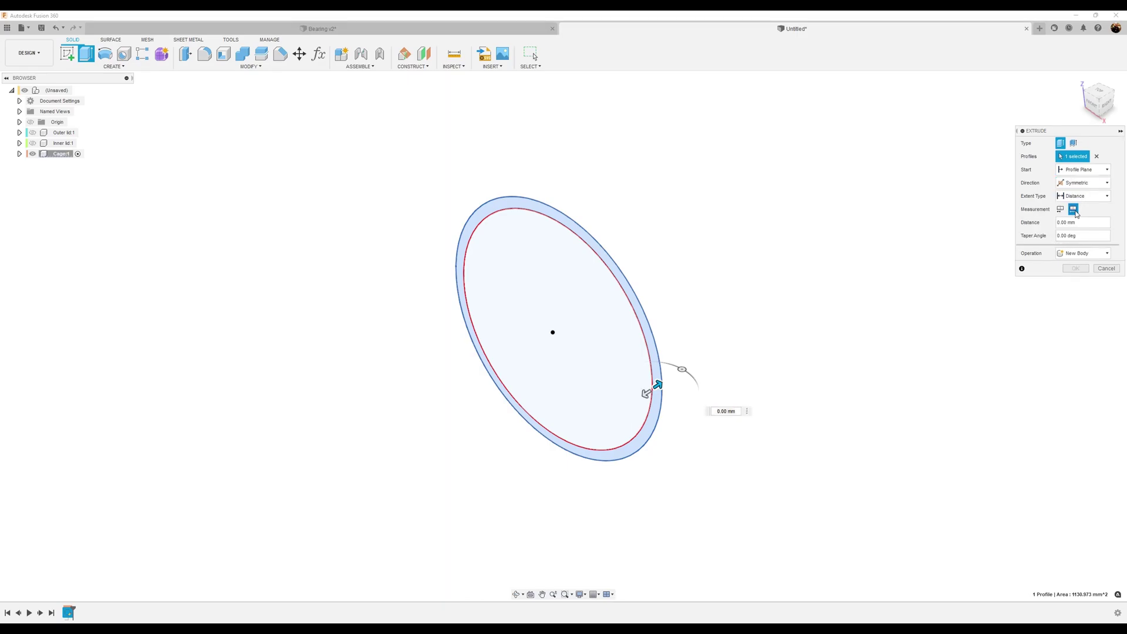
pyautogui.moveTo(1081, 224); pyautogui.dragTo(1020, 224)
pyautogui.write('16')
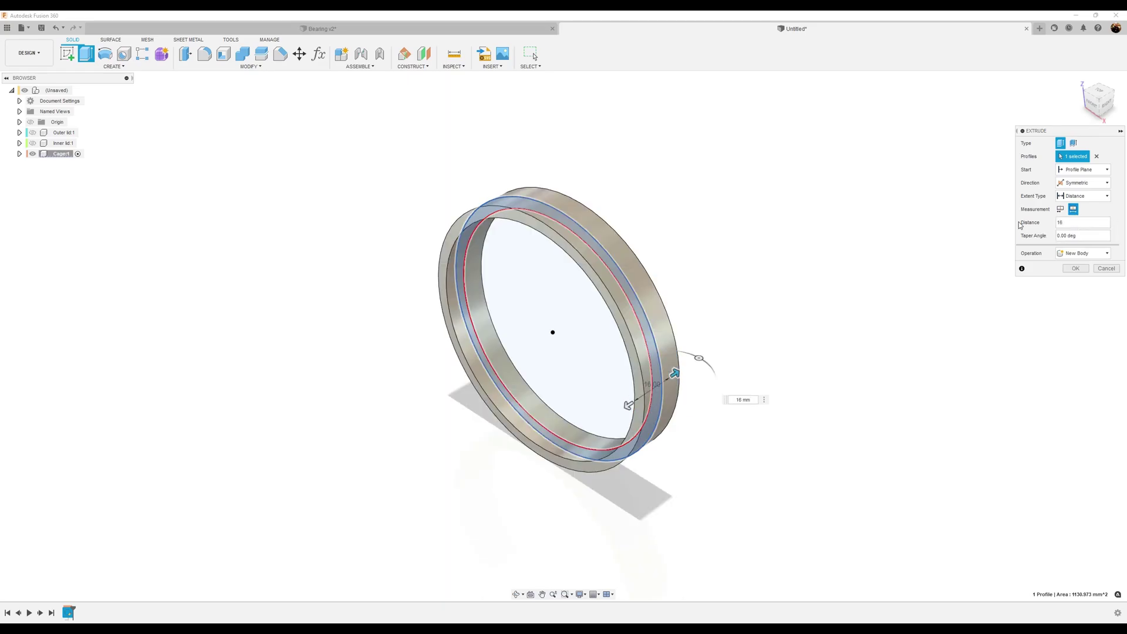
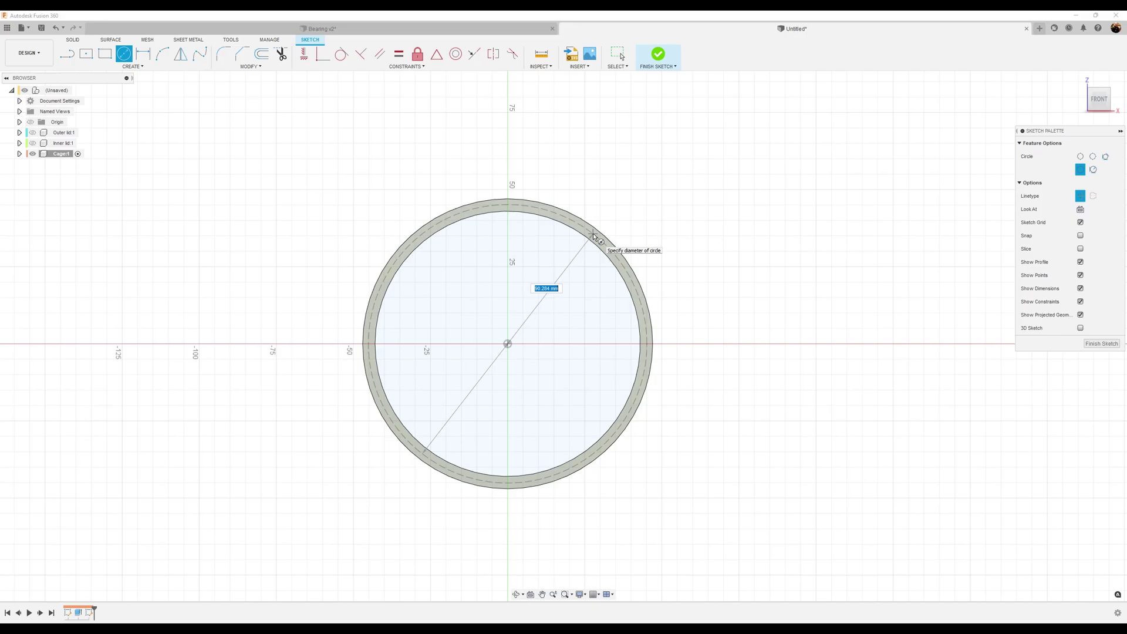
# - Complete the 90 mm diameter construction circle and draw a vertical construction line about 80 mm upward from the origin
pyautogui.press('Return')
pyautogui.press('Escape')
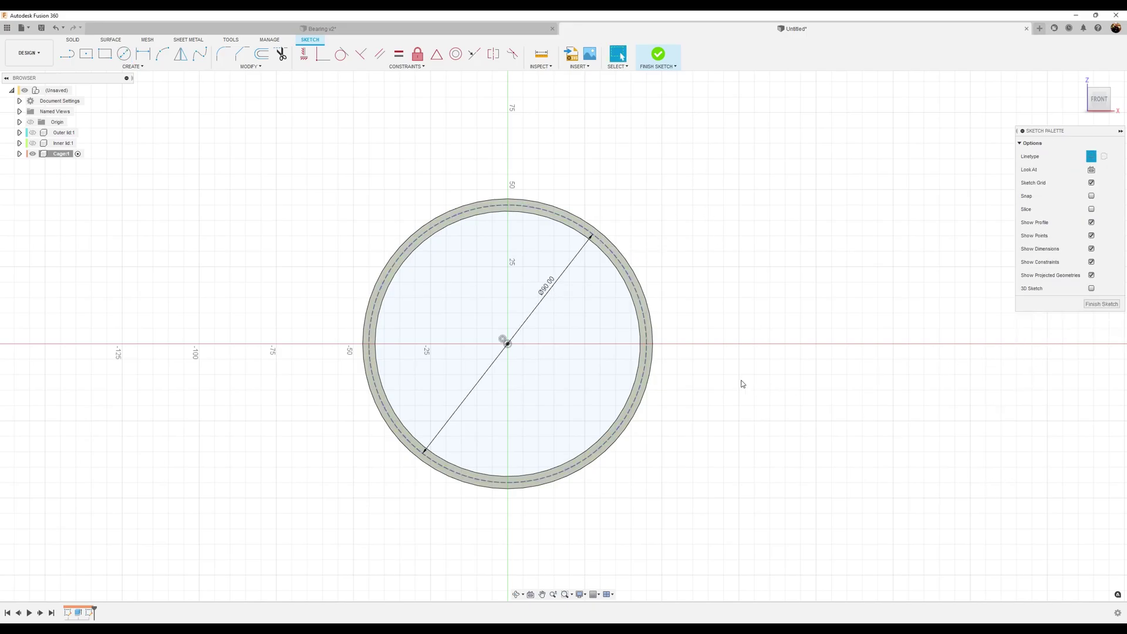
pyautogui.moveTo(689, 261); pyautogui.dragTo(690, 289, button='middle')
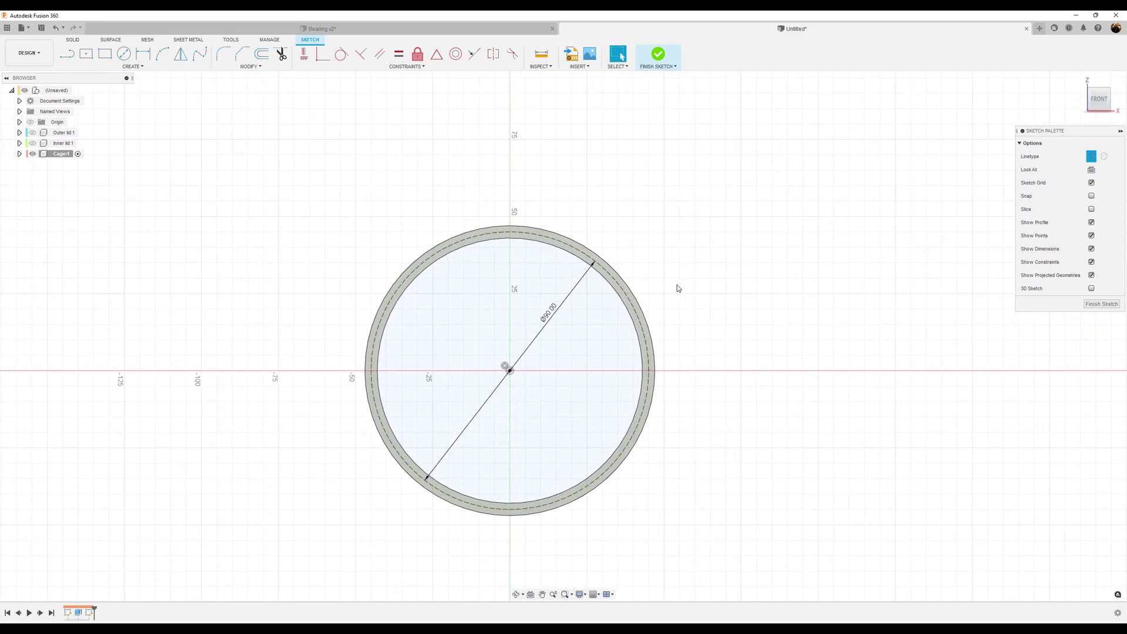
pyautogui.press('l')
pyautogui.click(1092, 156)
pyautogui.click(510, 370)
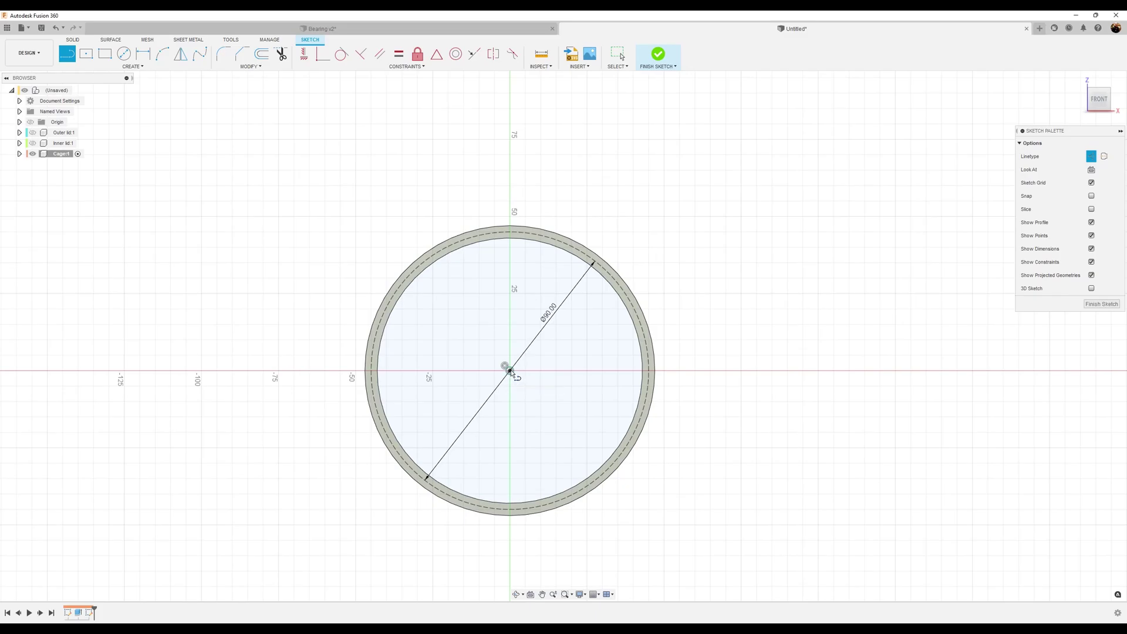
pyautogui.click(510, 124)
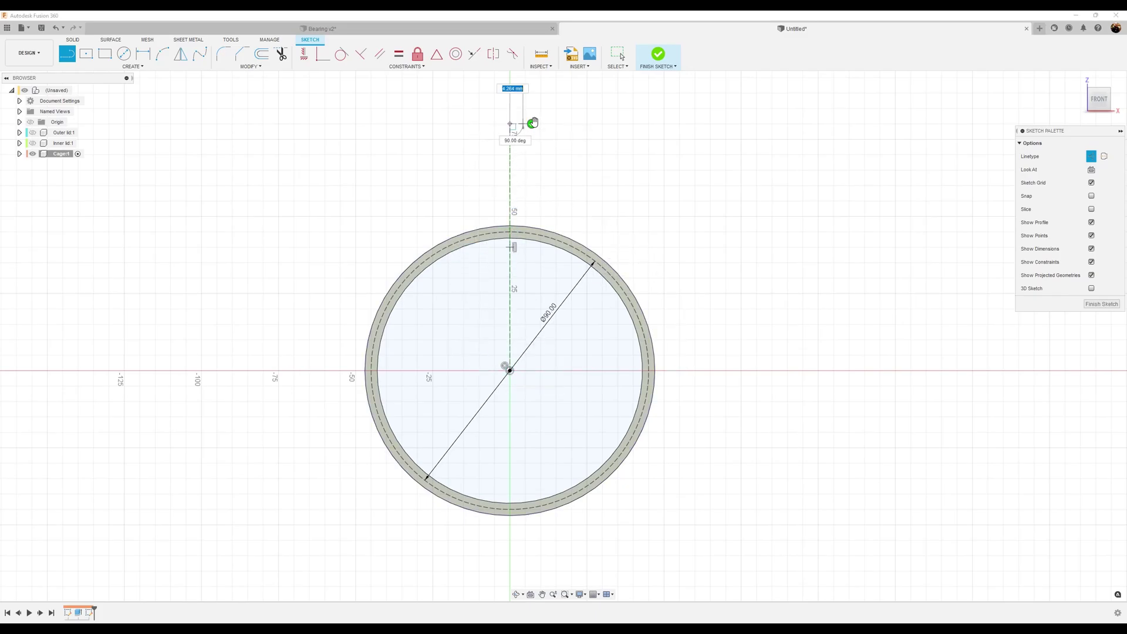
pyautogui.moveTo(665, 233)
pyautogui.mouseDown(button='middle')
pyautogui.moveTo(667, 258)
pyautogui.moveTo(684, 274)
pyautogui.moveTo(667, 308)
pyautogui.moveTo(636, 315)
pyautogui.mouseUp(button='middle')
pyautogui.scroll(4, 676, 320)
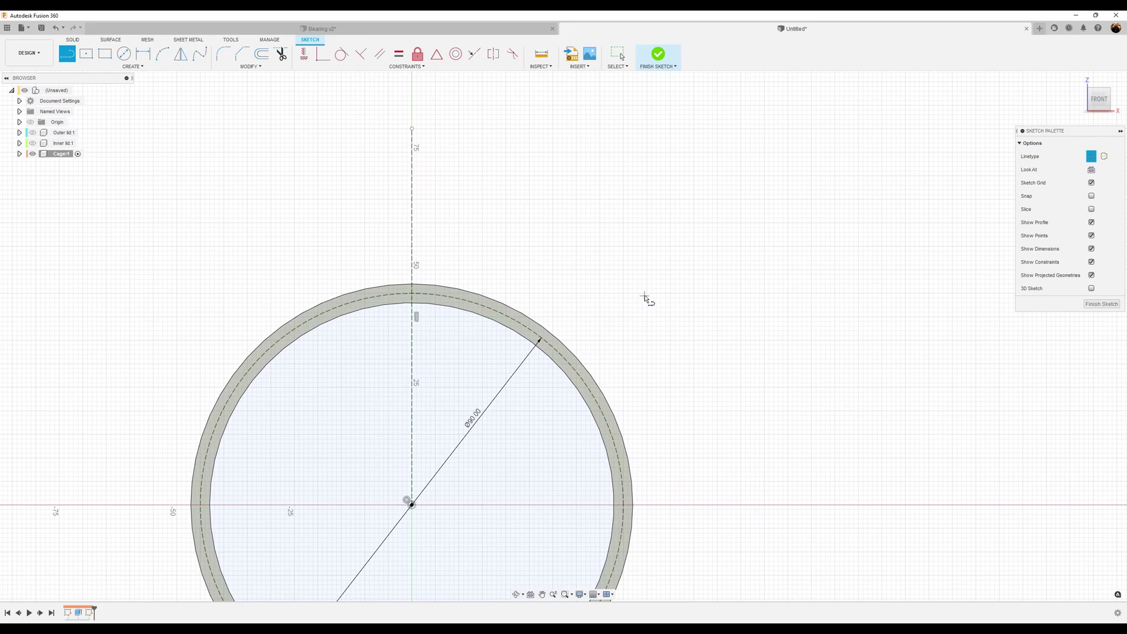
pyautogui.moveTo(563, 273); pyautogui.dragTo(576, 248, button='middle')
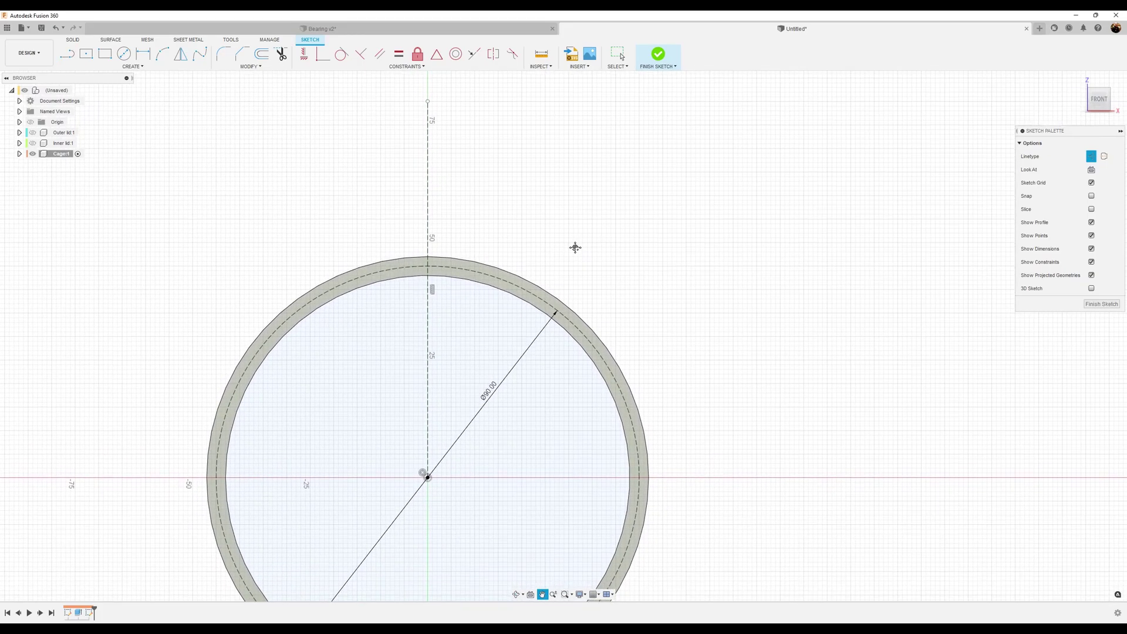
pyautogui.press('l')
pyautogui.click(162, 60)
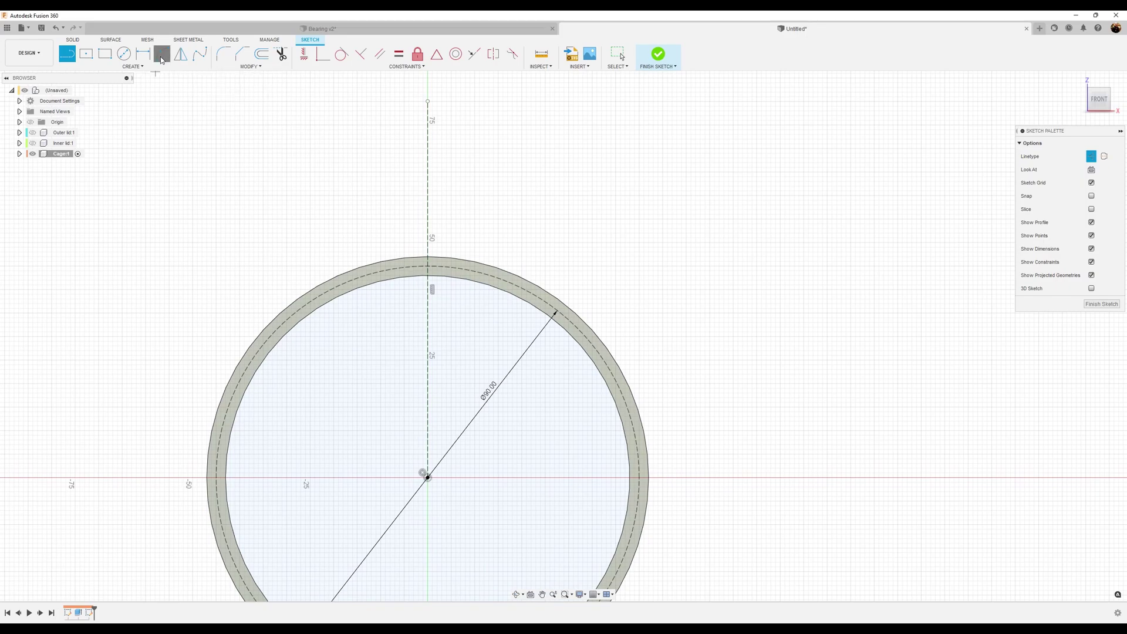
pyautogui.click(427, 317)
pyautogui.click(428, 213)
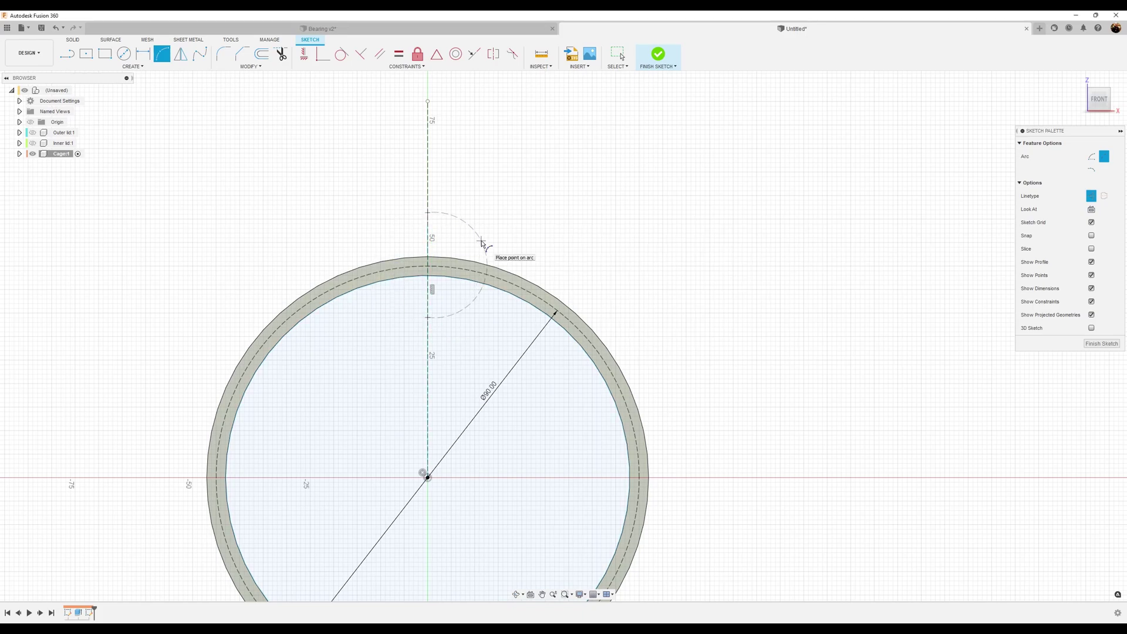
pyautogui.press('Escape')
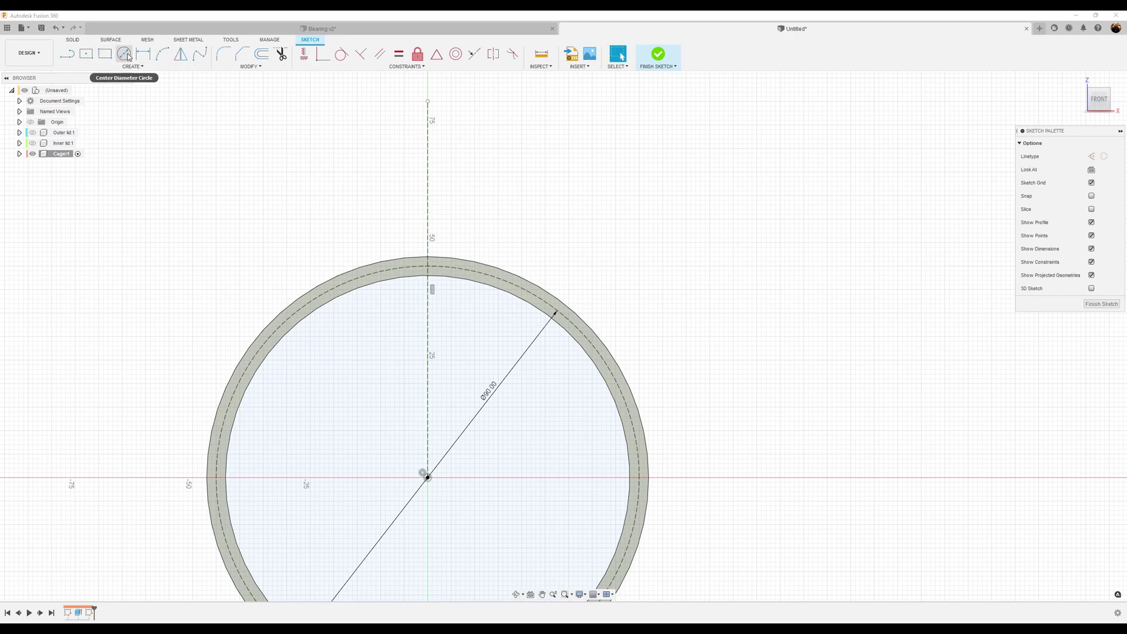
# - Draw a three-point arc bulging right of the vertical construction line across the ring's upper part and close it with a straight line
pyautogui.click(162, 54)
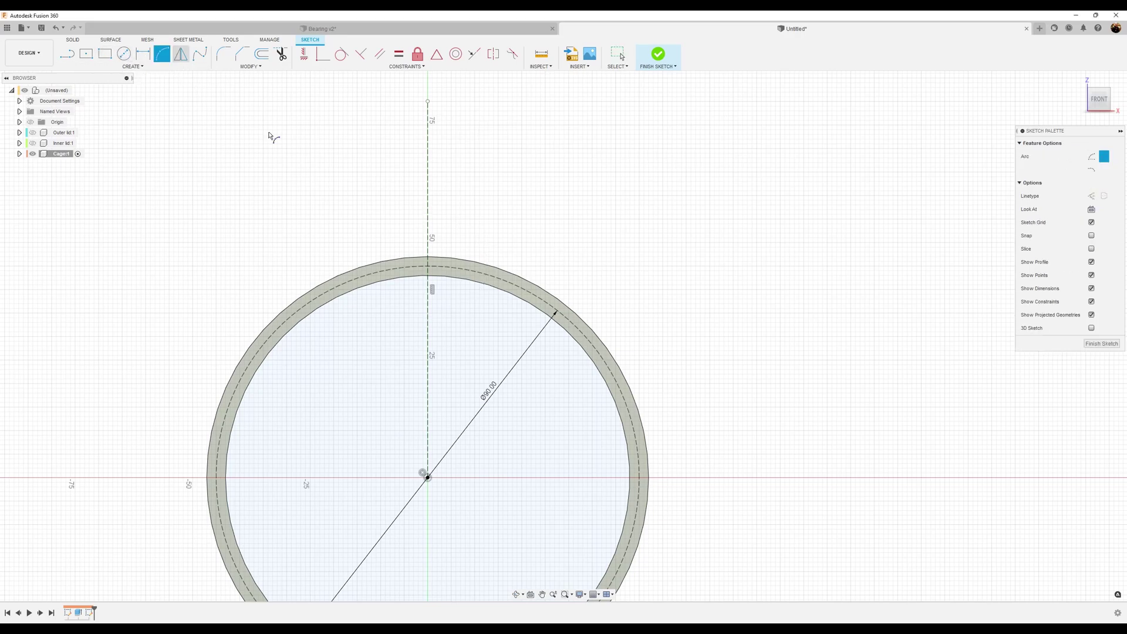
pyautogui.click(428, 223)
pyautogui.click(428, 321)
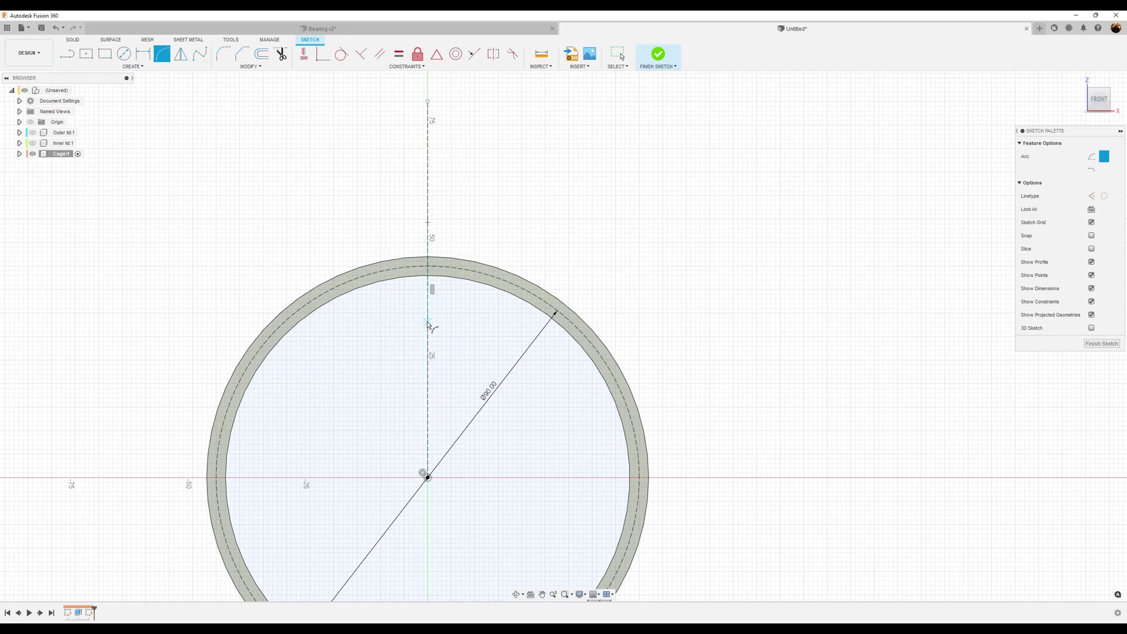
pyautogui.click(463, 274)
pyautogui.click(67, 54)
pyautogui.click(428, 223)
pyautogui.click(428, 321)
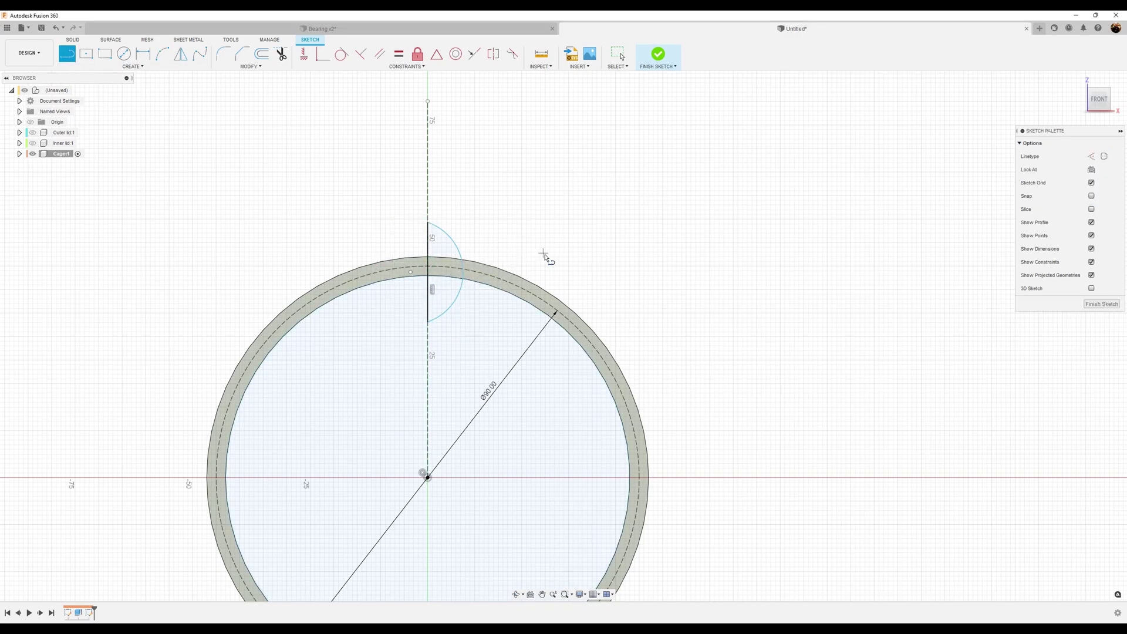
# - Align the arc's center point vertically with the sketch origin using a Horizontal/Vertical constraint
pyautogui.scroll(5, 444, 288)
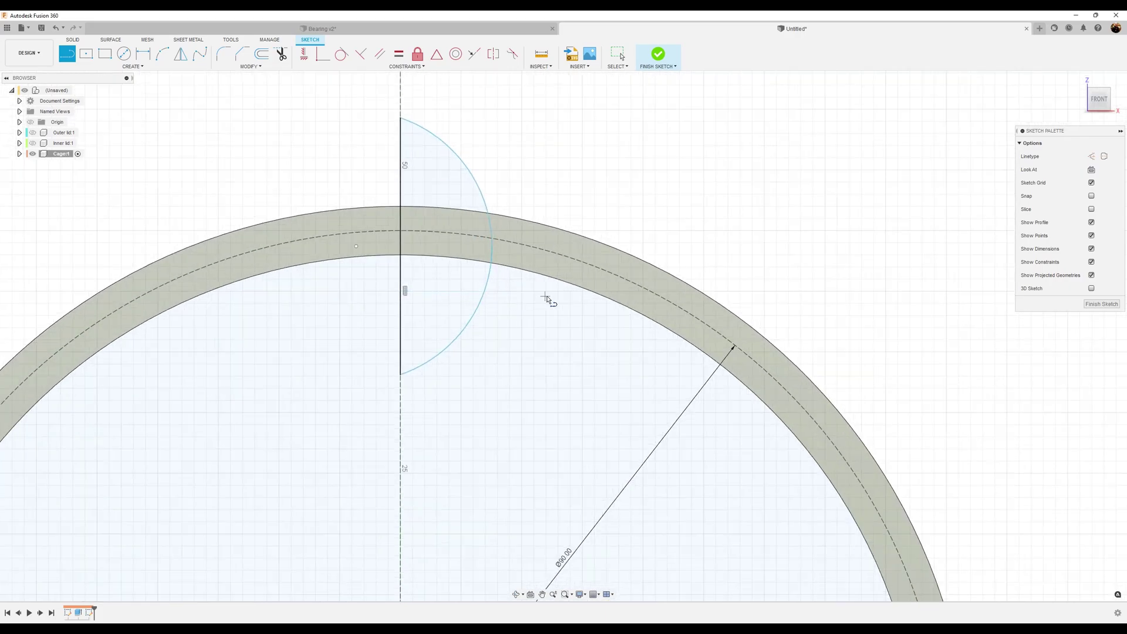
pyautogui.moveTo(581, 291); pyautogui.dragTo(613, 295, button='middle')
pyautogui.press('l')
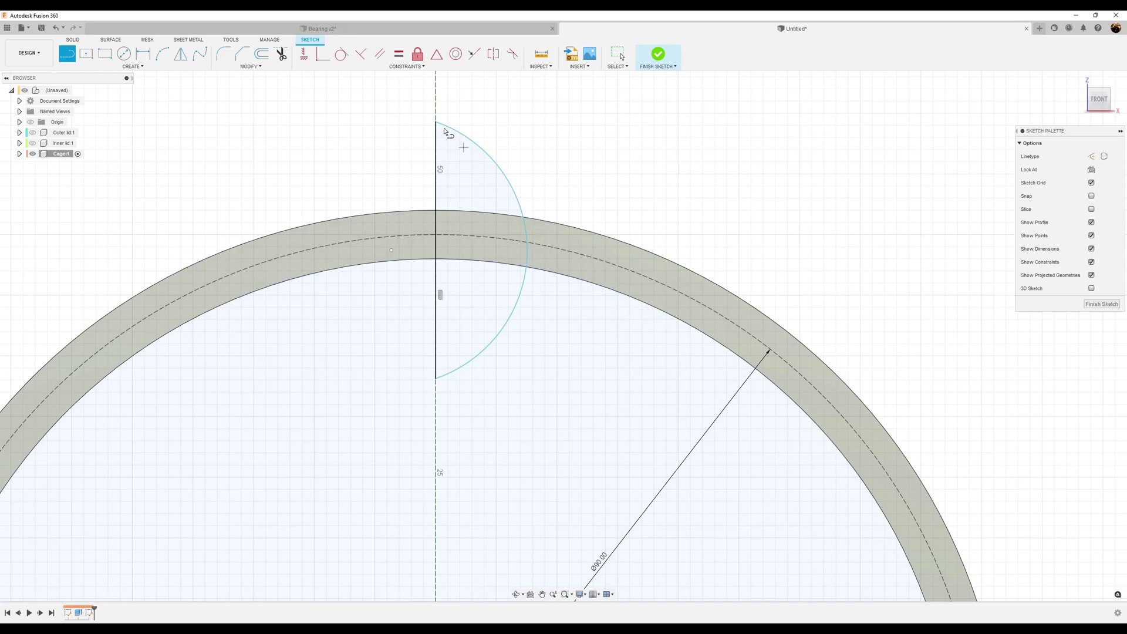
pyautogui.click(304, 54)
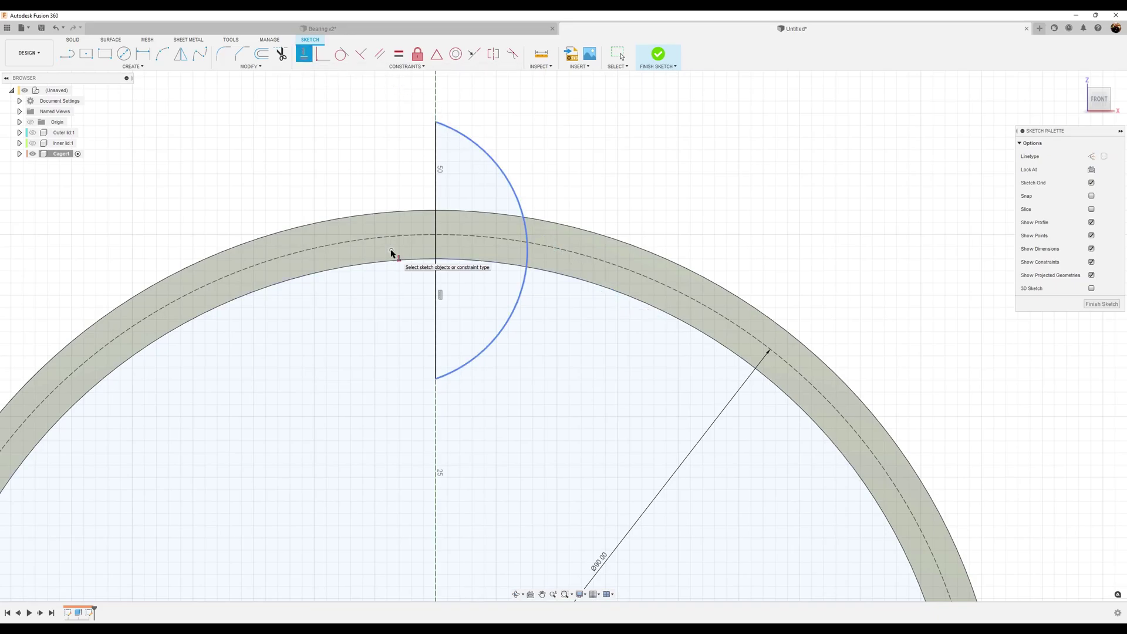
pyautogui.scroll(-5, 543, 378)
pyautogui.moveTo(549, 478); pyautogui.dragTo(564, 433, button='middle')
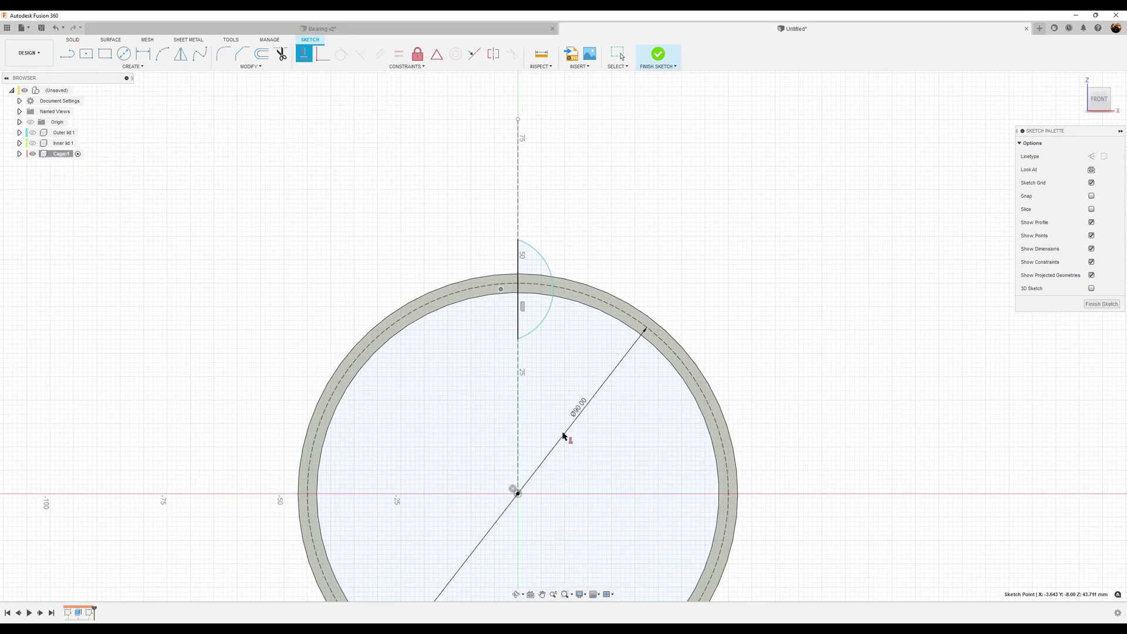
pyautogui.click(519, 494)
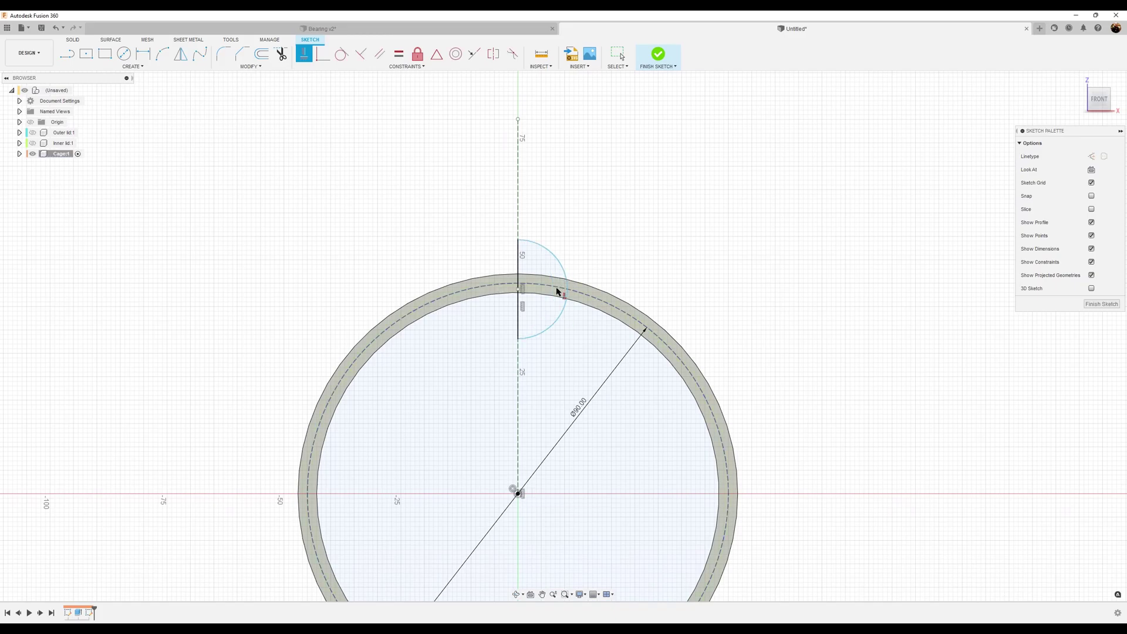
pyautogui.scroll(2, 555, 297)
pyautogui.scroll(1, 555, 298)
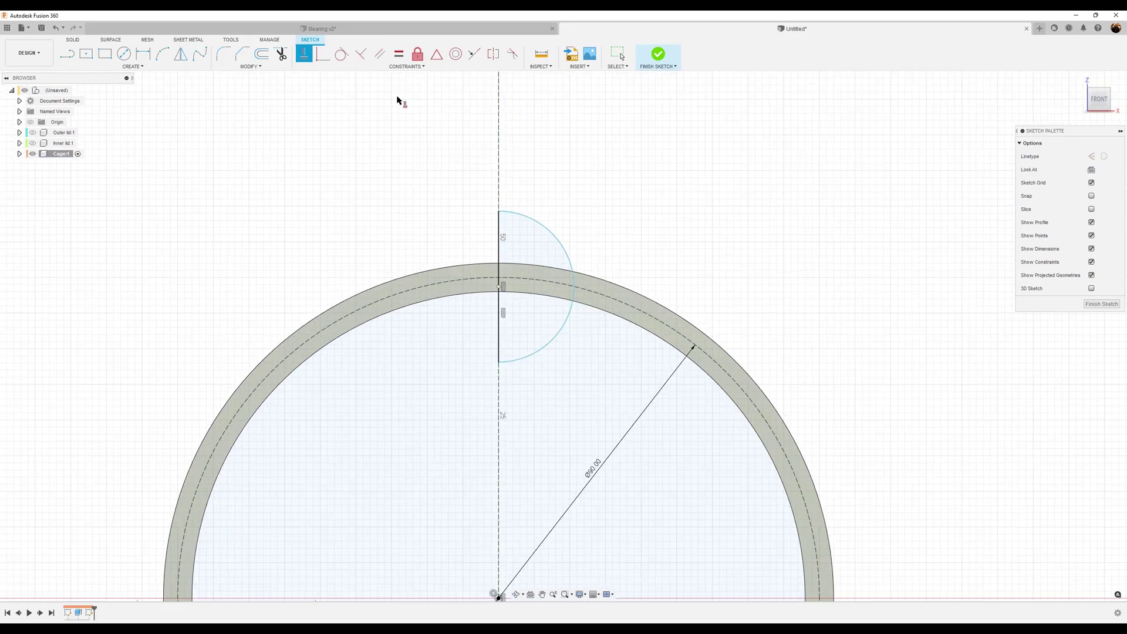
# - Dimension the arc's radius as 12 mm
pyautogui.click(143, 54)
pyautogui.click(572, 253)
pyautogui.click(607, 231)
pyautogui.write('12')
pyautogui.press('Return')
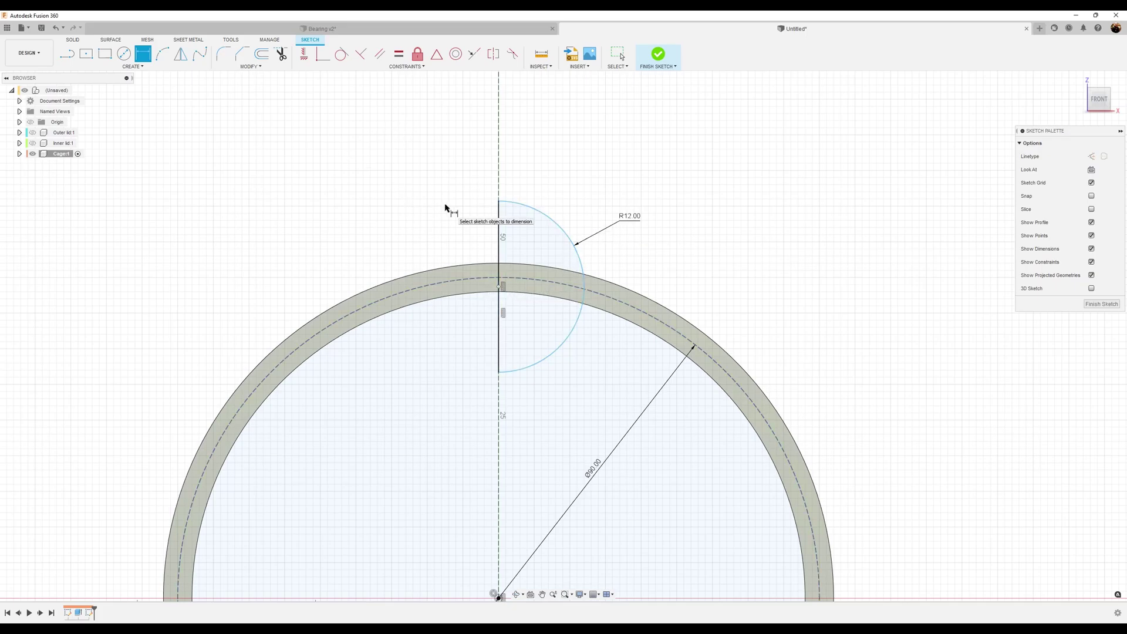
pyautogui.press('Escape')
pyautogui.moveTo(500, 289)
pyautogui.mouseDown()
pyautogui.moveTo(501, 275)
pyautogui.moveTo(501, 286)
pyautogui.mouseUp()
pyautogui.scroll(3, 652, 290)
pyautogui.moveTo(619, 261); pyautogui.dragTo(665, 245, button='middle')
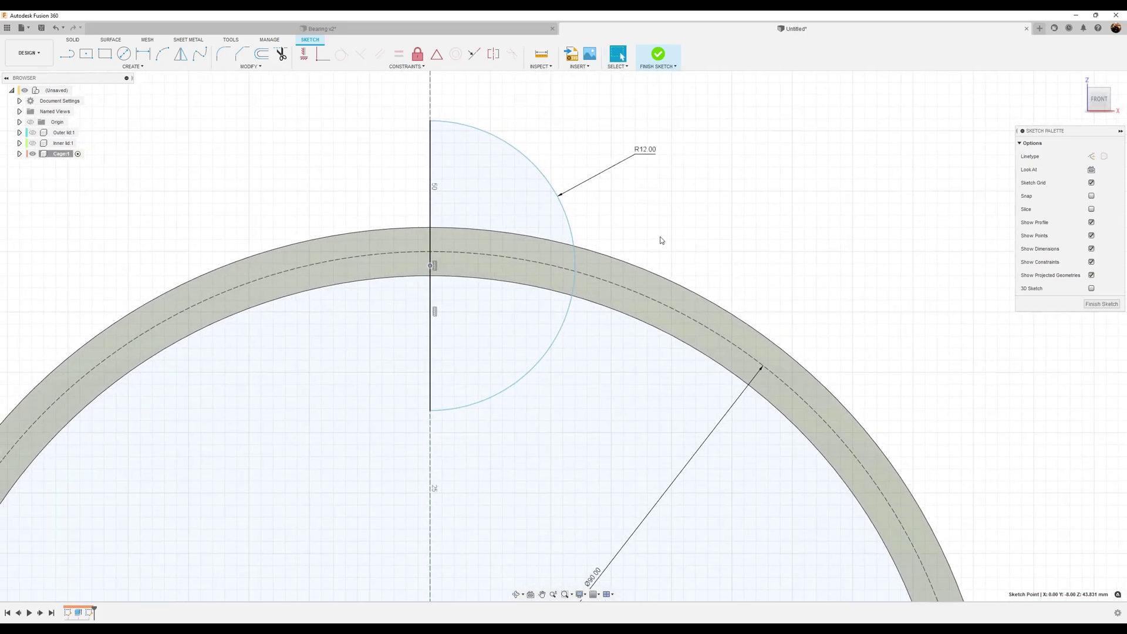
pyautogui.click(430, 269)
pyautogui.click(436, 54)
pyautogui.press('Escape')
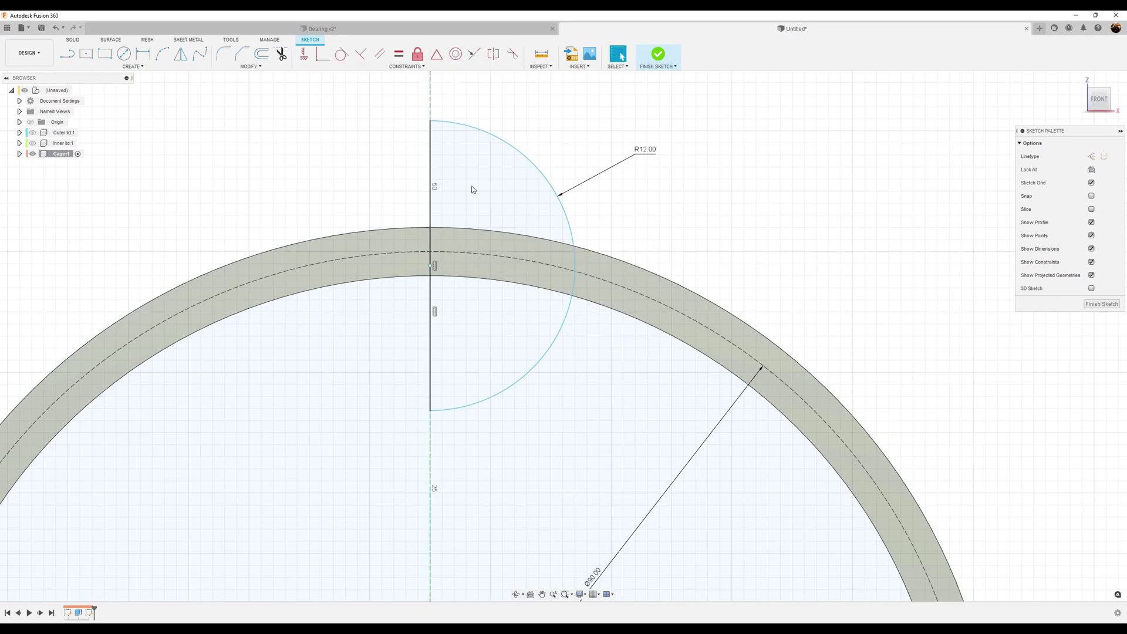
pyautogui.click(437, 54)
pyautogui.press('Escape')
# - Constrain the arc's center point onto the 90 mm construction circle and finish the sketch
pyautogui.moveTo(432, 267); pyautogui.dragTo(431, 253)
pyautogui.click(437, 54)
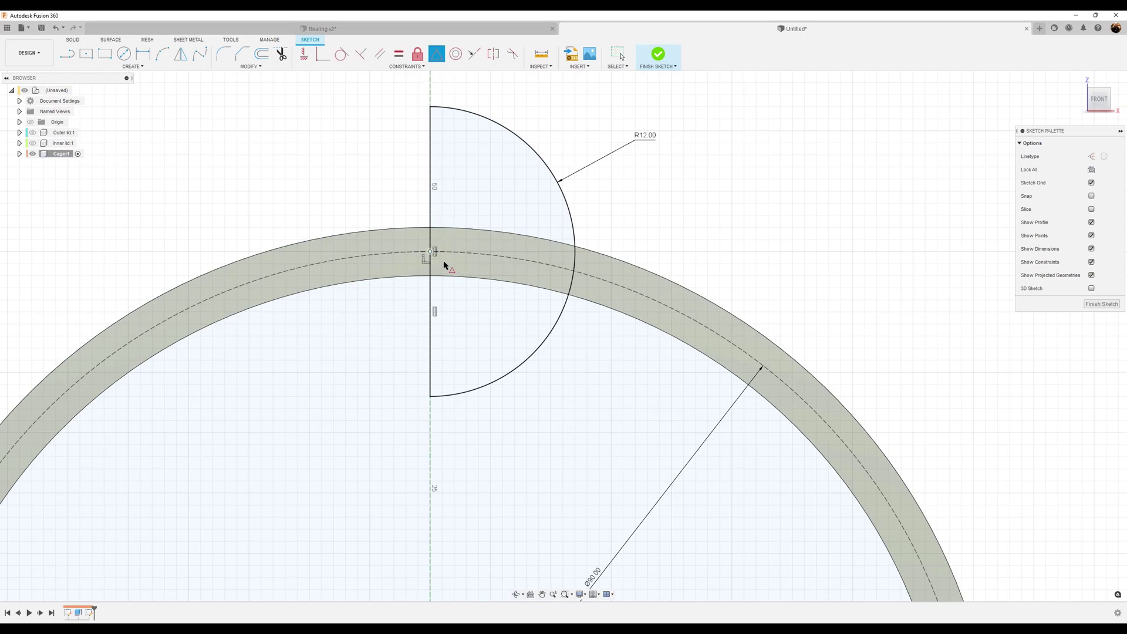
pyautogui.press('Escape')
pyautogui.scroll(-5, 885, 346)
pyautogui.moveTo(976, 357)
pyautogui.mouseDown(button='middle')
pyautogui.moveTo(804, 259)
pyautogui.moveTo(814, 281)
pyautogui.mouseUp(button='middle')
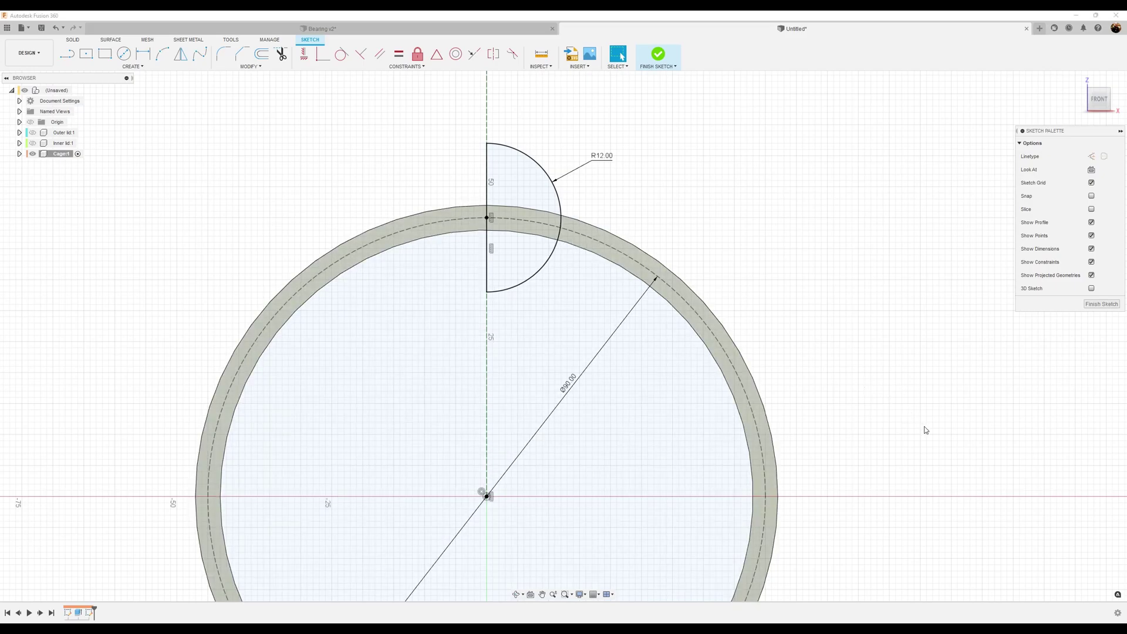
pyautogui.scroll(-3, 924, 428)
pyautogui.moveTo(931, 452); pyautogui.dragTo(809, 331, button='middle')
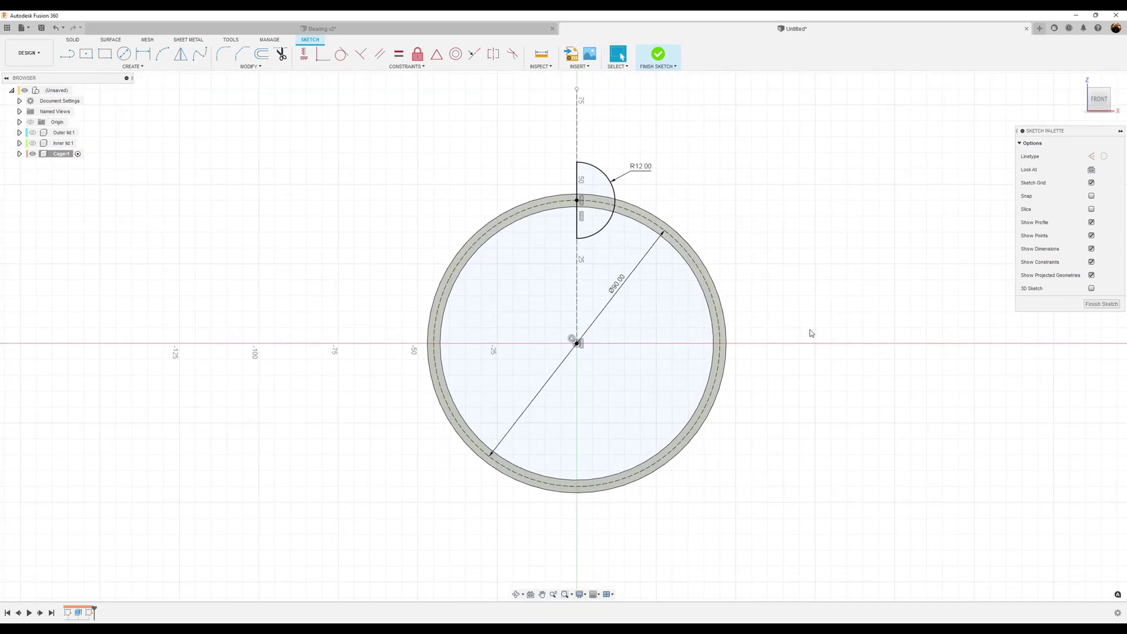
pyautogui.click(1107, 304)
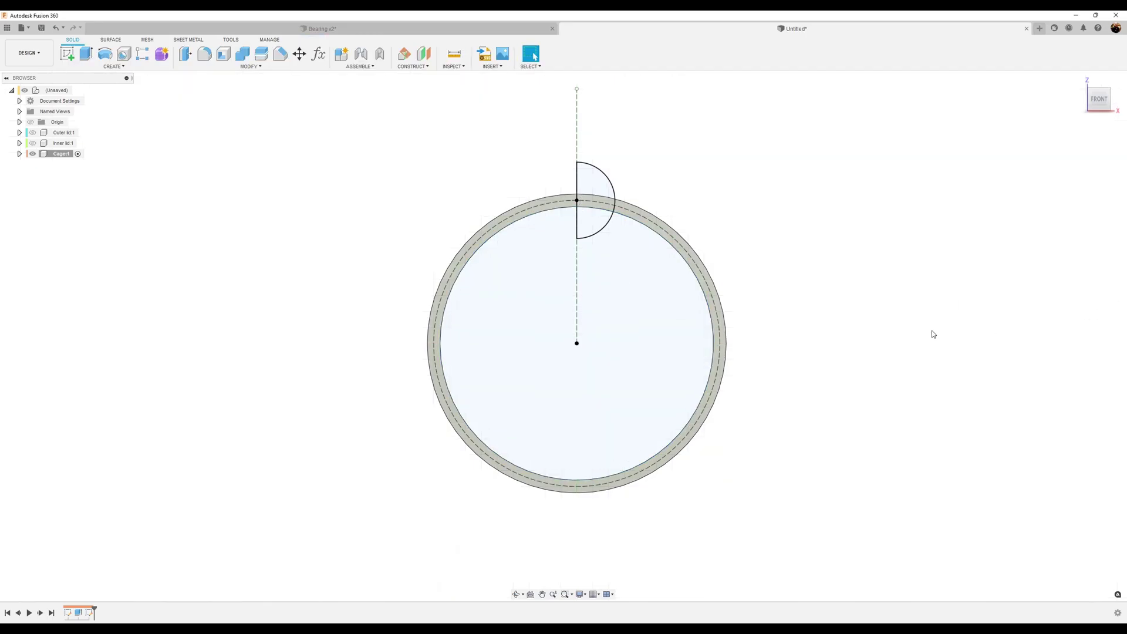
# - Revolve the three half-circle profiles 360 degrees around the vertical construction line as a cut through the cage ring
pyautogui.click(105, 54)
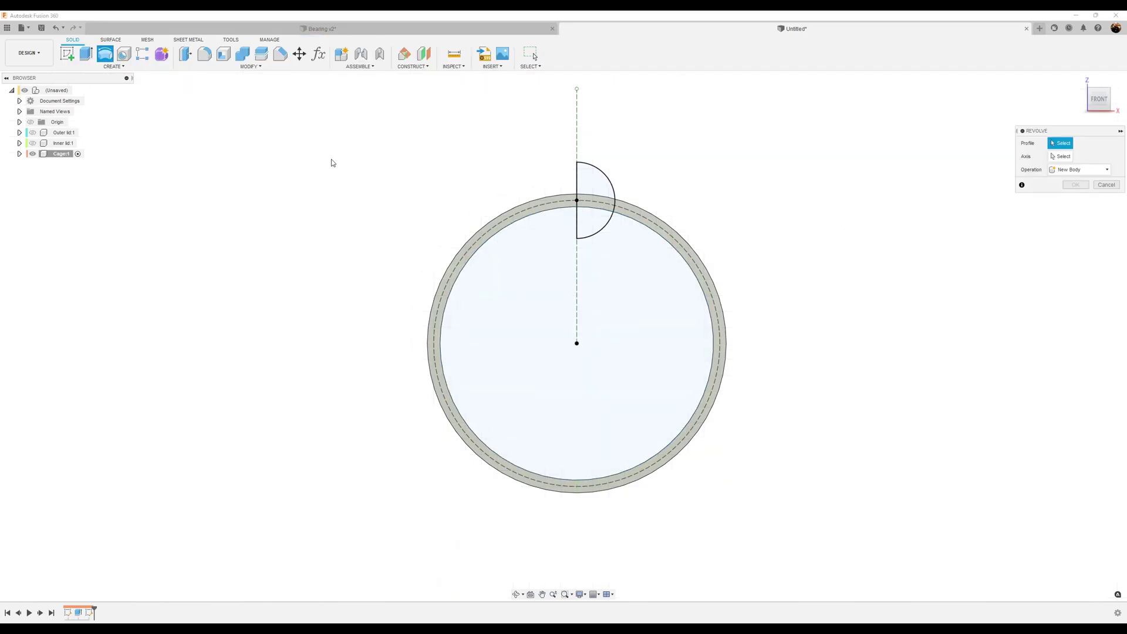
pyautogui.click(599, 190)
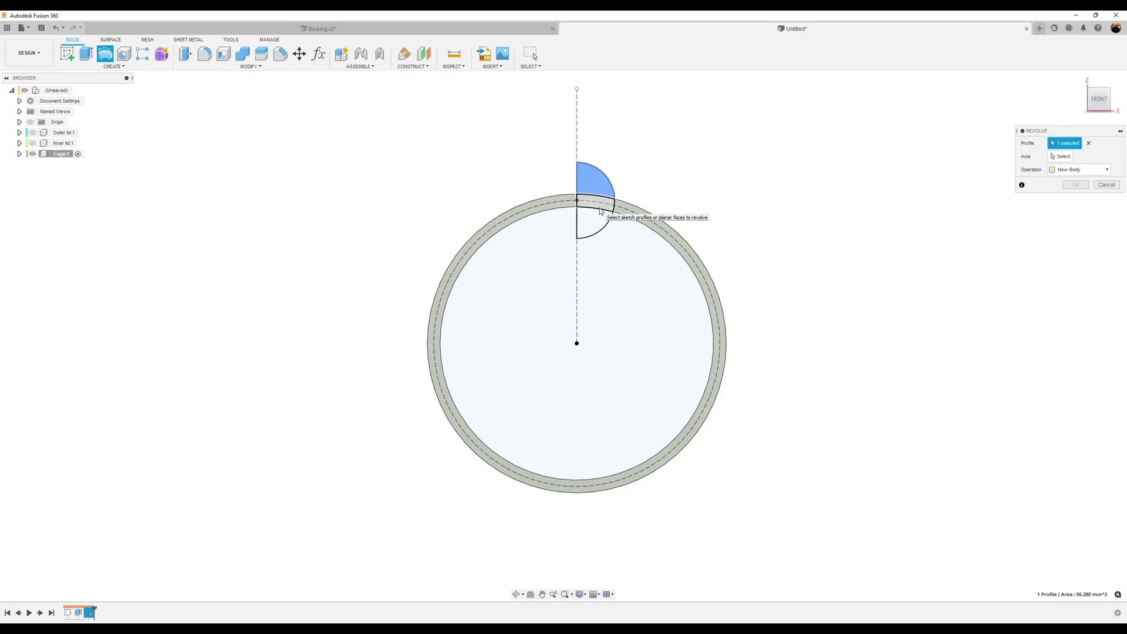
pyautogui.click(597, 218)
pyautogui.click(602, 207)
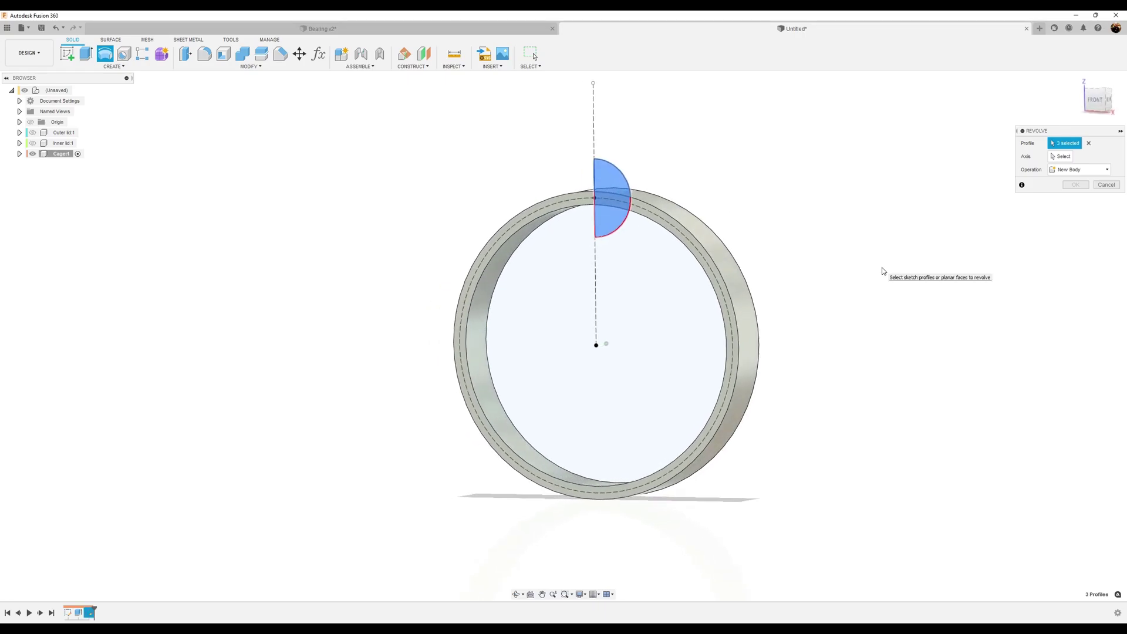
pyautogui.click(1066, 156)
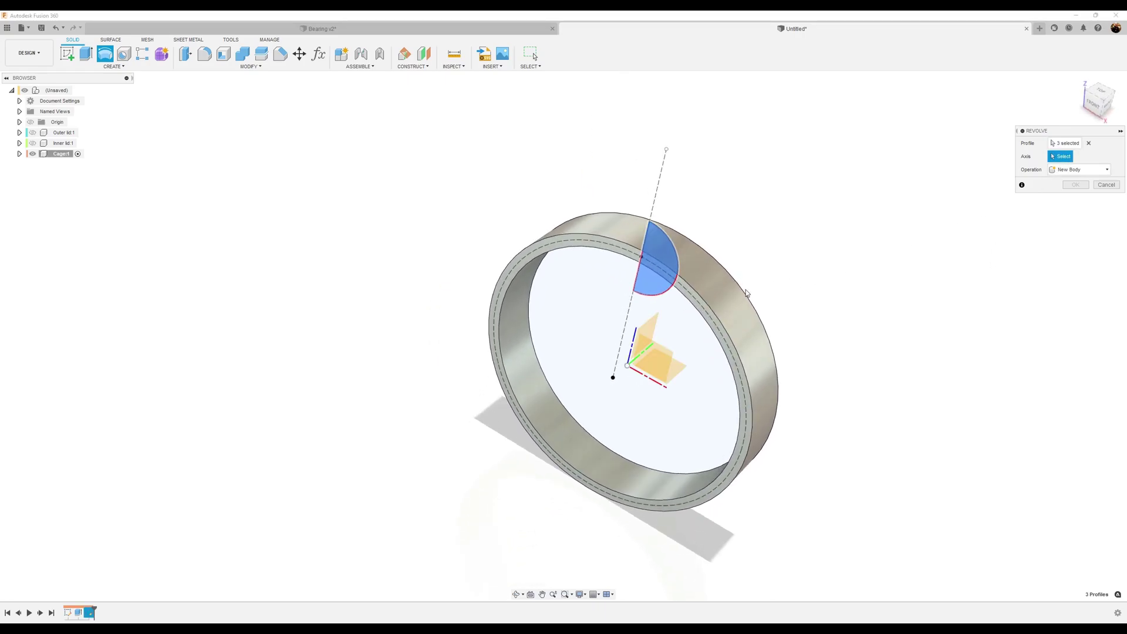
pyautogui.click(658, 186)
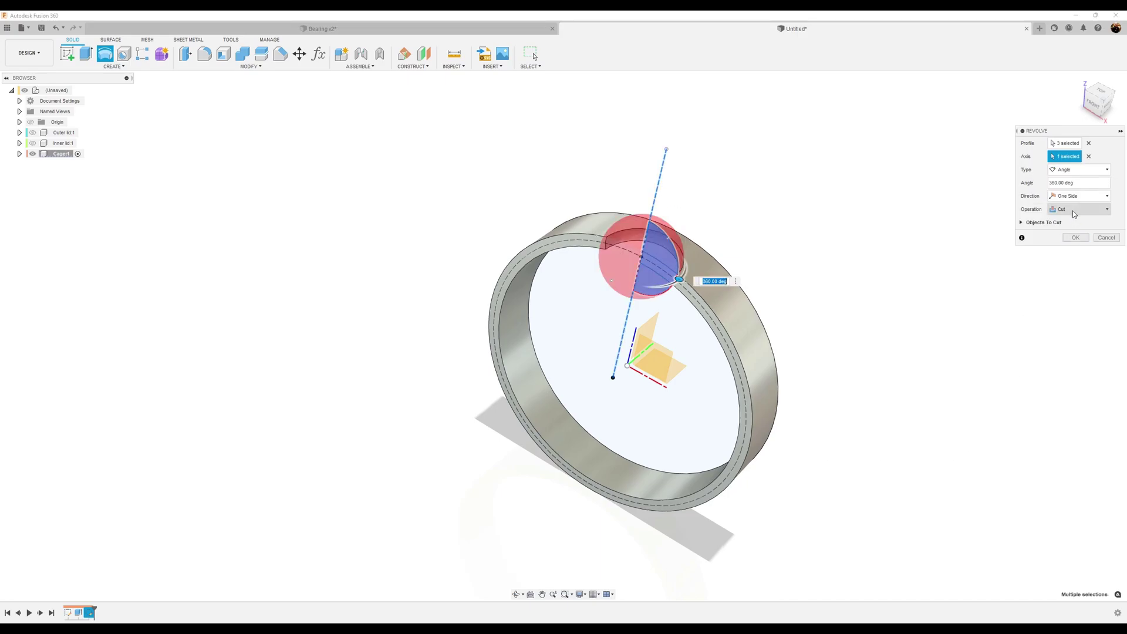
pyautogui.click(1075, 237)
pyautogui.keyDown('shift'); pyautogui.moveTo(928, 339); pyautogui.dragTo(892, 332, button='middle'); pyautogui.keyUp('shift')
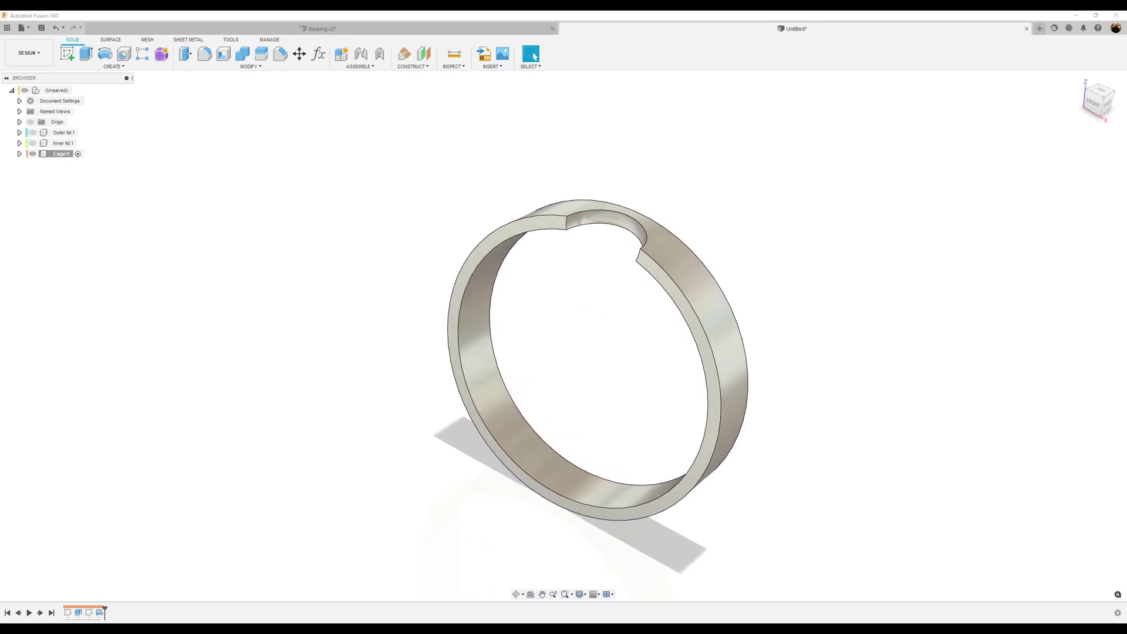
# - Fillet the two short edges where the revolved cut meets the cage ring's front face with a 2.1 mm radius
pyautogui.click(105, 54)
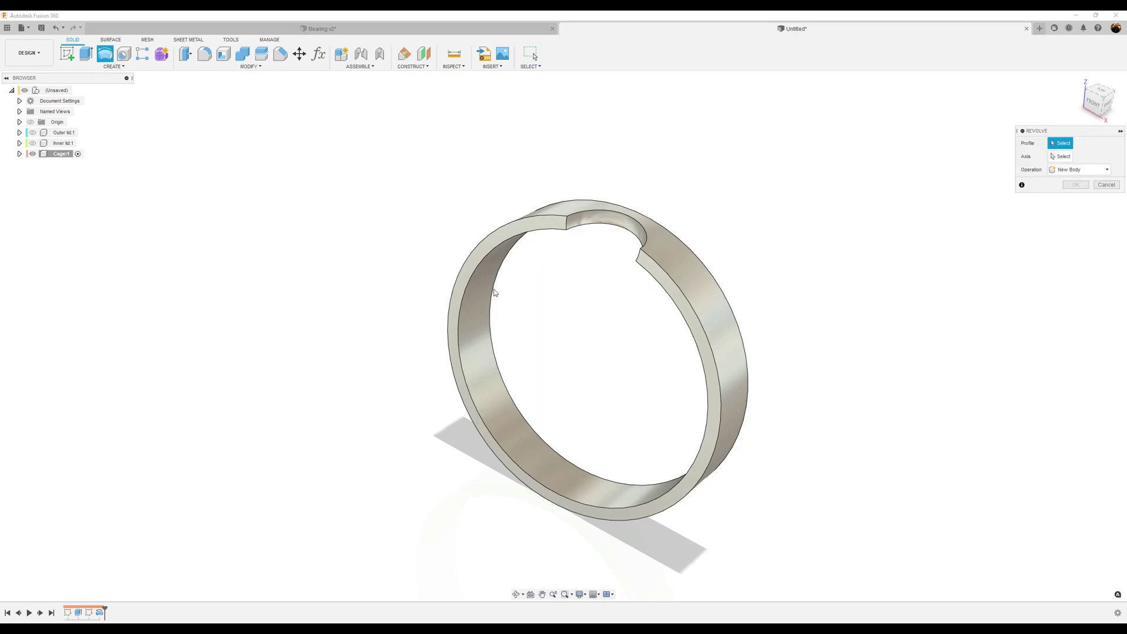
pyautogui.click(204, 54)
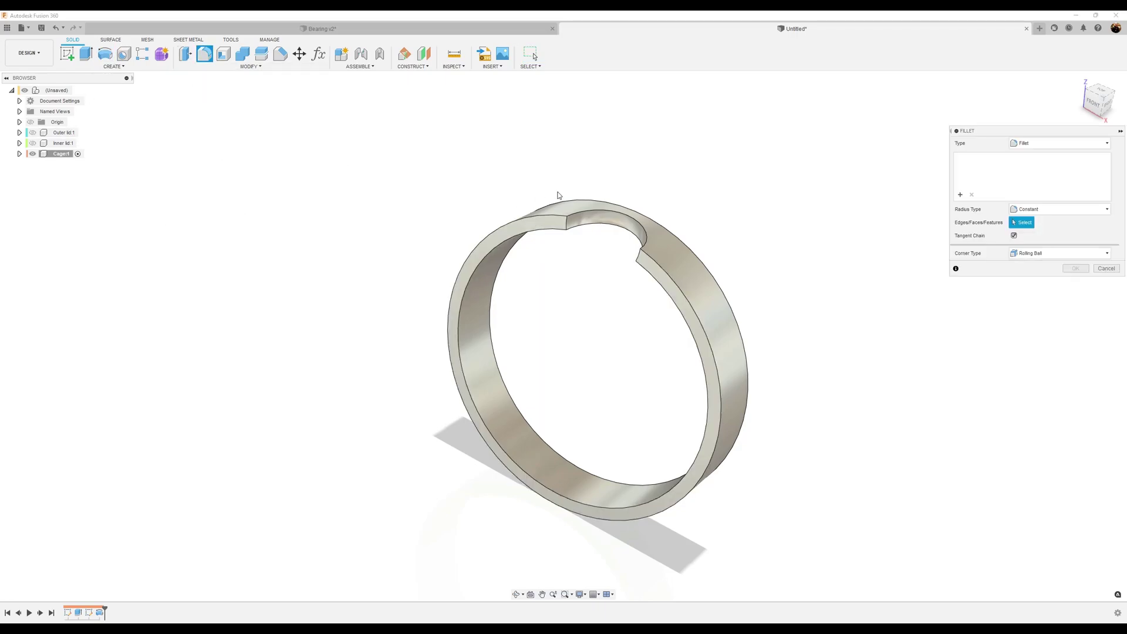
pyautogui.click(567, 223)
pyautogui.click(639, 256)
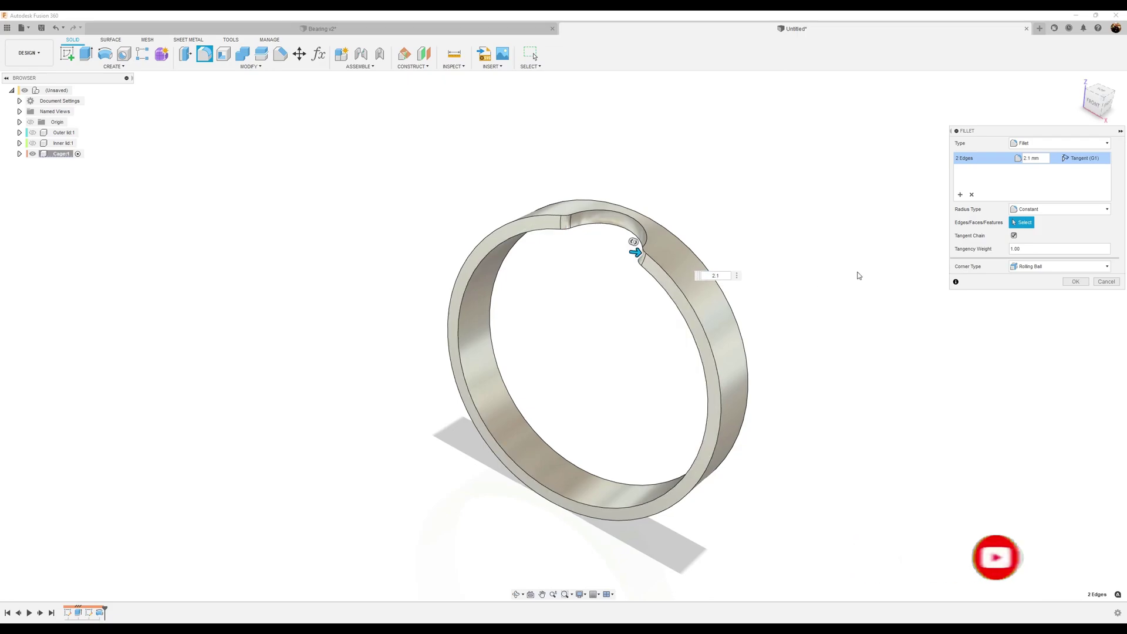
pyautogui.click(1076, 282)
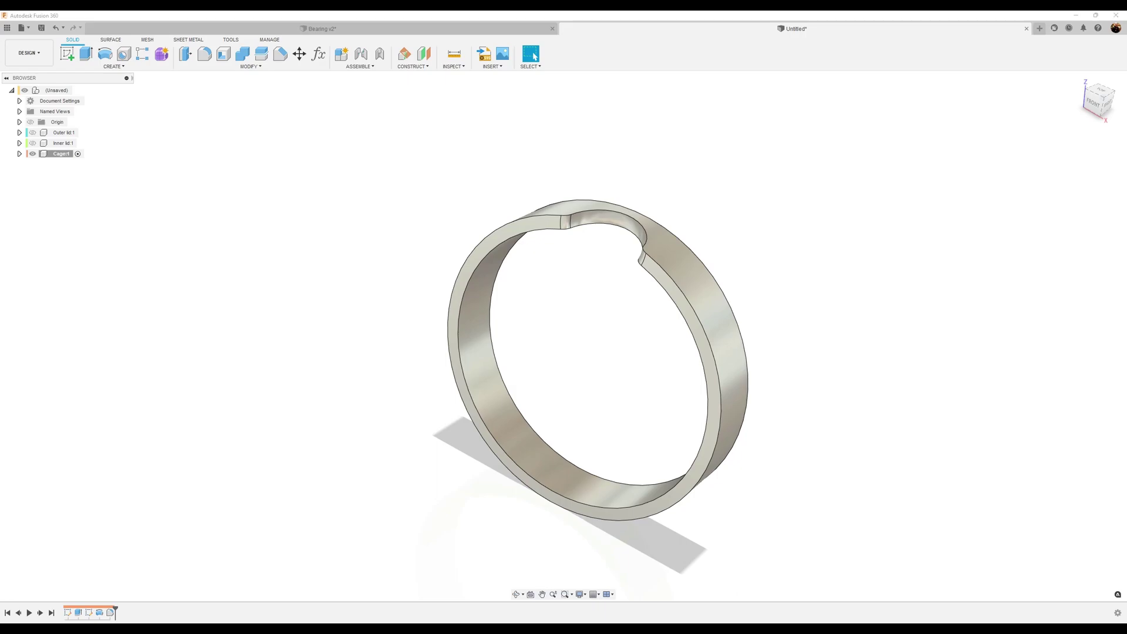
# - Circular-pattern the revolved cut and its fillet features around the Y axis with full angular spacing and a quantity of 8
pyautogui.click(114, 66)
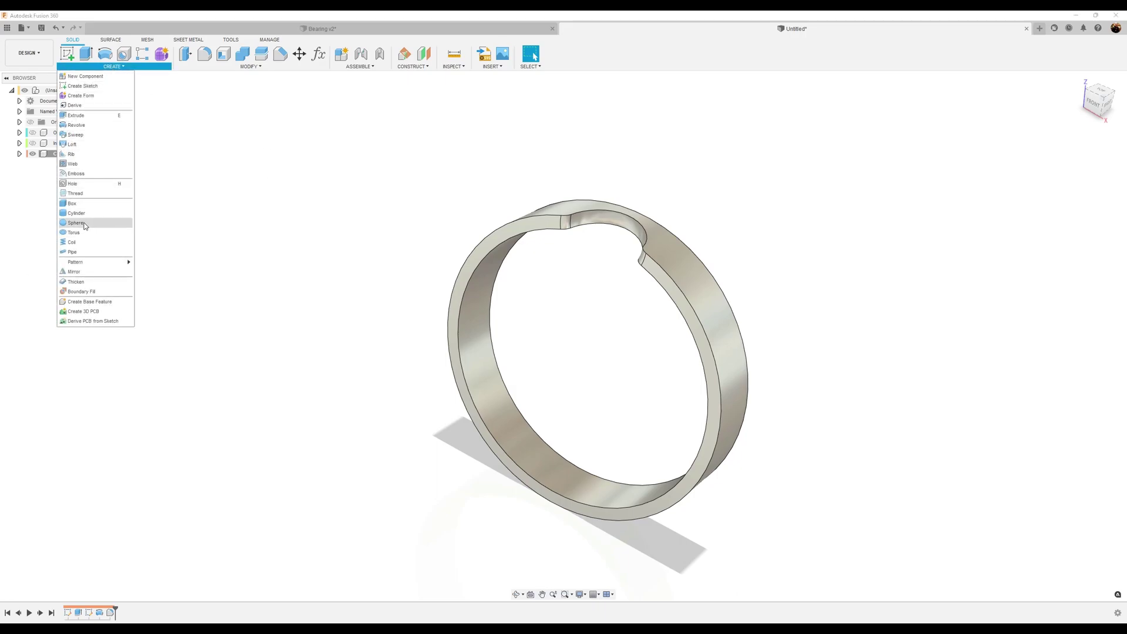
pyautogui.moveTo(90, 263)
pyautogui.click(158, 273)
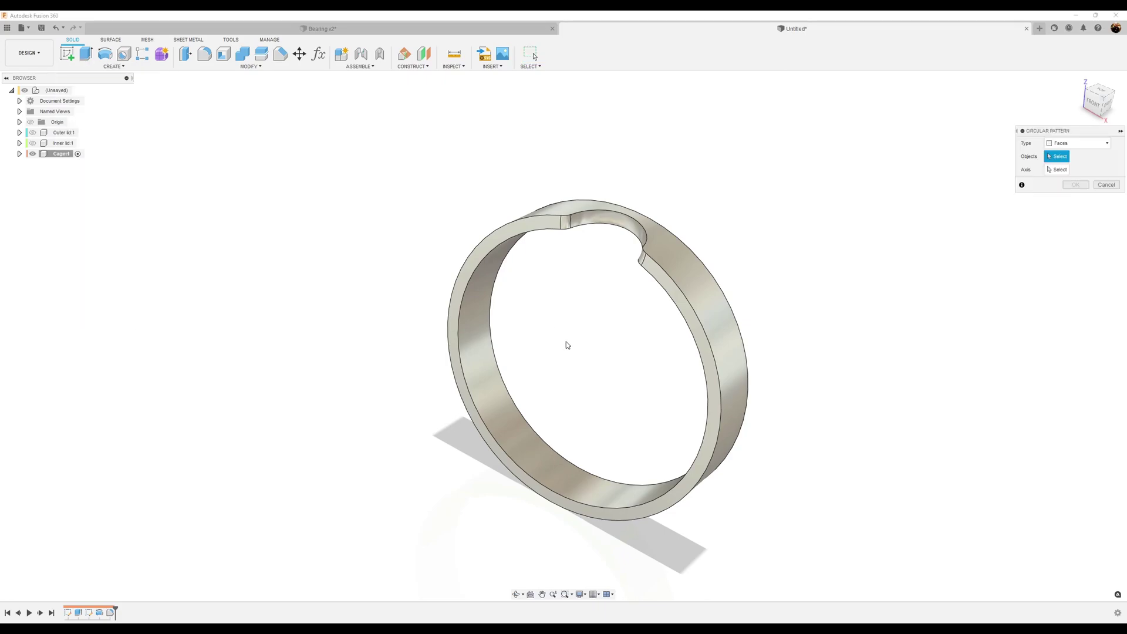
pyautogui.click(1084, 145)
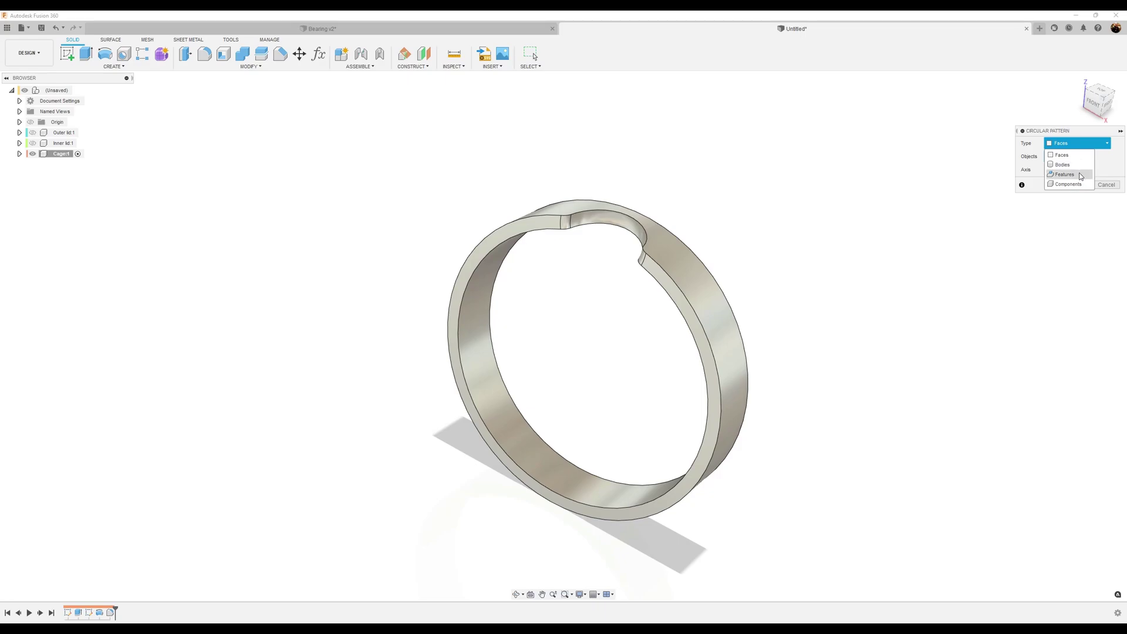
pyautogui.click(1064, 174)
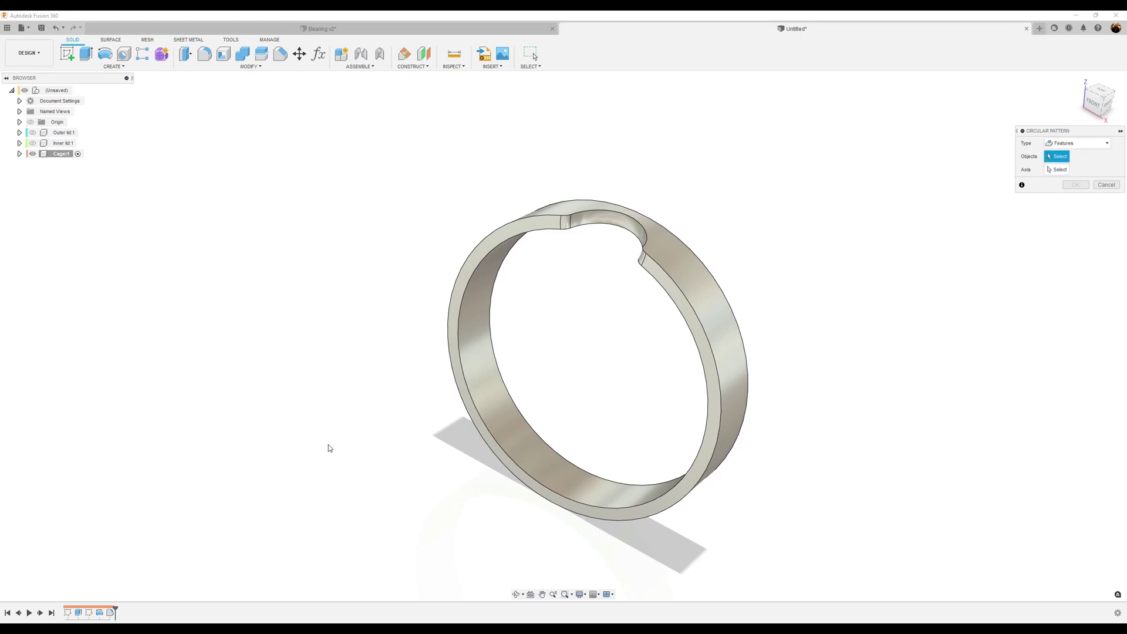
pyautogui.click(101, 615)
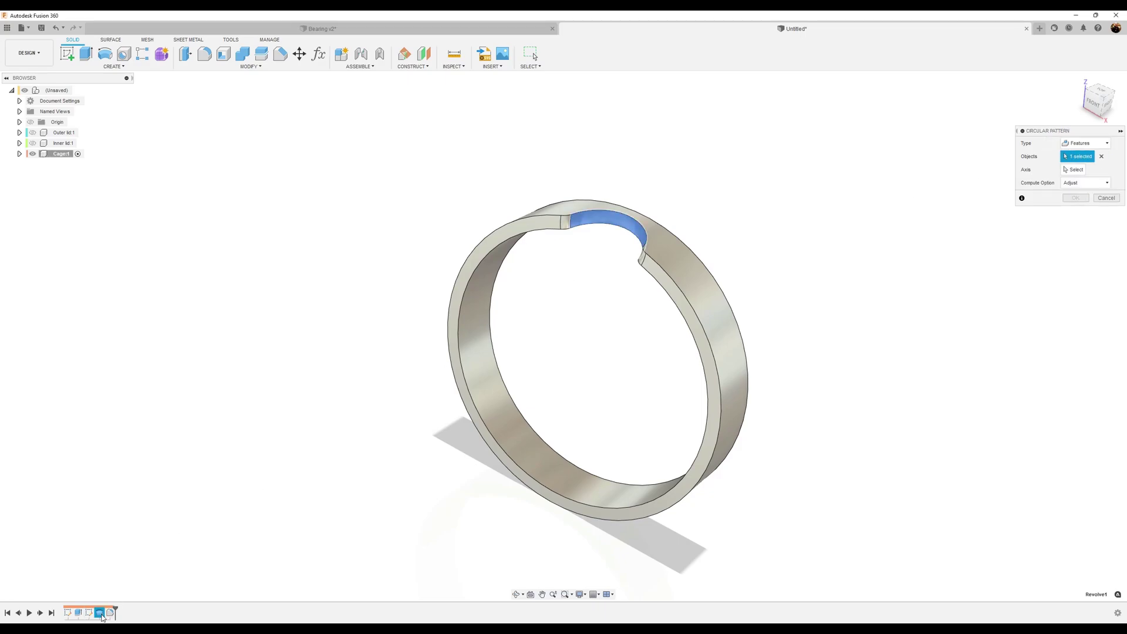
pyautogui.click(111, 613)
pyautogui.click(1082, 171)
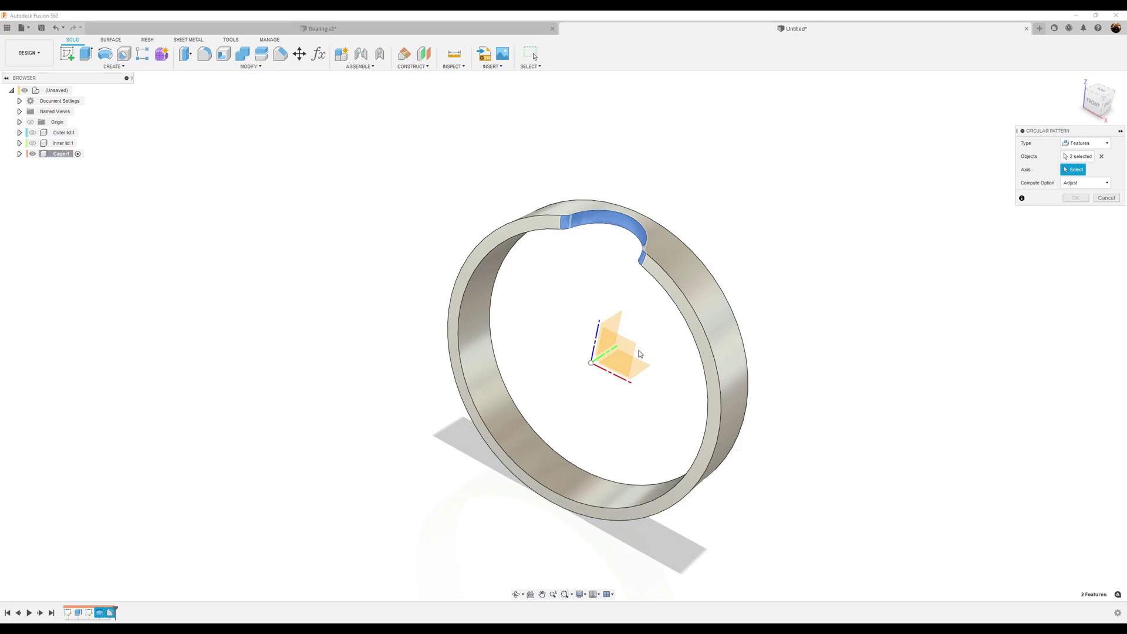
pyautogui.click(594, 367)
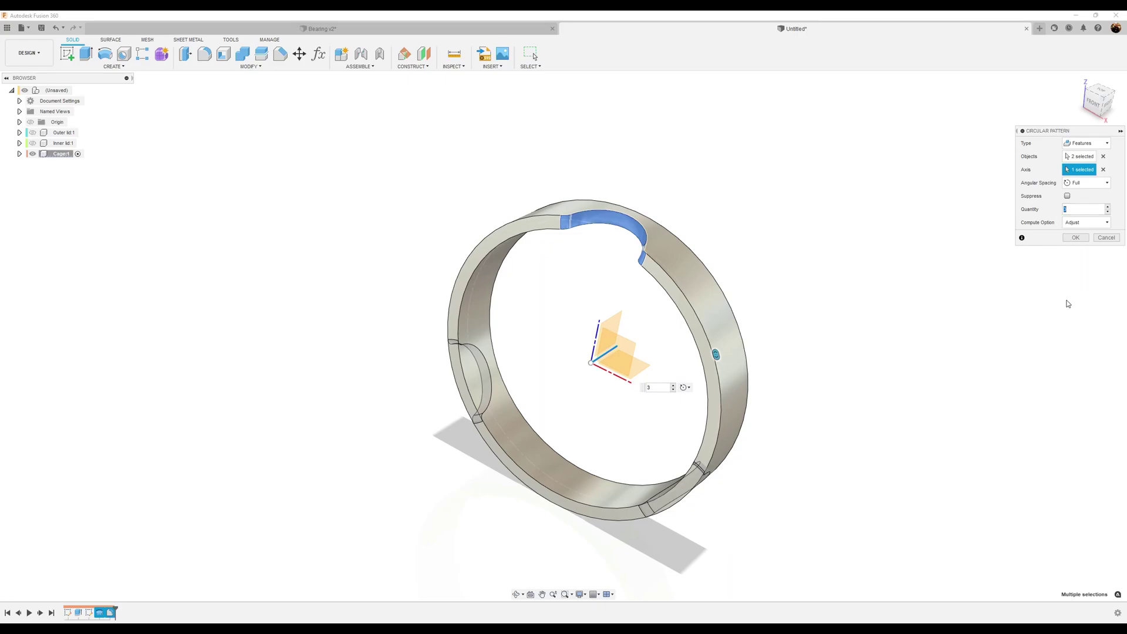
pyautogui.click(1108, 207)
pyautogui.click(1109, 207)
pyautogui.click(1108, 207)
pyautogui.click(1108, 206)
pyautogui.click(1108, 206)
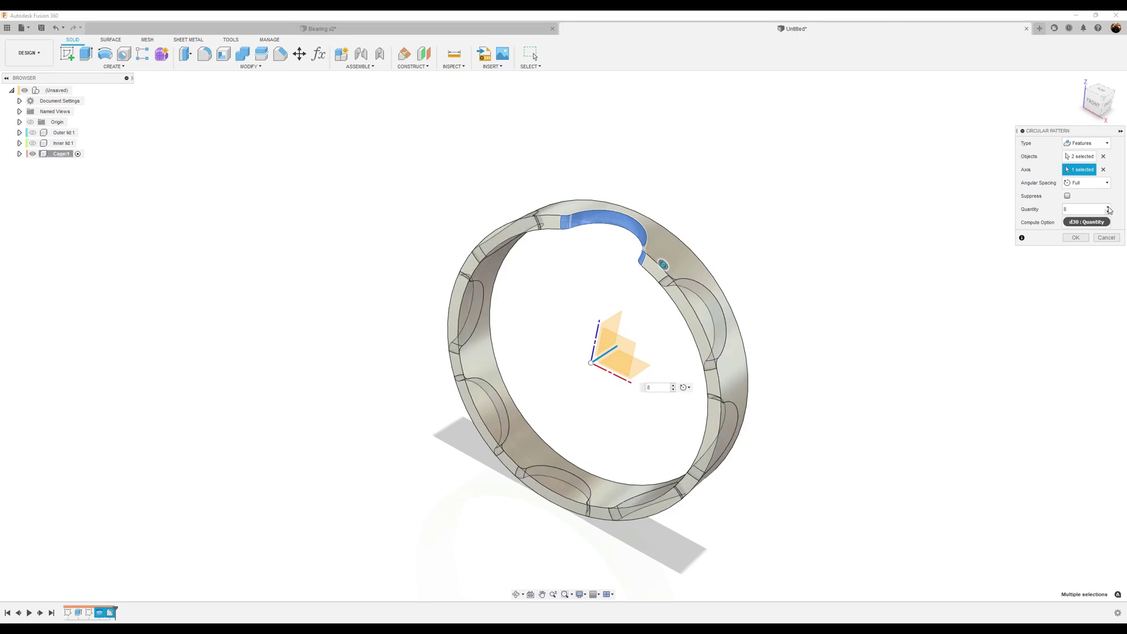
pyautogui.click(1080, 238)
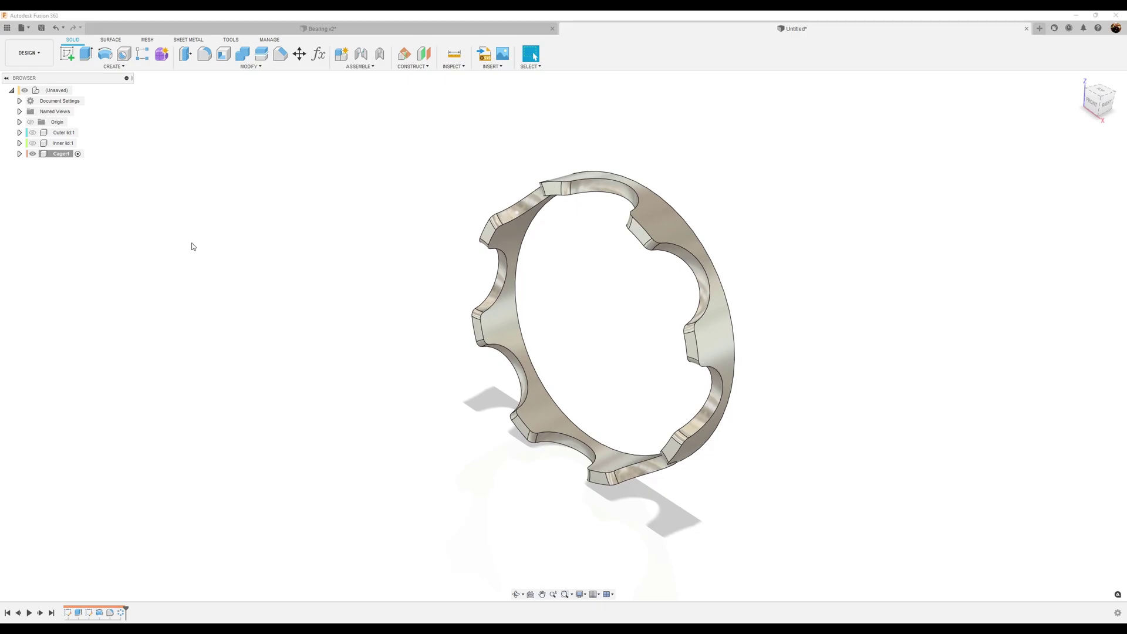
# - Shell the cage with a 1.5 mm inside thickness, removing its inner, outer and flat back ring faces
pyautogui.click(224, 55)
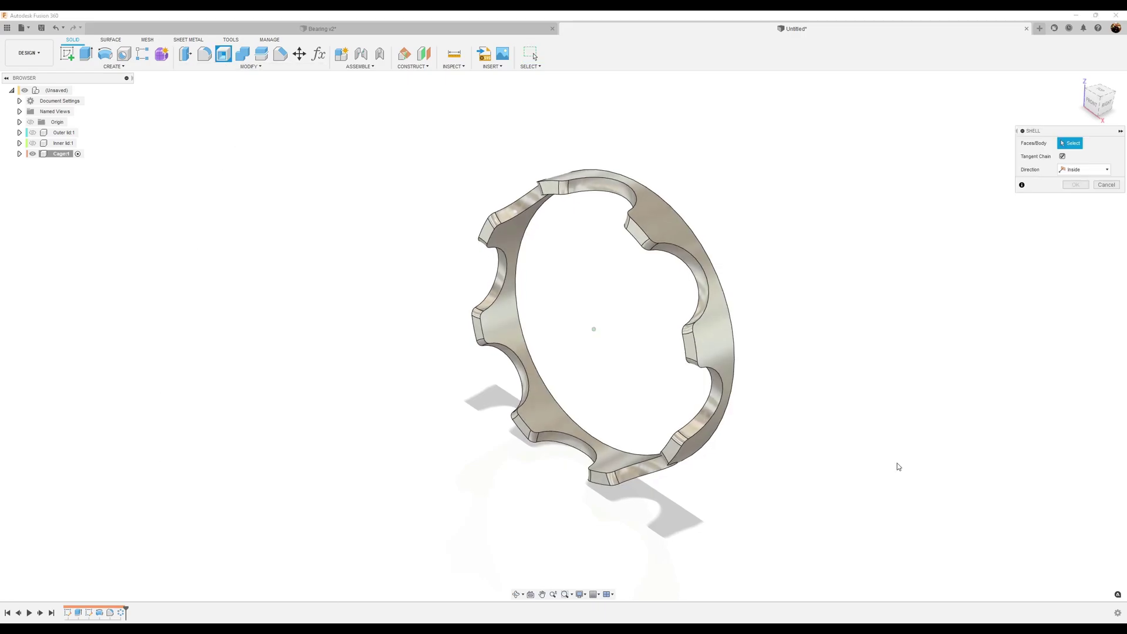
pyautogui.keyDown('shift'); pyautogui.moveTo(933, 435); pyautogui.dragTo(727, 236, button='middle'); pyautogui.keyUp('shift')
pyautogui.click(568, 260)
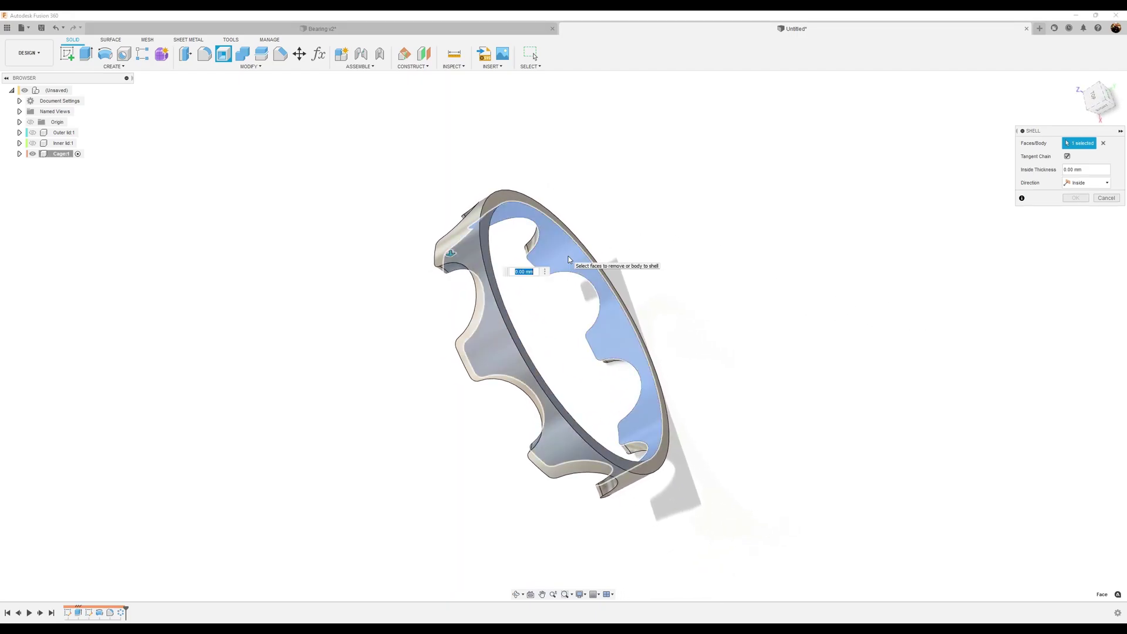
pyautogui.keyDown('shift'); pyautogui.moveTo(569, 259); pyautogui.dragTo(606, 234, button='middle'); pyautogui.keyUp('shift')
pyautogui.click(614, 228)
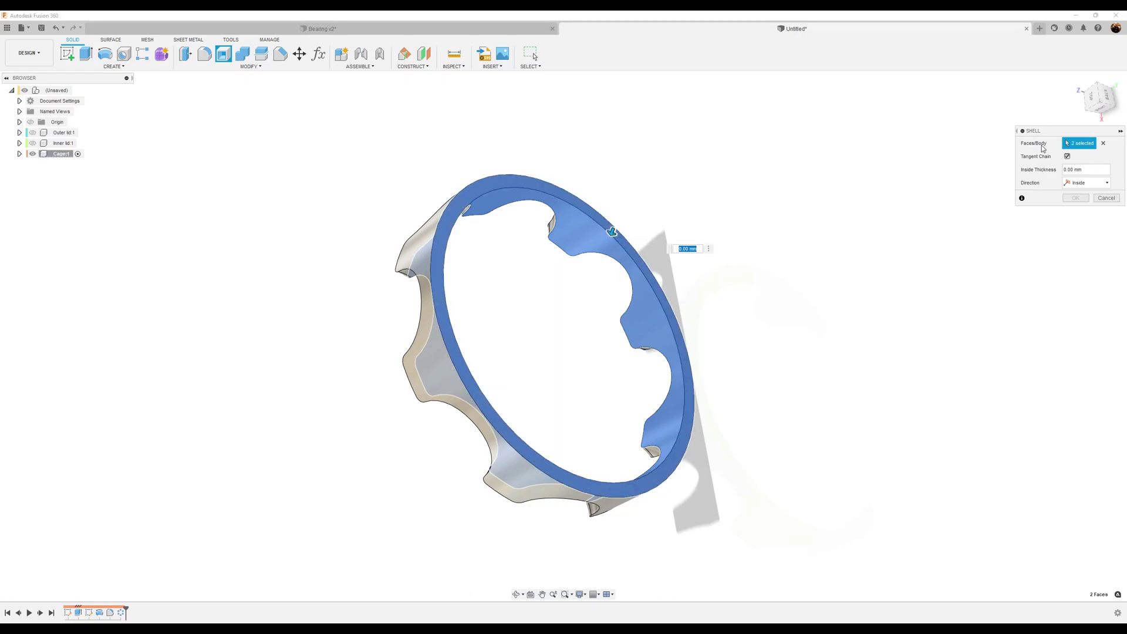
pyautogui.click(1083, 169)
pyautogui.keyDown('shift'); pyautogui.moveTo(911, 265); pyautogui.dragTo(857, 165, button='middle'); pyautogui.keyUp('shift')
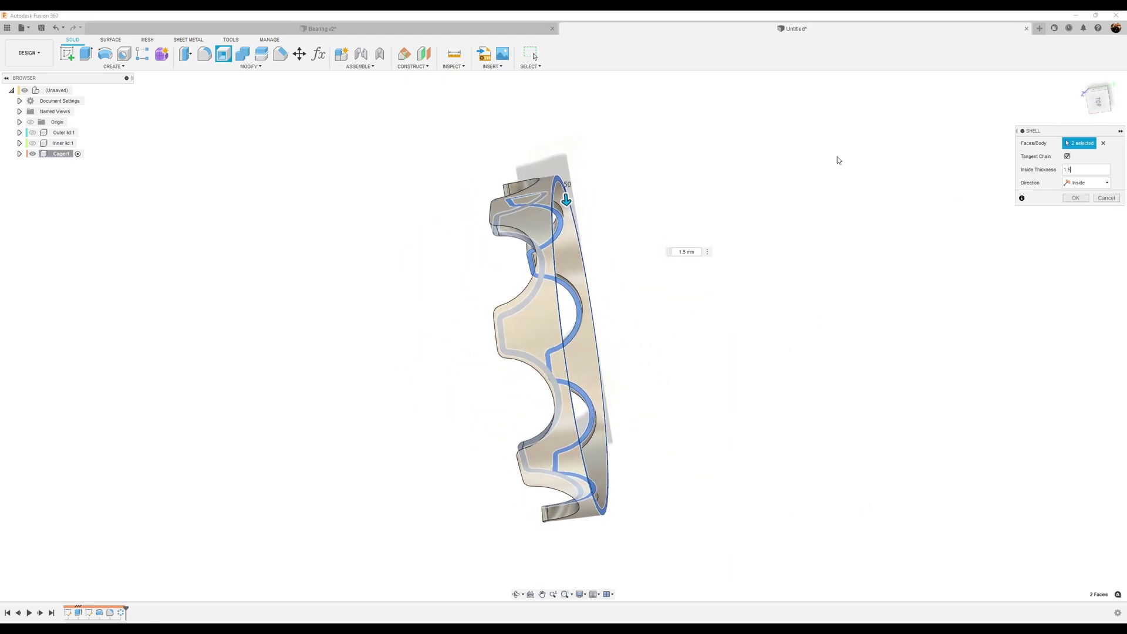
pyautogui.click(535, 226)
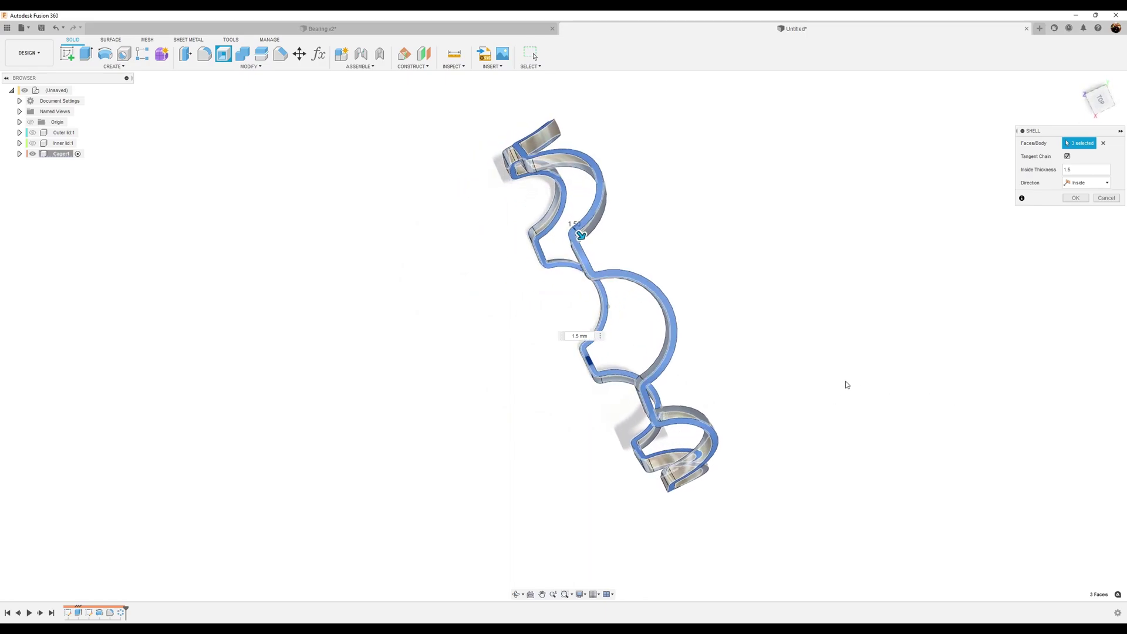
pyautogui.click(1076, 198)
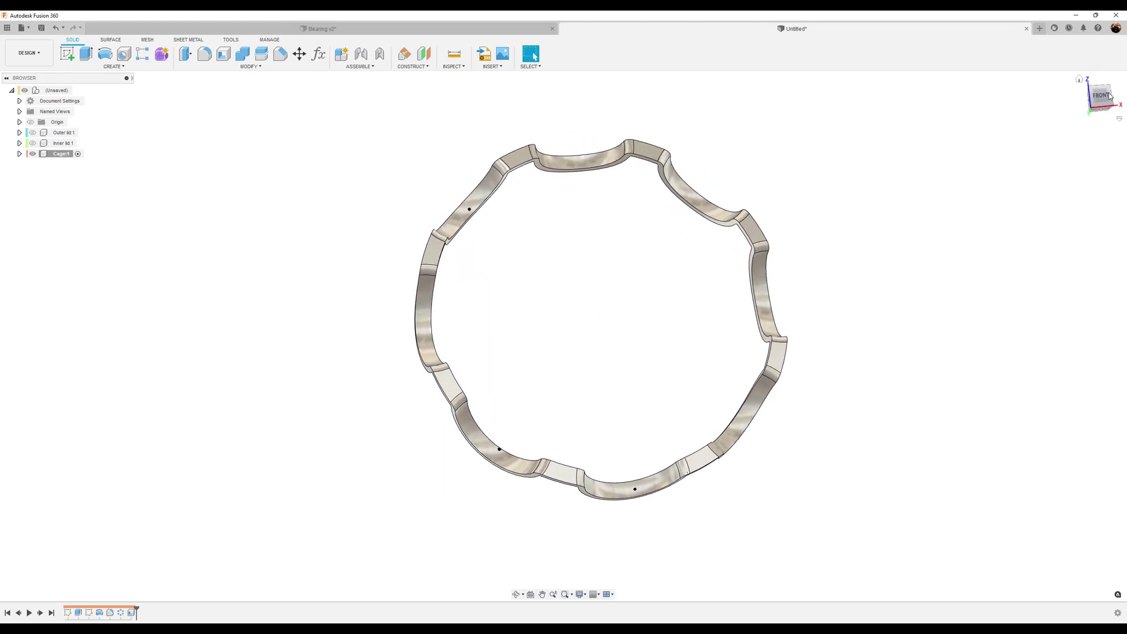
# - Start a sketch on the flat front face of the cage segment beside the uppermost pocket and show Sketch2 for reference
pyautogui.click(1106, 99)
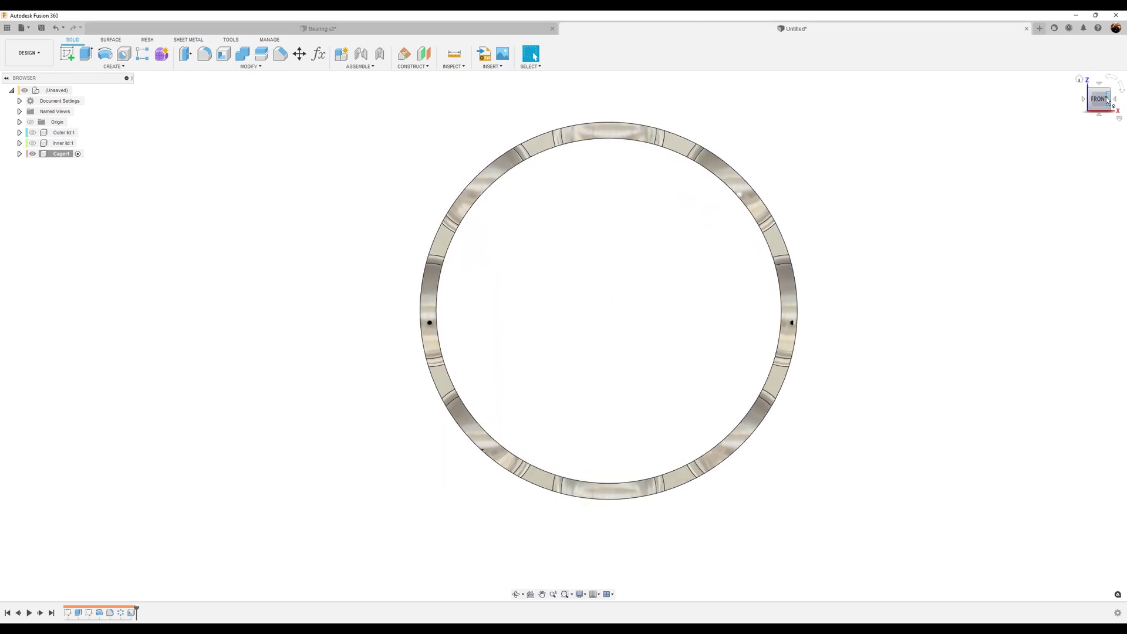
pyautogui.moveTo(963, 332); pyautogui.dragTo(871, 352, button='middle')
pyautogui.click(67, 53)
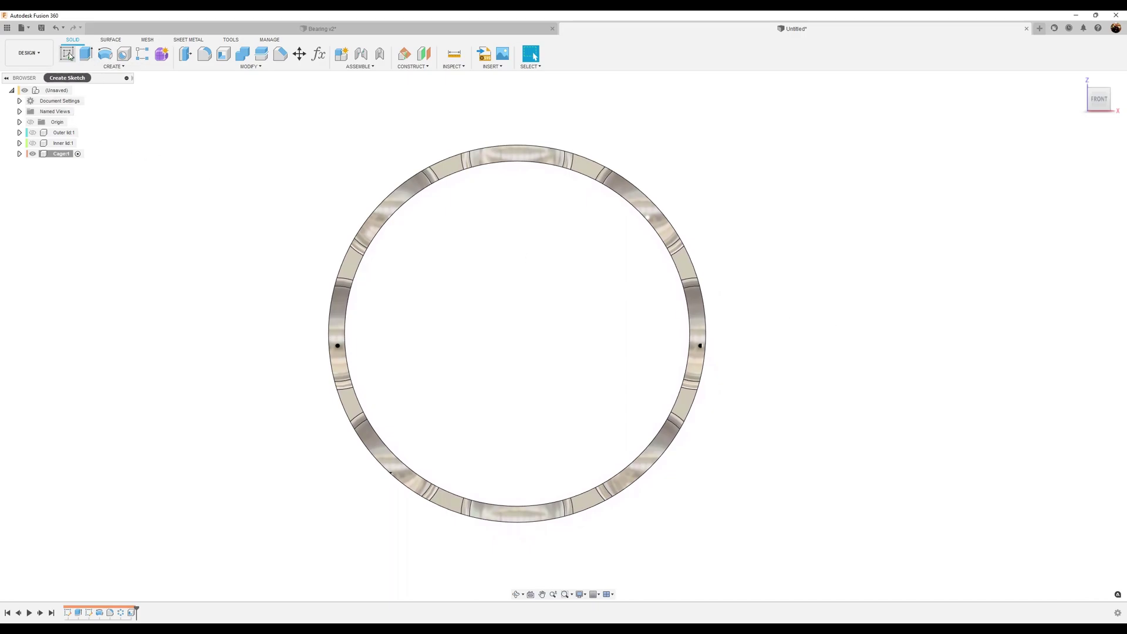
pyautogui.click(586, 169)
pyautogui.moveTo(739, 459); pyautogui.dragTo(750, 410, button='middle')
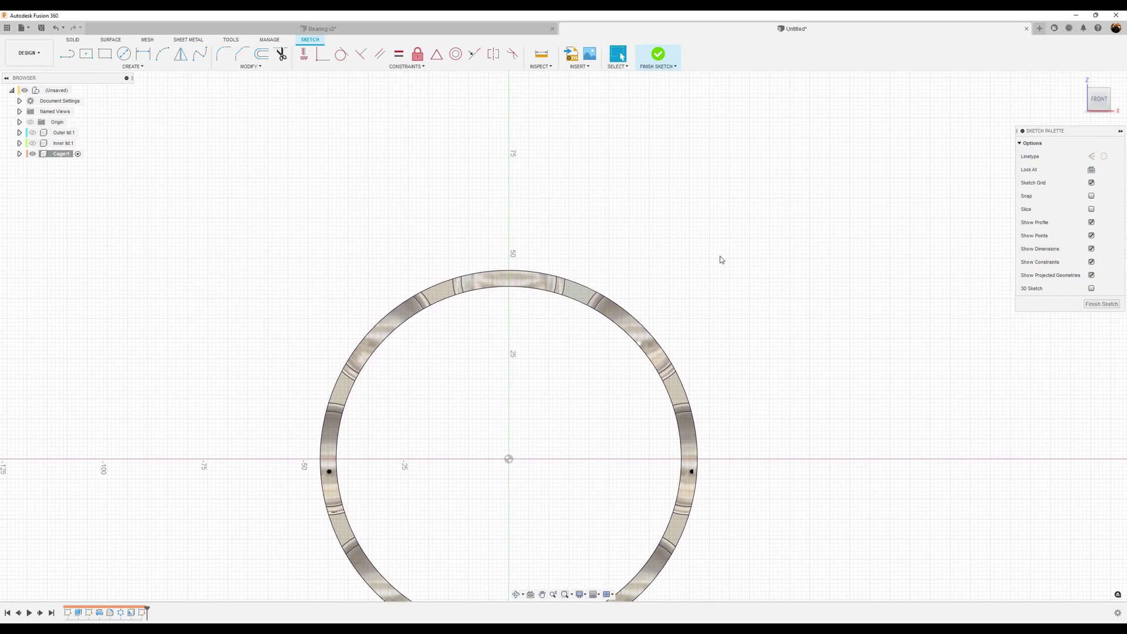
pyautogui.click(20, 155)
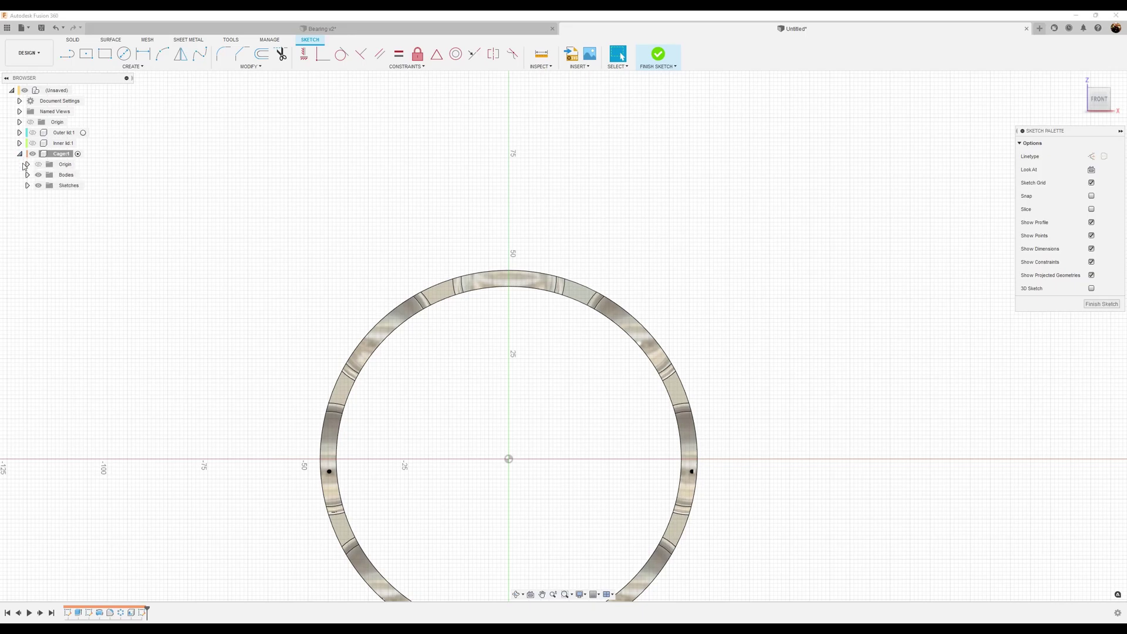
pyautogui.click(27, 186)
pyautogui.click(46, 207)
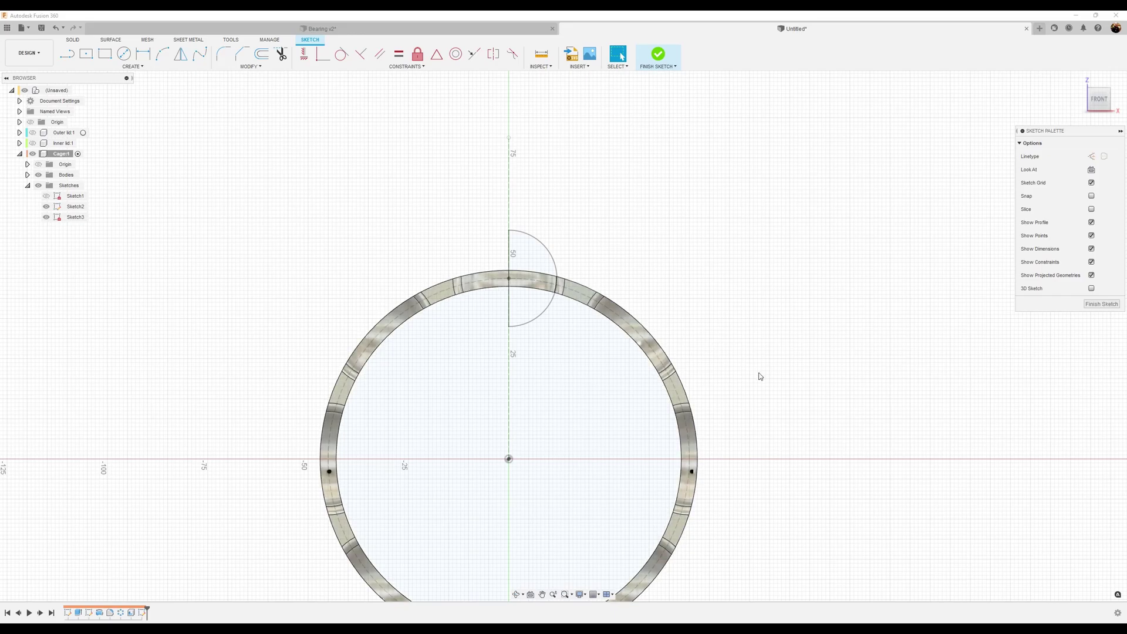
# - Draw a construction line from the origin to the 90 mm construction circle, ending on the flat segment beside the uppermost pocket
pyautogui.scroll(3, 760, 375)
pyautogui.moveTo(734, 358); pyautogui.dragTo(825, 299, button='middle')
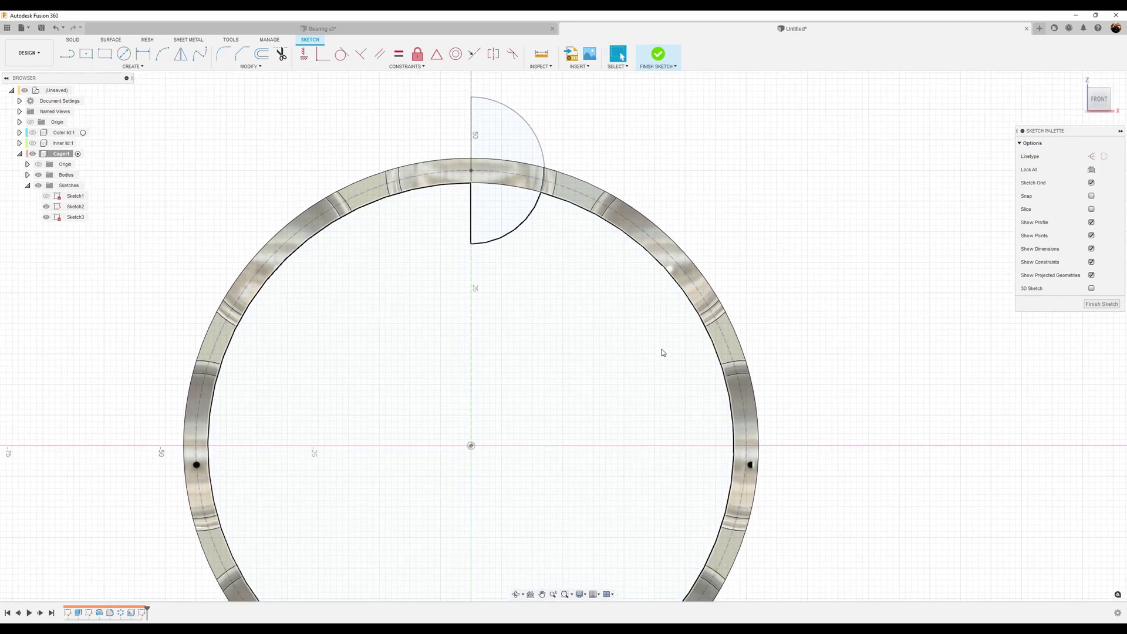
pyautogui.scroll(1, 657, 350)
pyautogui.moveTo(603, 330); pyautogui.dragTo(616, 358, button='middle')
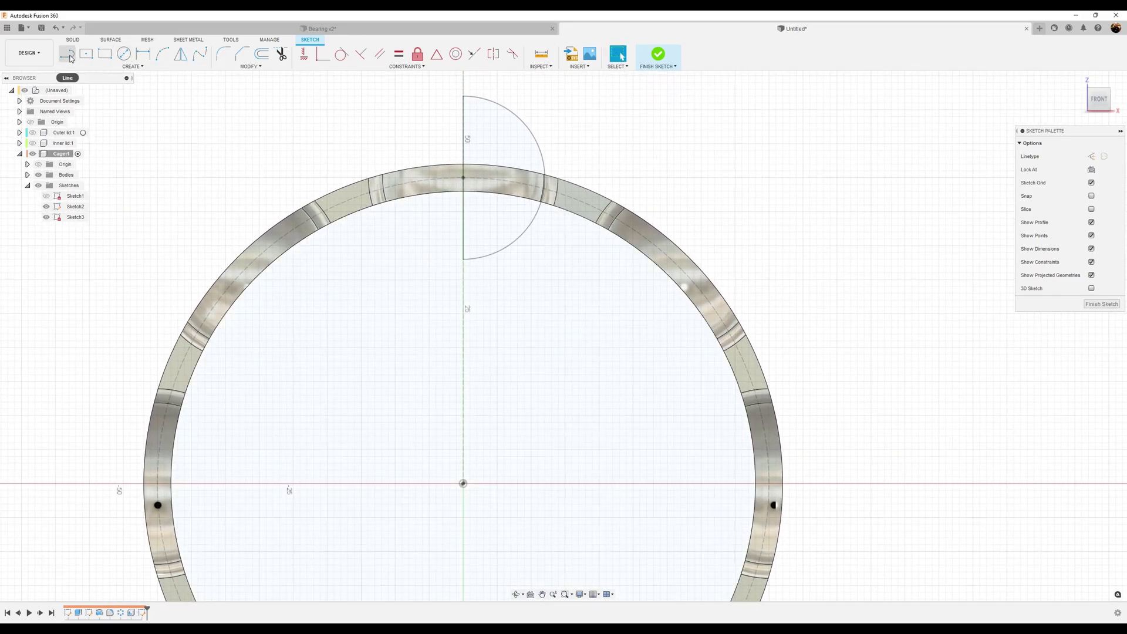
pyautogui.click(68, 54)
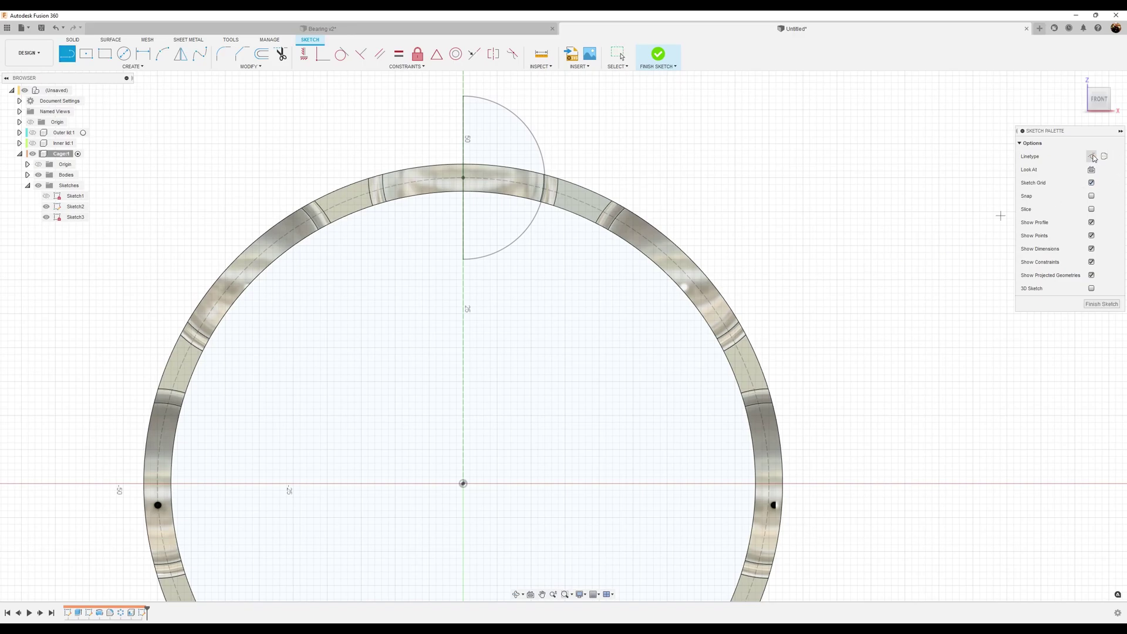
pyautogui.click(1092, 156)
pyautogui.click(463, 484)
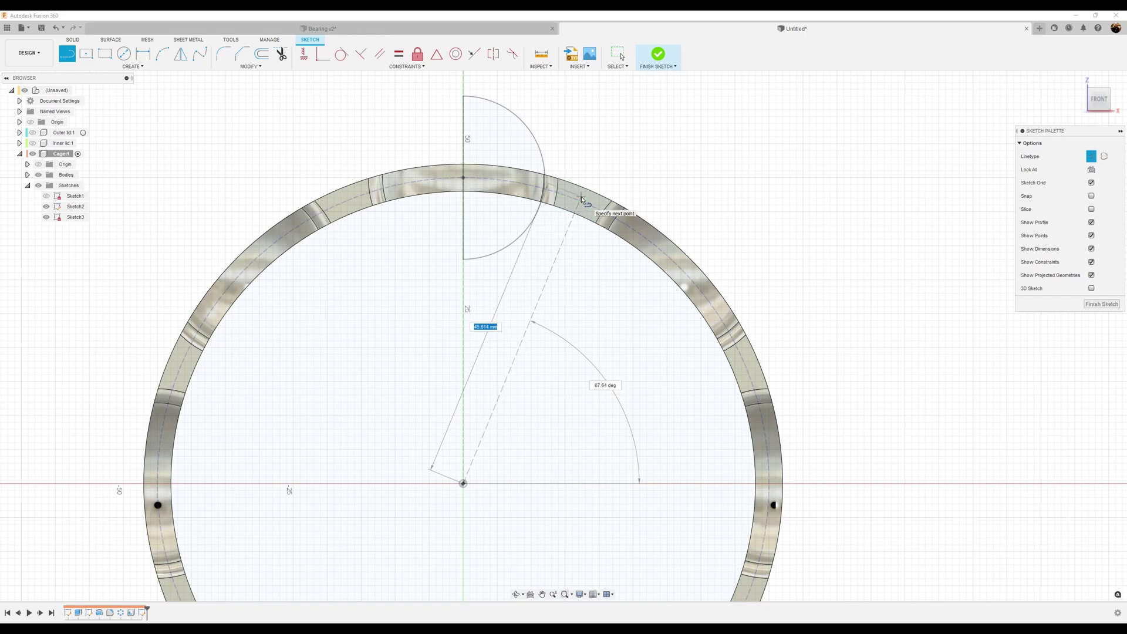
pyautogui.doubleClick(582, 204)
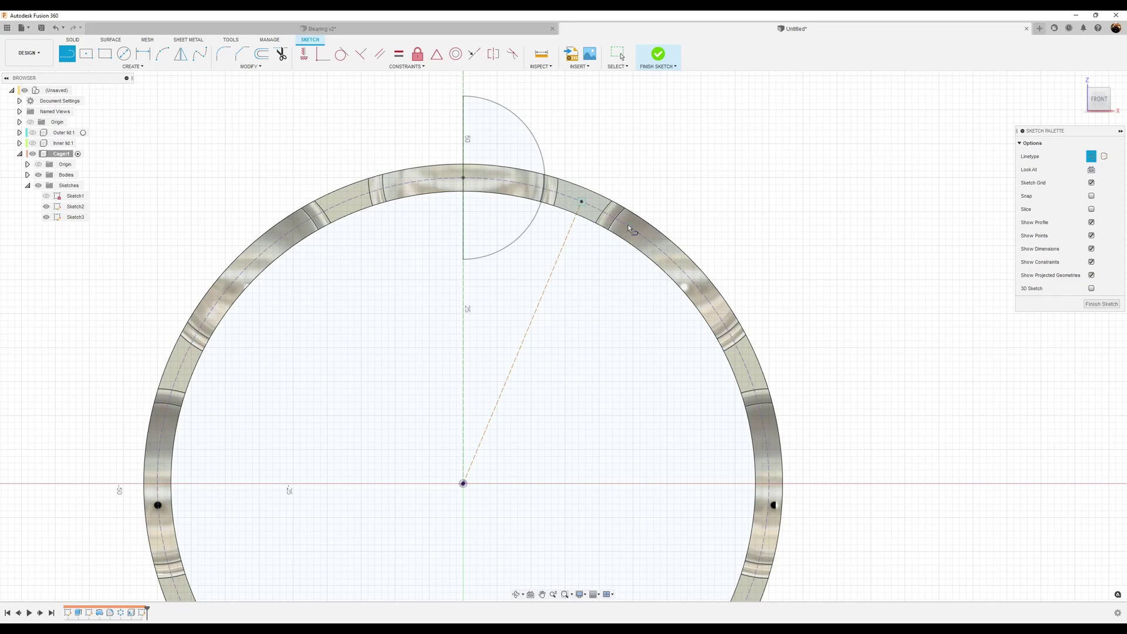
pyautogui.scroll(2, 602, 443)
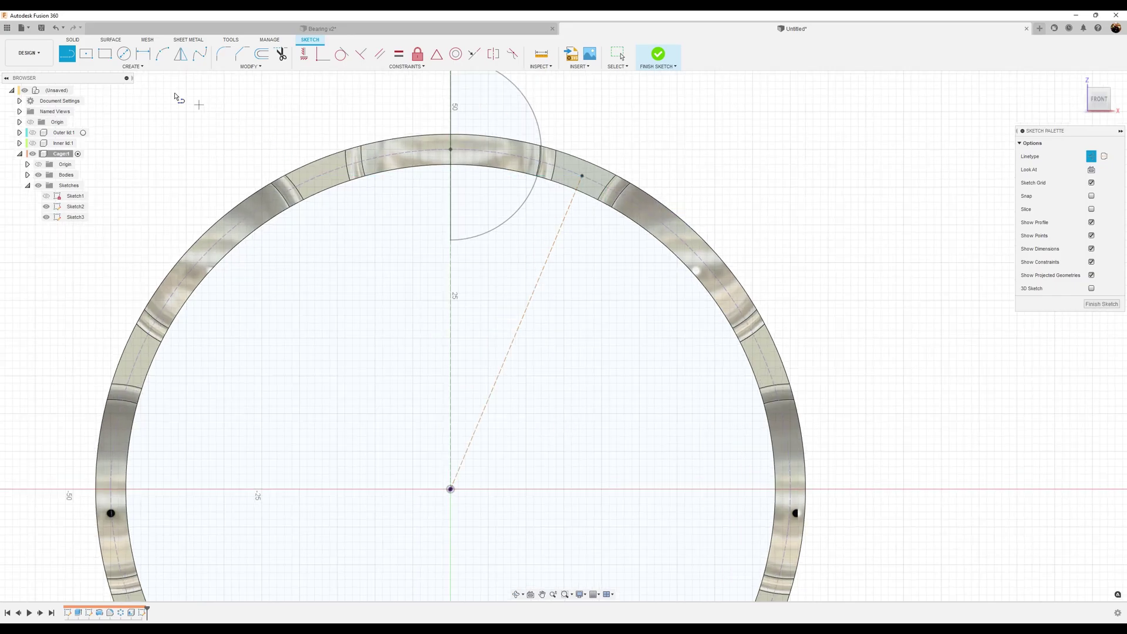
# - Dimension the angle between the vertical construction line and the new construction line as 22.5 degrees
pyautogui.click(142, 53)
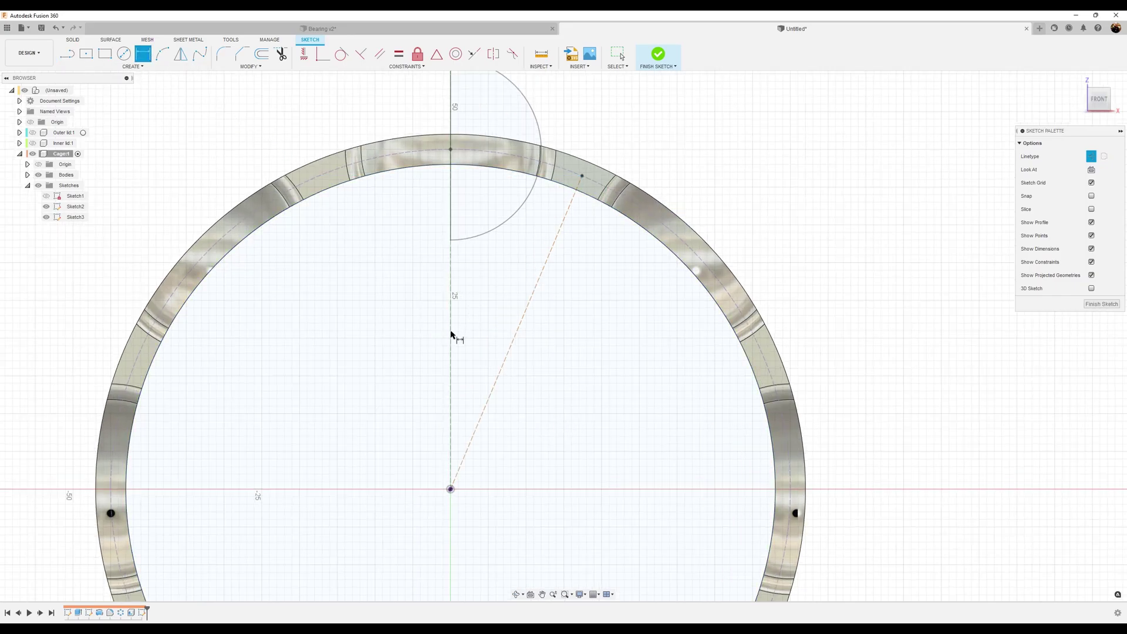
pyautogui.click(451, 335)
pyautogui.click(508, 357)
pyautogui.click(486, 317)
pyautogui.write('22.5')
pyautogui.press('Return')
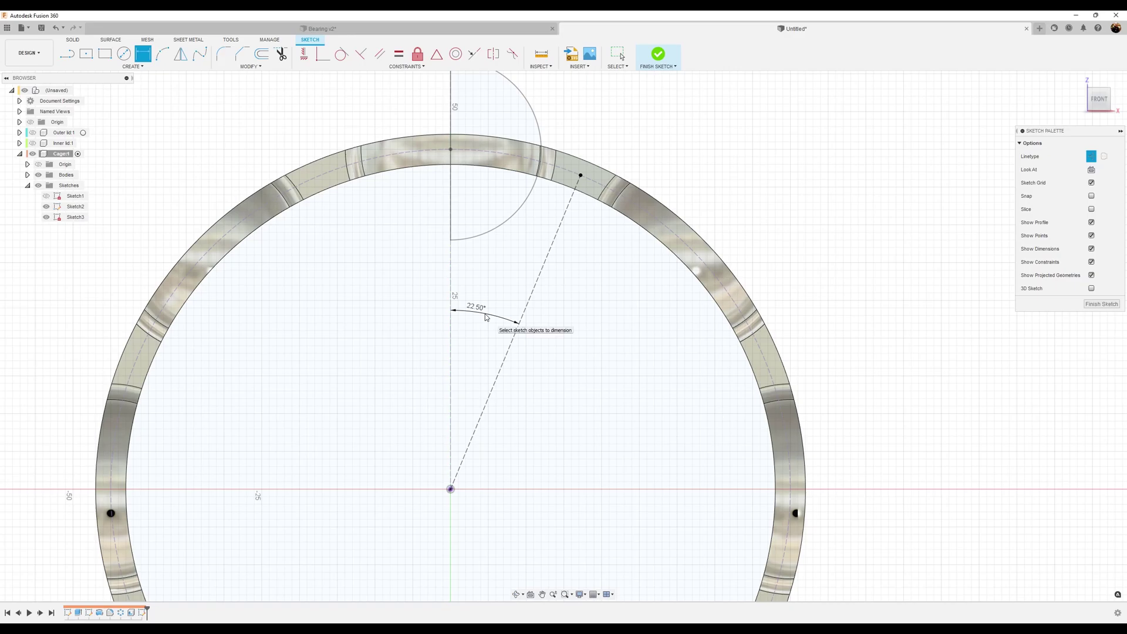
# - Hide Sketch2 of the cage component
pyautogui.scroll(-1, 754, 183)
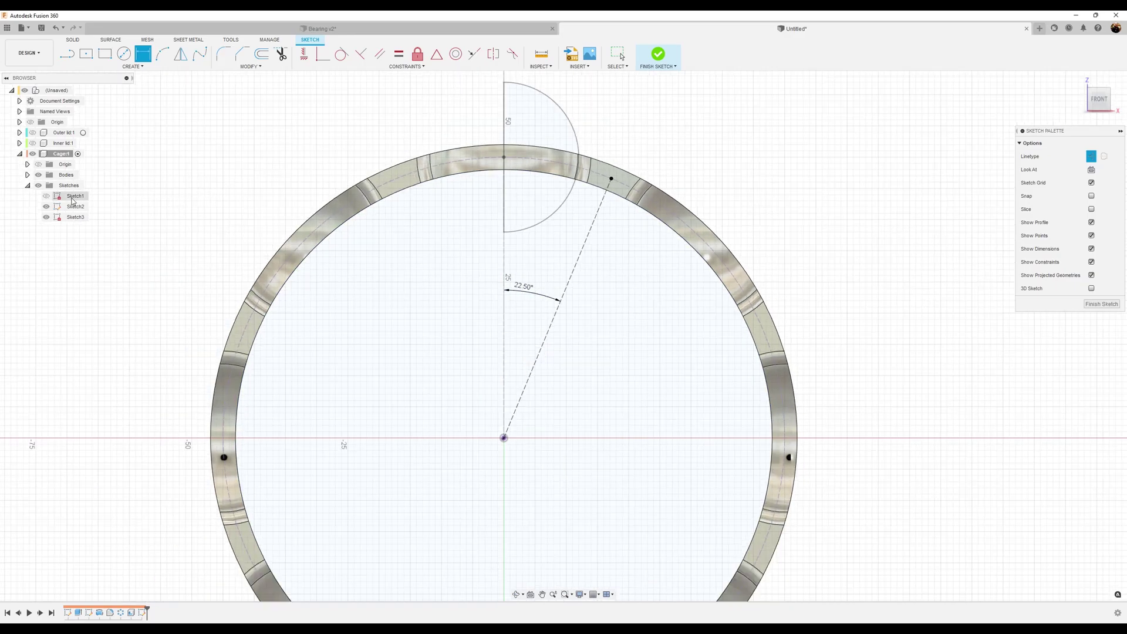
pyautogui.click(45, 207)
pyautogui.moveTo(777, 181); pyautogui.dragTo(750, 258, button='middle')
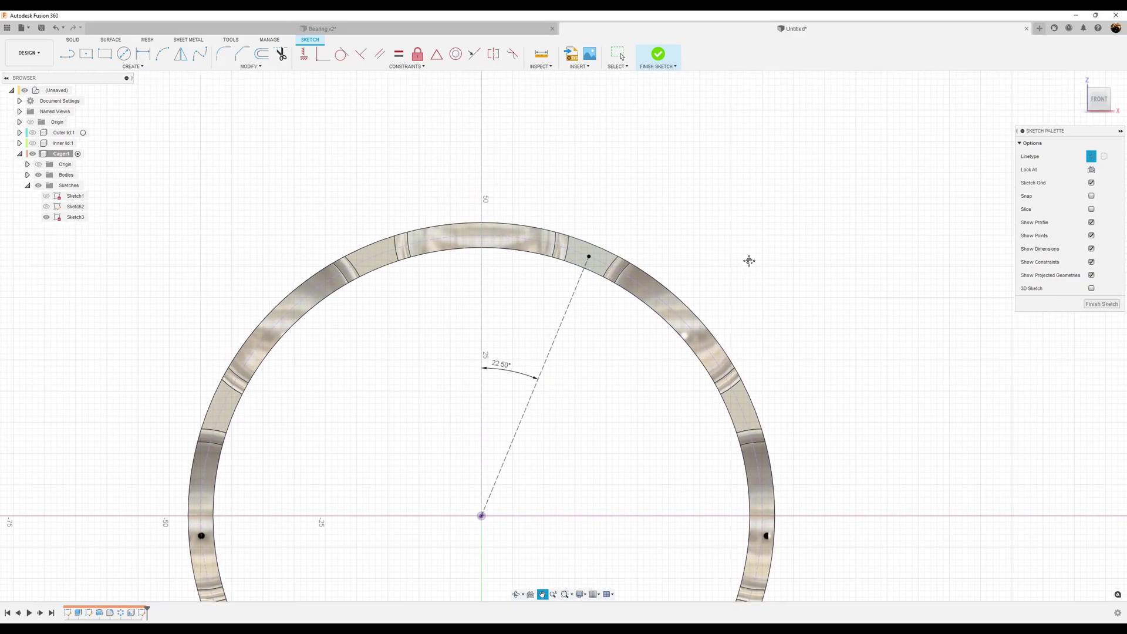
pyautogui.scroll(4, 684, 234)
pyautogui.moveTo(667, 226); pyautogui.dragTo(737, 167, button='middle')
pyautogui.click(124, 53)
pyautogui.click(583, 228)
pyautogui.press('Escape')
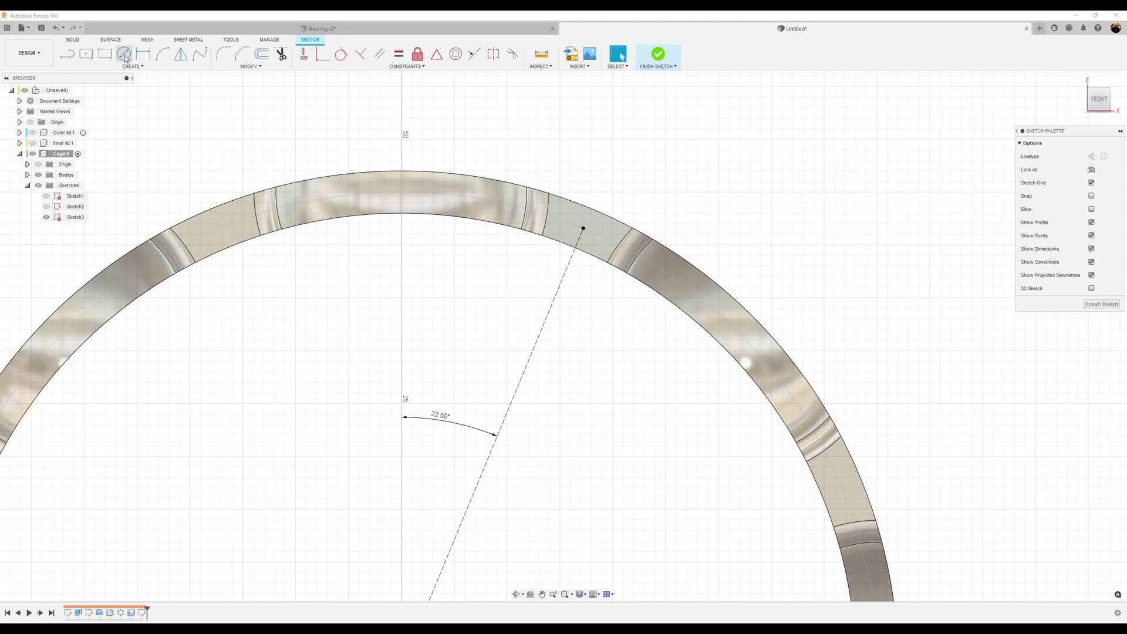
# - Draw a 2 mm diameter circle centered on the construction line's outer endpoint and finish the sketch
pyautogui.click(124, 54)
pyautogui.click(583, 229)
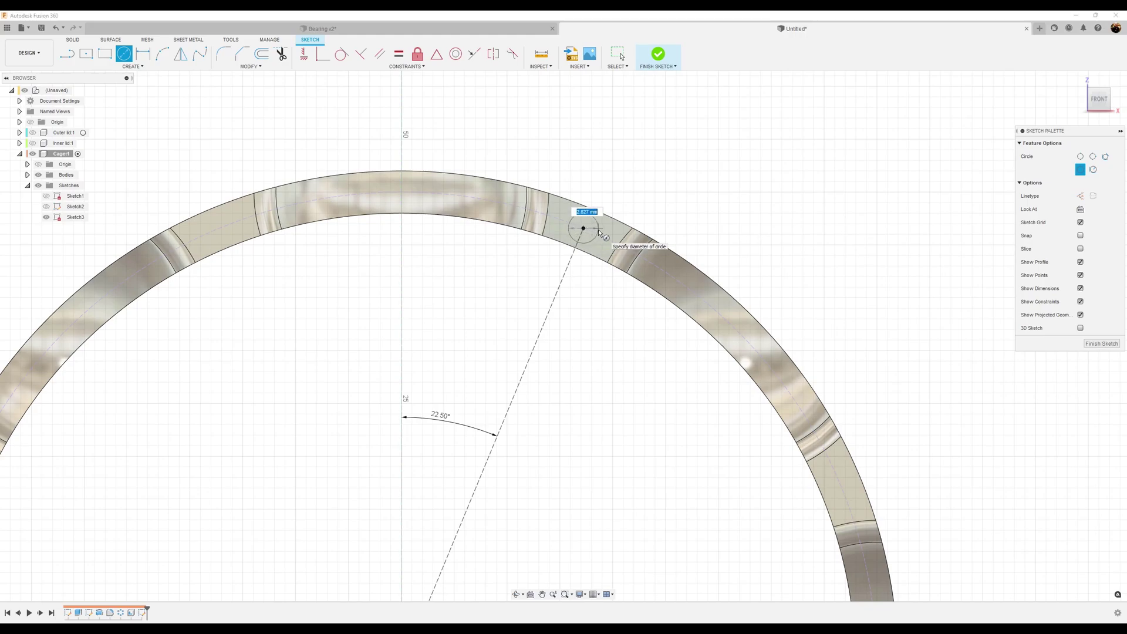
pyautogui.write('2.5')
pyautogui.press('Return')
pyautogui.press('Escape')
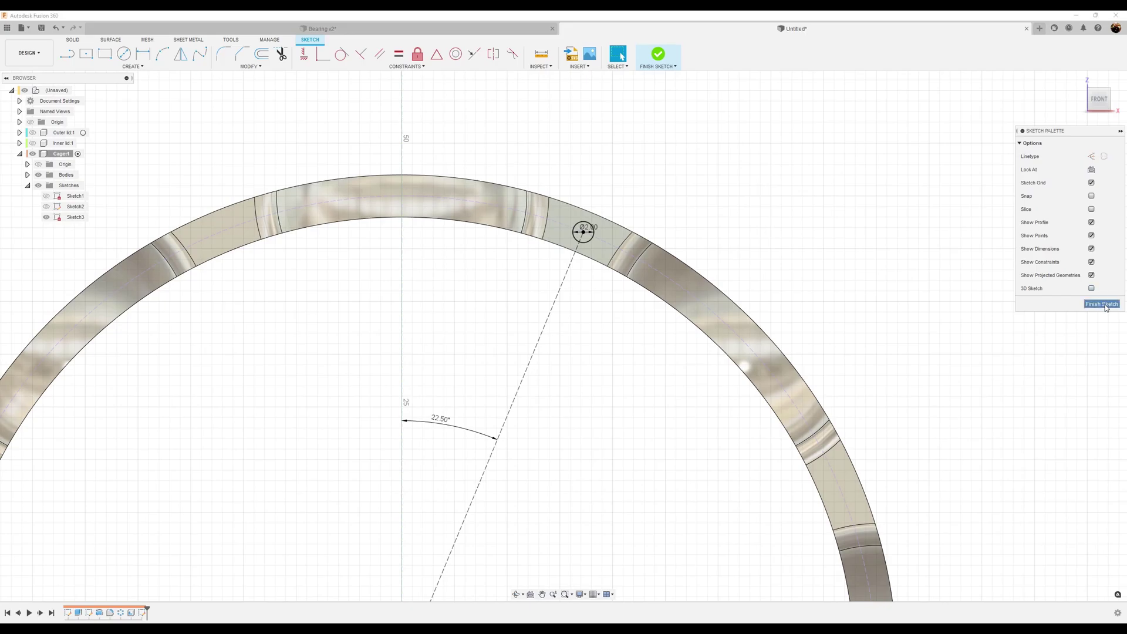
pyautogui.click(1102, 303)
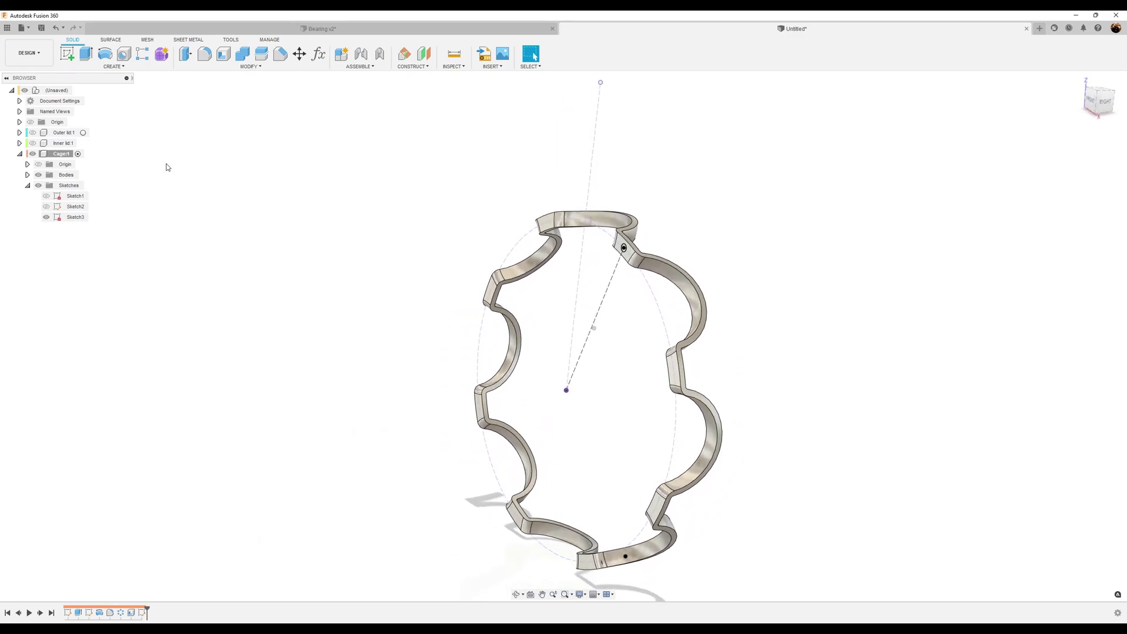
pyautogui.click(46, 217)
pyautogui.click(47, 217)
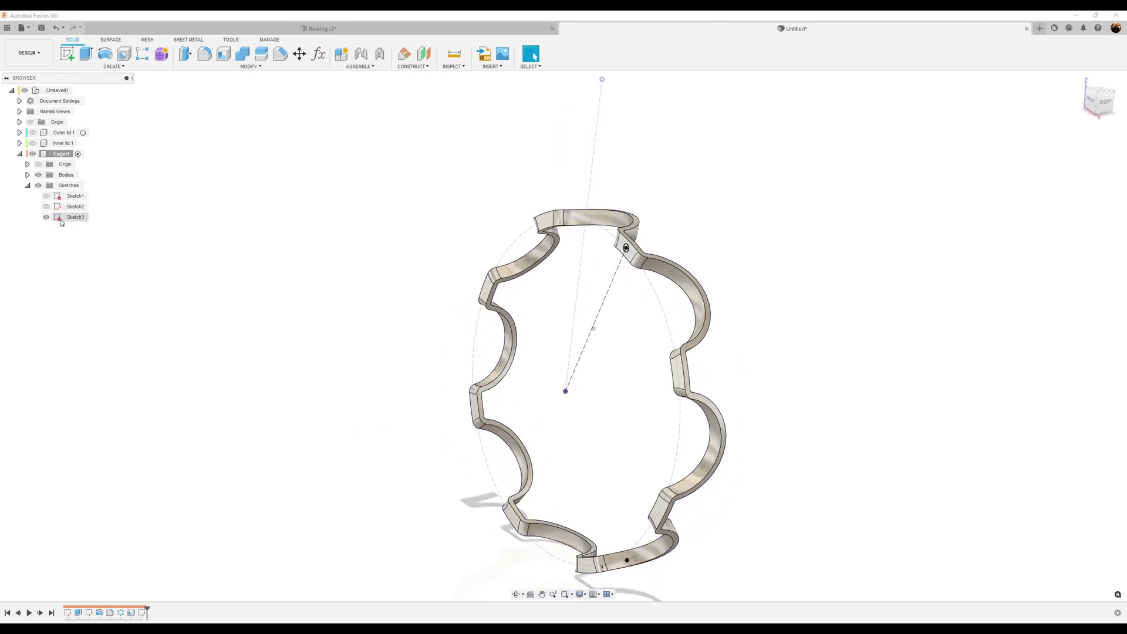
# - Extrude the small circle as a cut through the flat segment of the cage to make a rivet hole
pyautogui.click(86, 54)
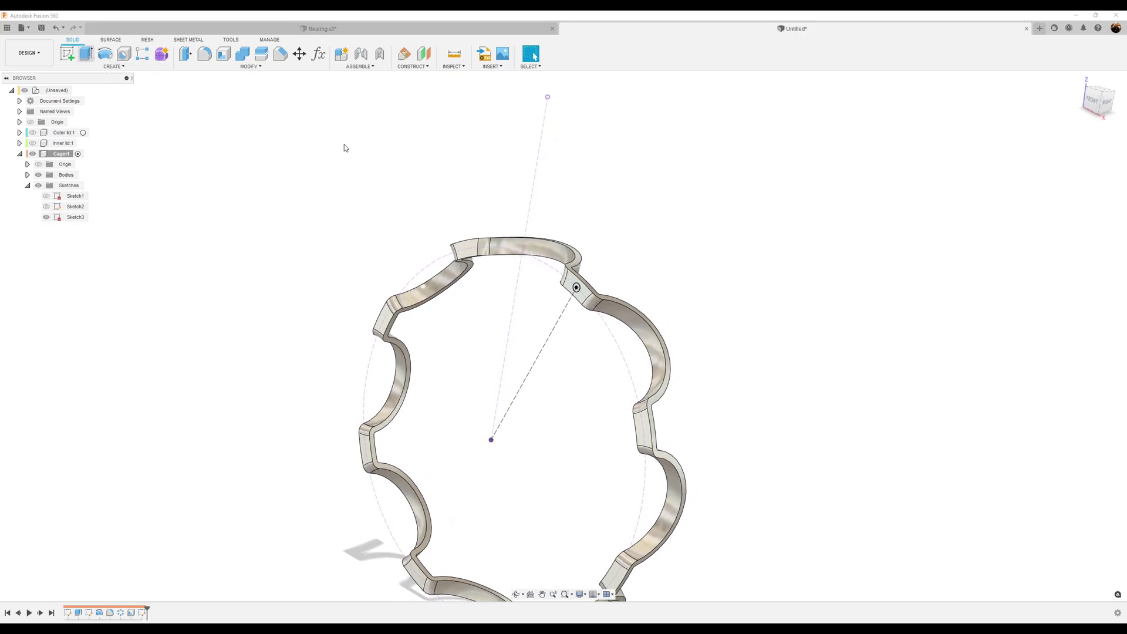
pyautogui.click(576, 288)
pyautogui.keyDown('shift'); pyautogui.moveTo(578, 290); pyautogui.dragTo(438, 353, button='middle'); pyautogui.keyUp('shift')
pyautogui.moveTo(420, 355); pyautogui.dragTo(437, 353)
pyautogui.keyDown('shift'); pyautogui.moveTo(780, 352); pyautogui.dragTo(845, 346, button='middle'); pyautogui.keyUp('shift')
pyautogui.click(1081, 272)
pyautogui.keyDown('shift'); pyautogui.moveTo(898, 417); pyautogui.dragTo(340, 381, button='middle'); pyautogui.keyUp('shift')
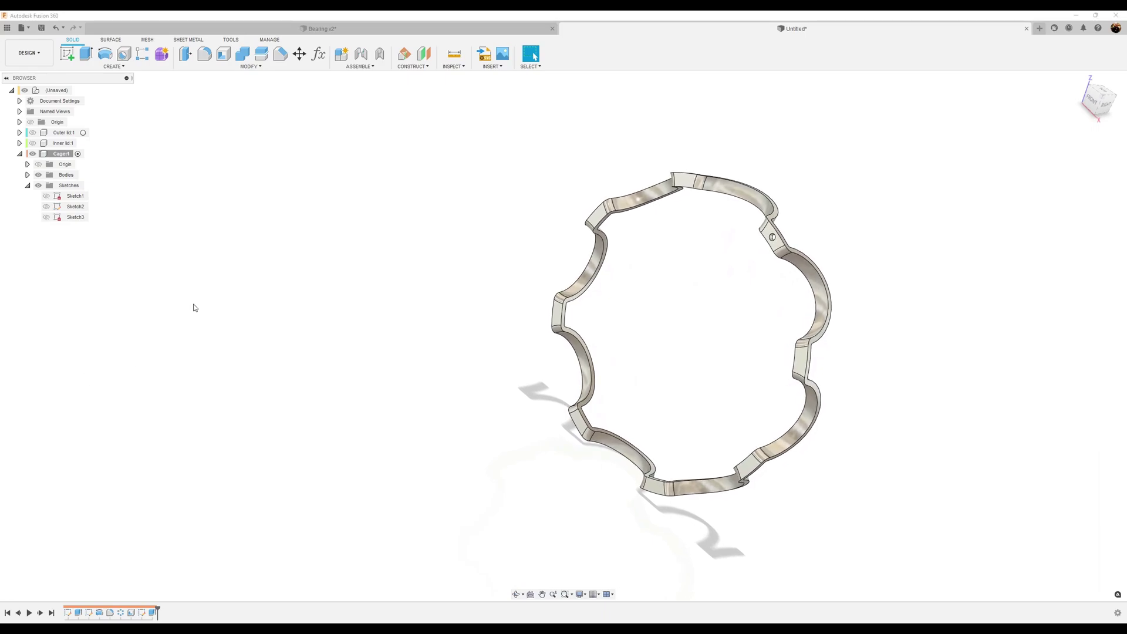
# - Circular-pattern the hole's extrude feature around the Y axis with a quantity of 8 over the full circle
pyautogui.click(119, 68)
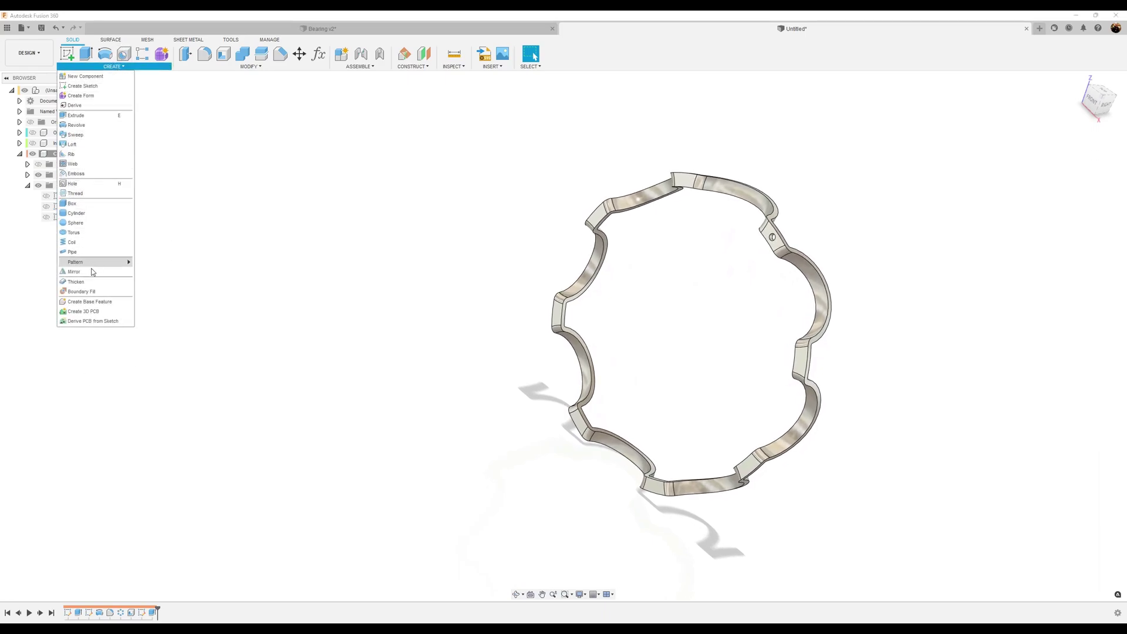
pyautogui.moveTo(117, 262)
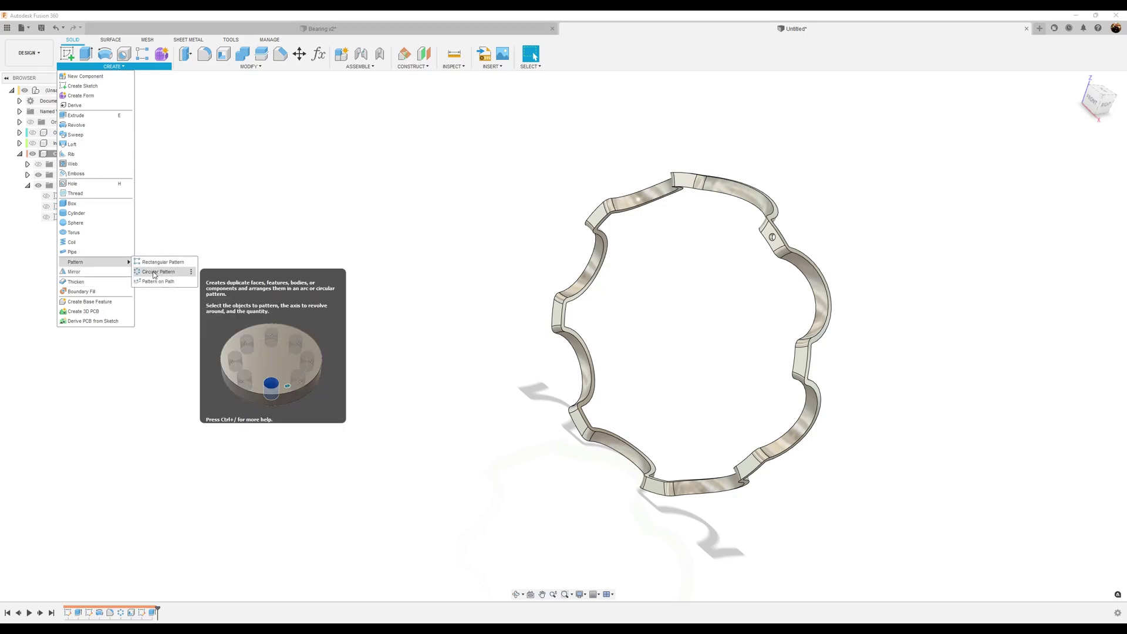
pyautogui.click(162, 271)
pyautogui.scroll(5, 869, 240)
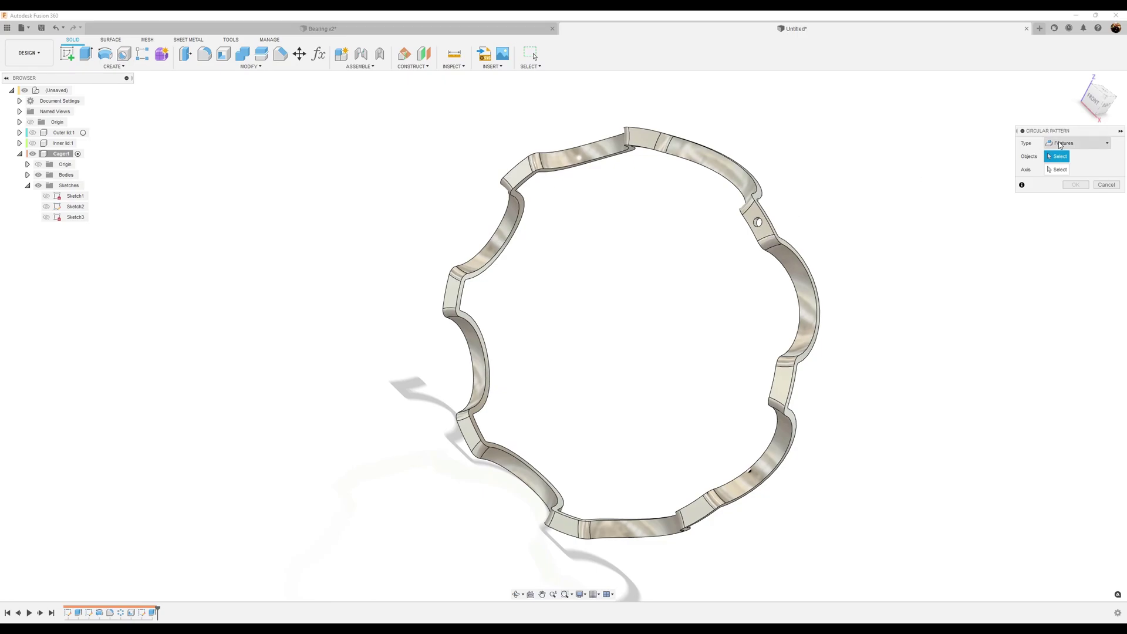
pyautogui.click(154, 613)
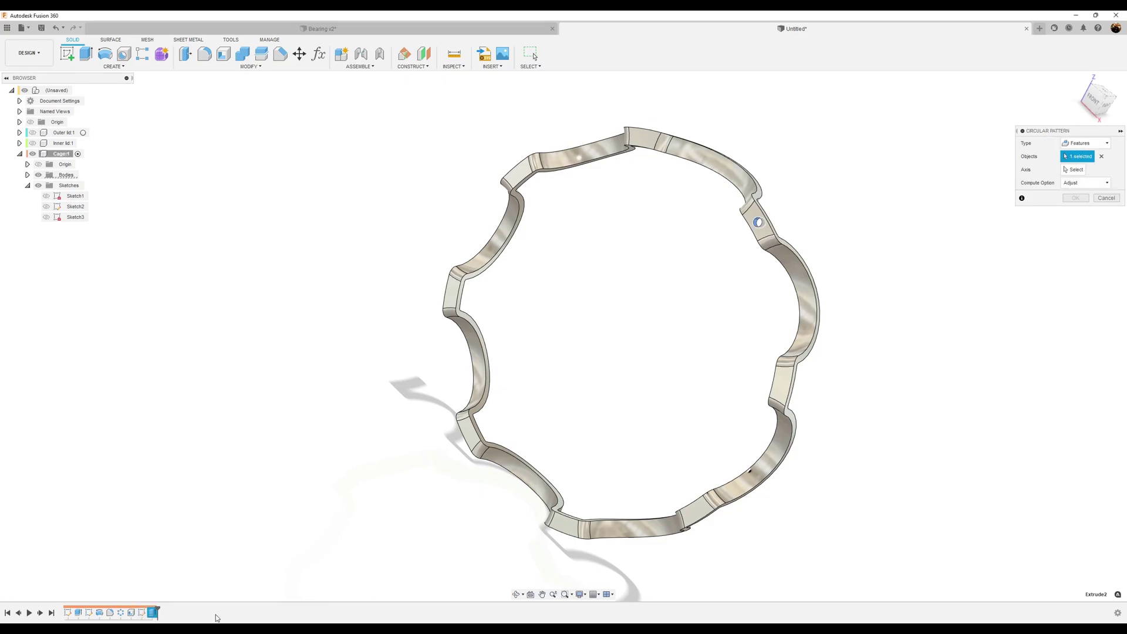
pyautogui.click(1074, 170)
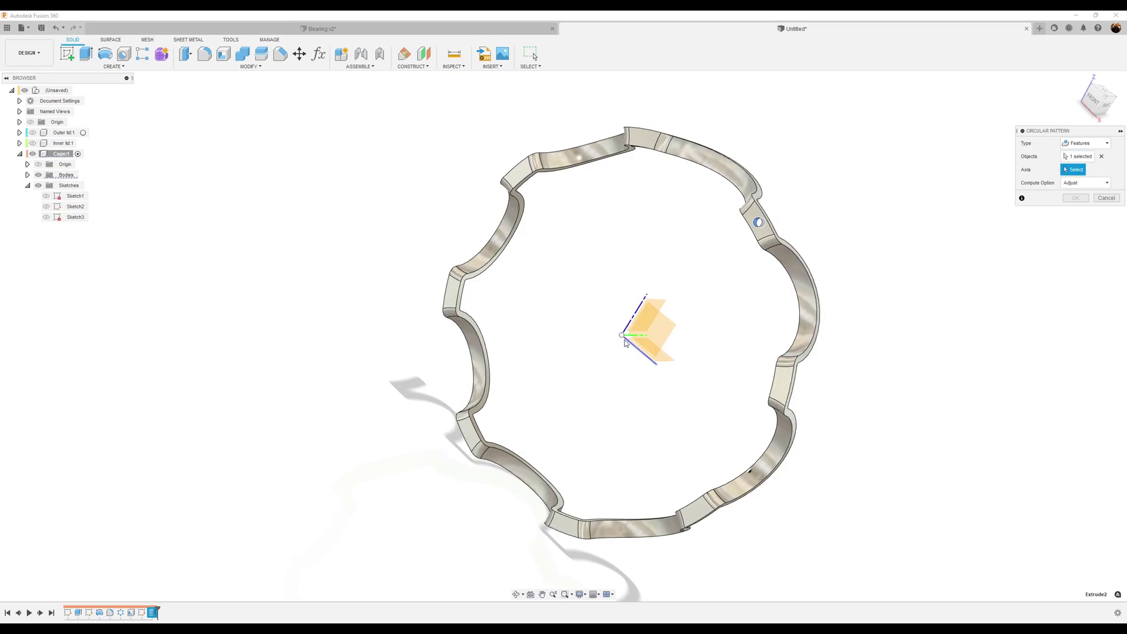
pyautogui.click(632, 339)
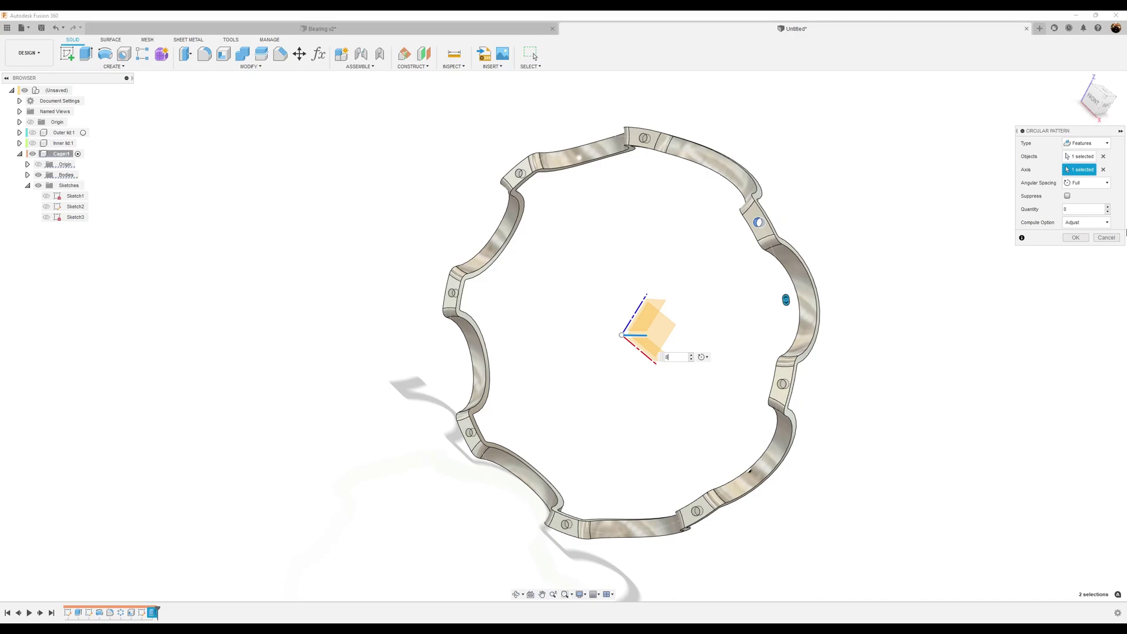
pyautogui.click(1075, 237)
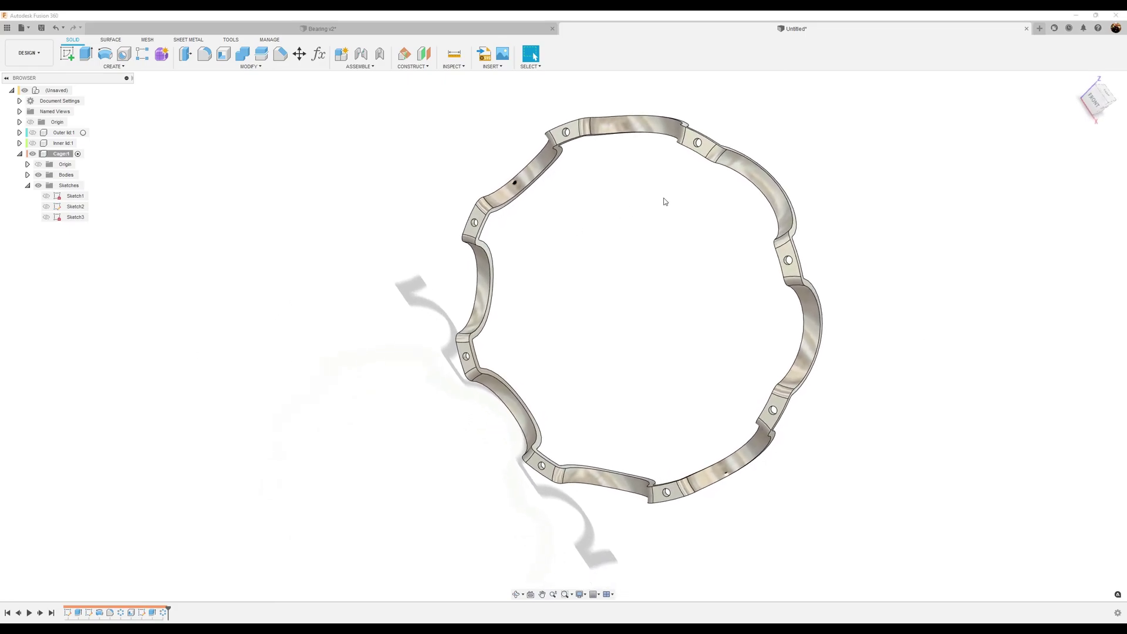
# - Mirror the cage body as a new body across the flat face of a segment between two pockets
pyautogui.click(880, 218)
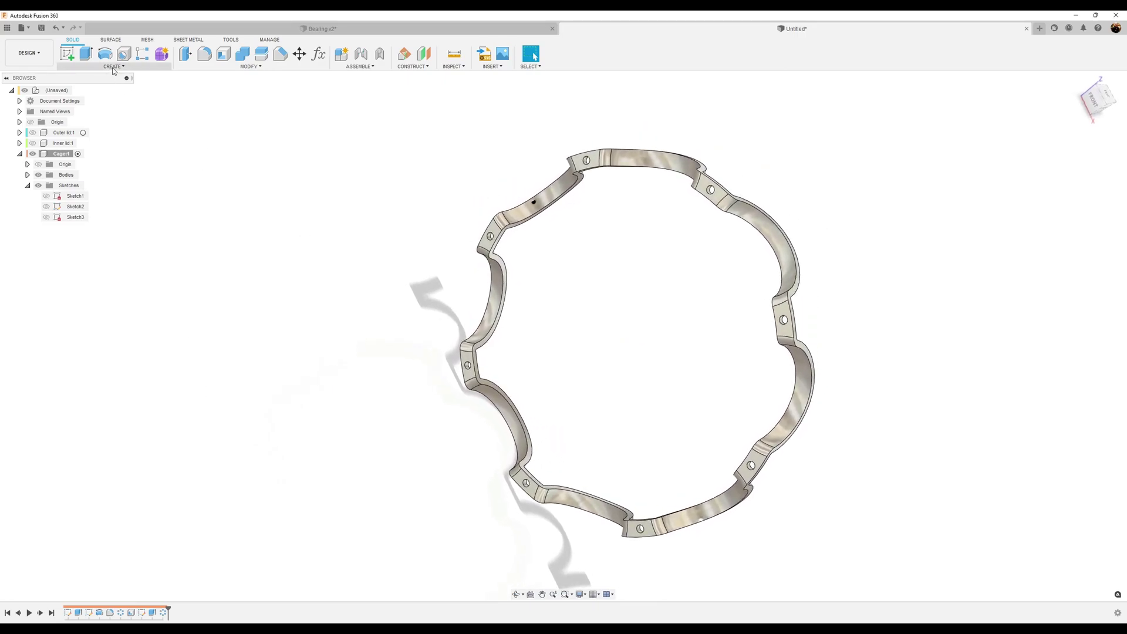
pyautogui.click(113, 66)
pyautogui.click(97, 272)
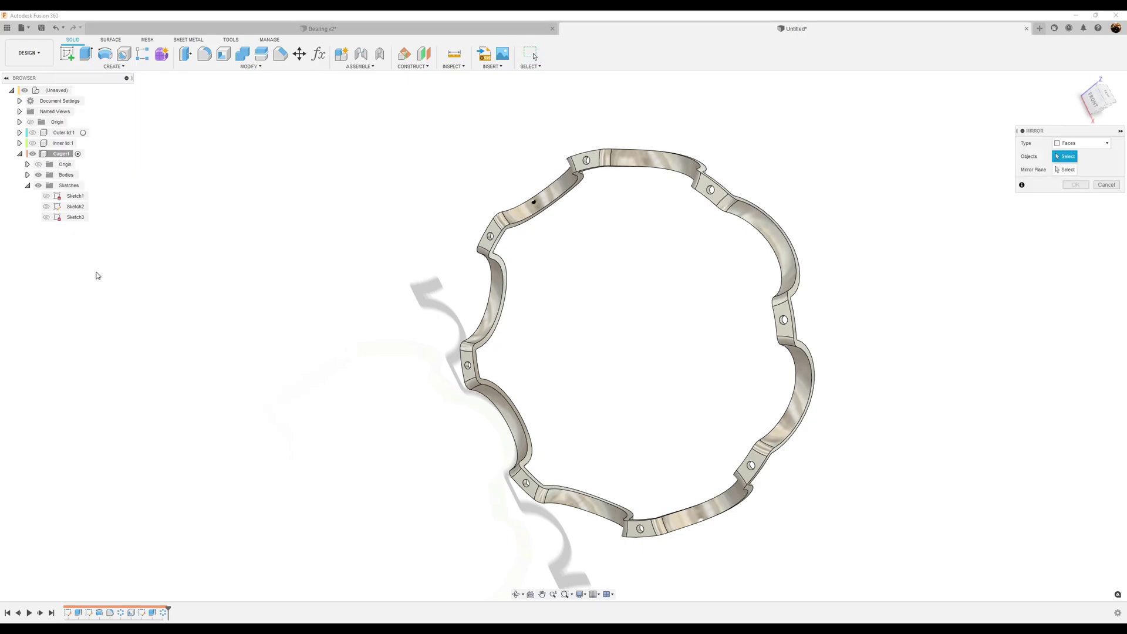
pyautogui.click(1091, 146)
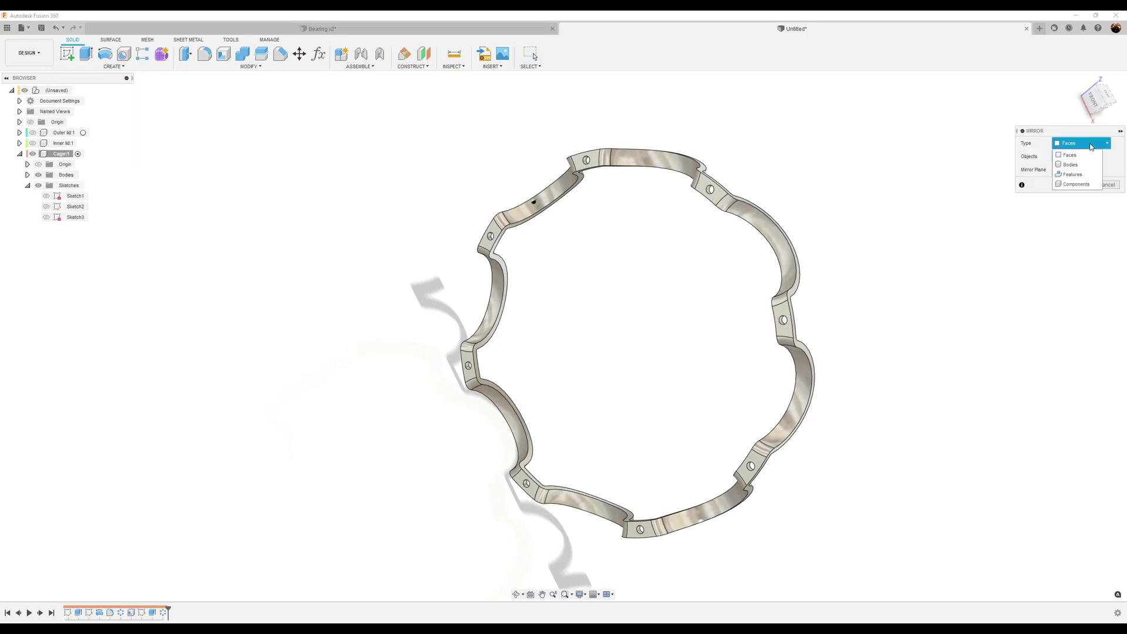
pyautogui.click(1070, 164)
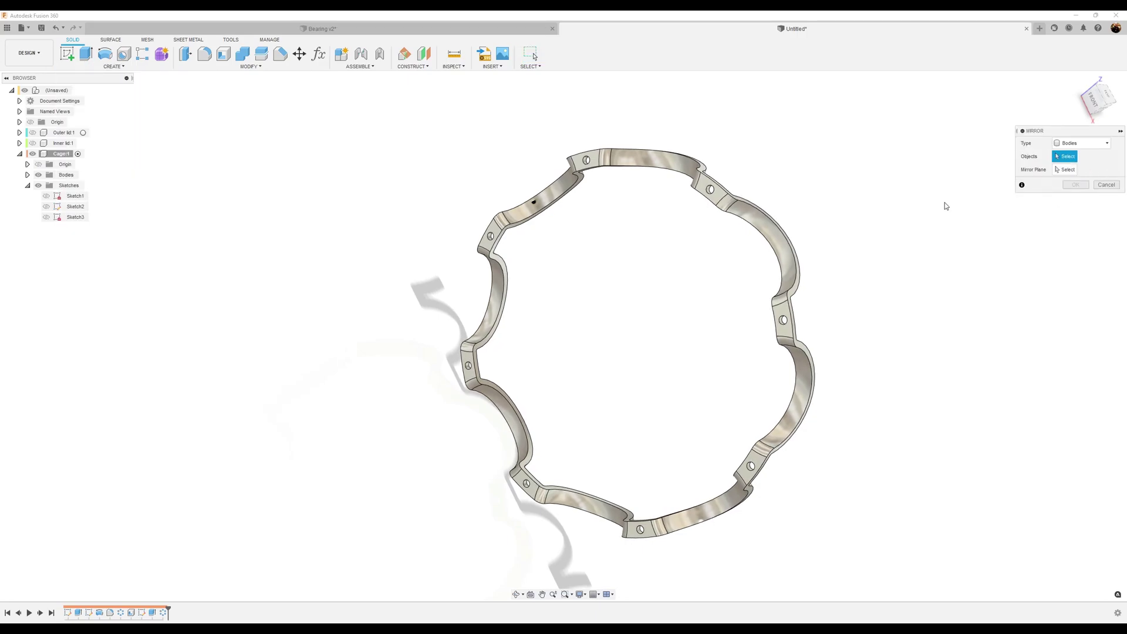
pyautogui.click(783, 240)
pyautogui.click(1068, 171)
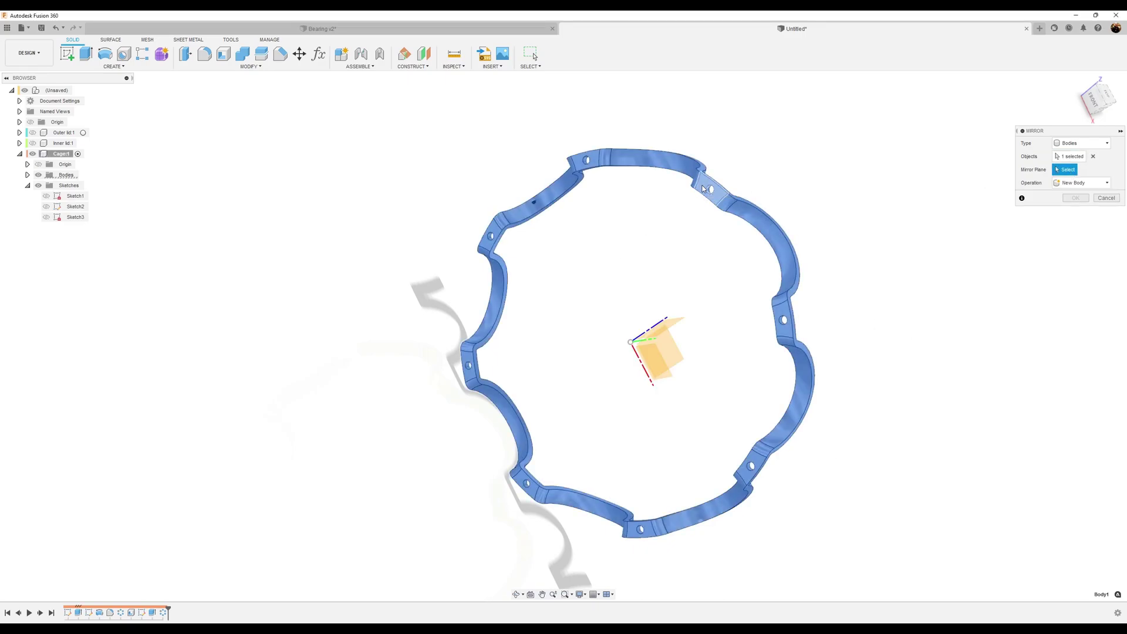
pyautogui.click(707, 191)
pyautogui.click(1076, 198)
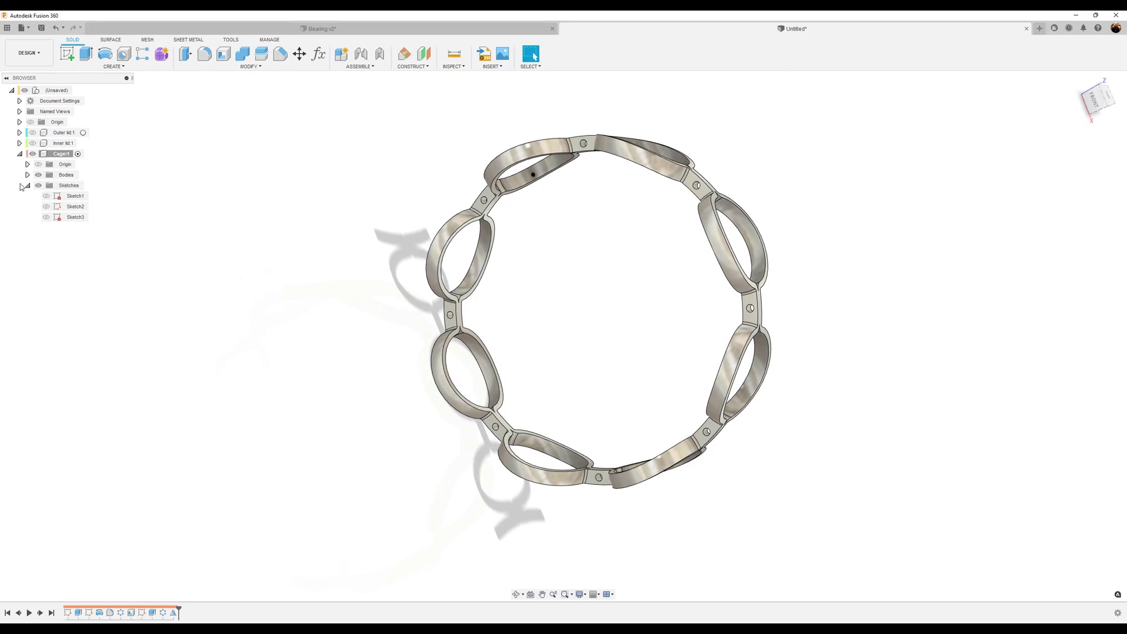
# - Create an internal component named Ball under the top-level assembly and hide the Cage component
pyautogui.click(28, 186)
pyautogui.click(20, 154)
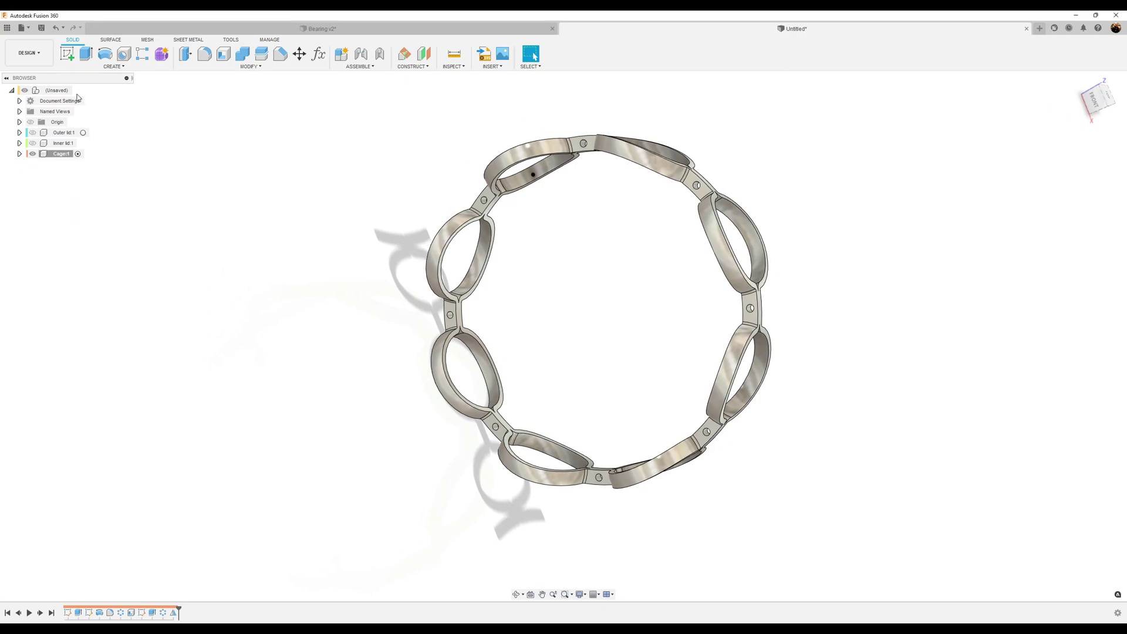
pyautogui.rightClick(57, 92)
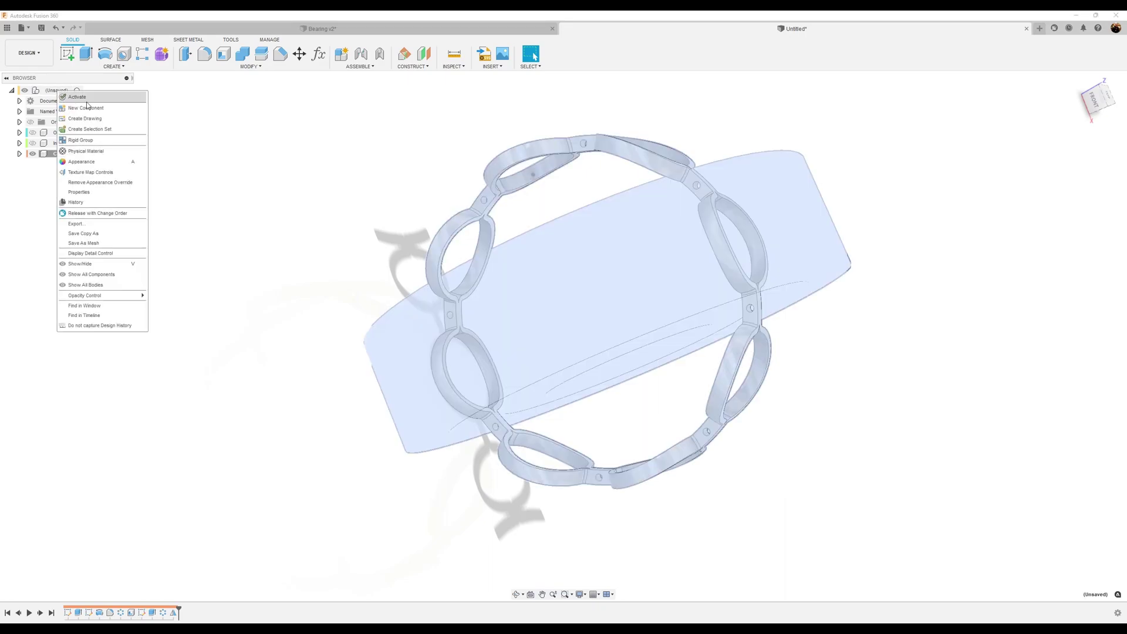
pyautogui.click(61, 105)
pyautogui.moveTo(1034, 183); pyautogui.dragTo(956, 177)
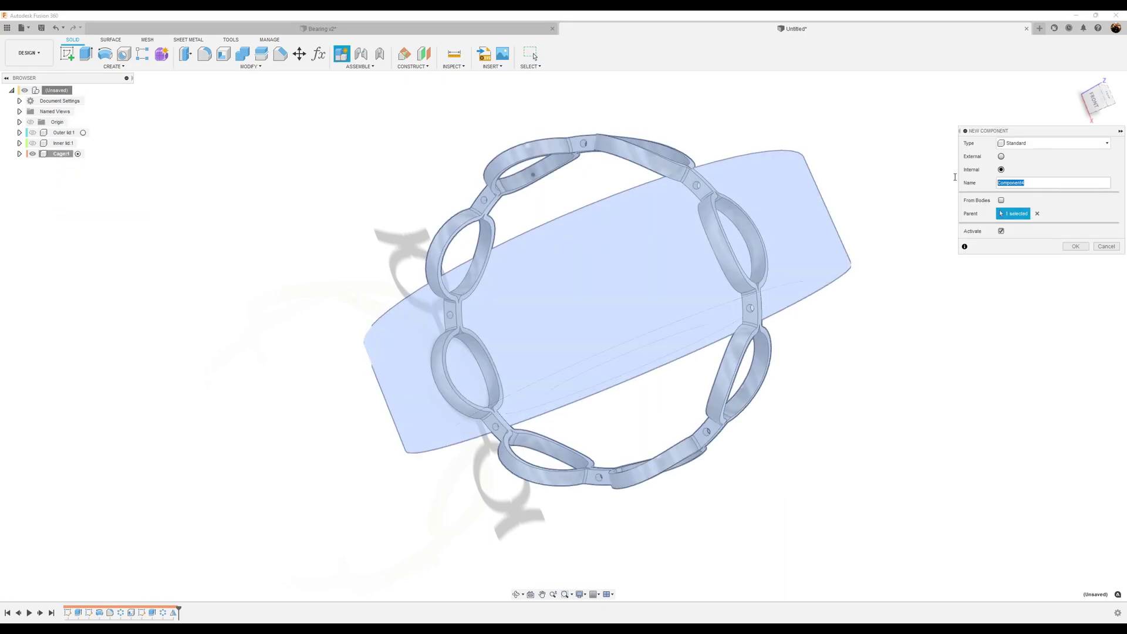
pyautogui.press('Return')
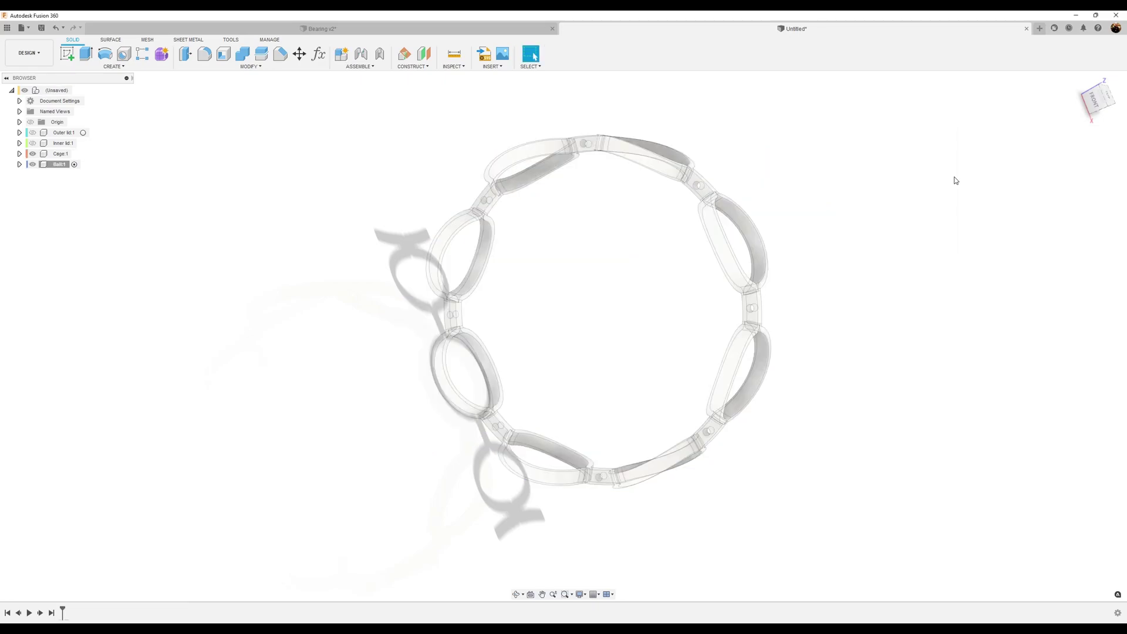
pyautogui.click(33, 153)
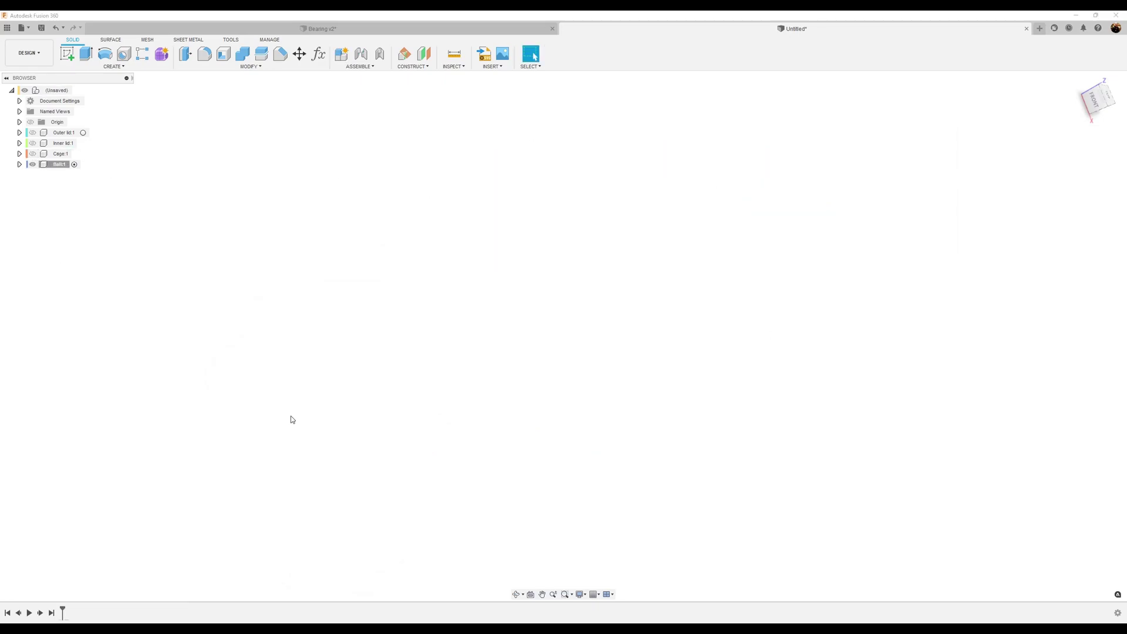
# - Create a sphere of 24 mm diameter centered on the origin as a new body in the Ball component
pyautogui.click(114, 66)
pyautogui.click(71, 214)
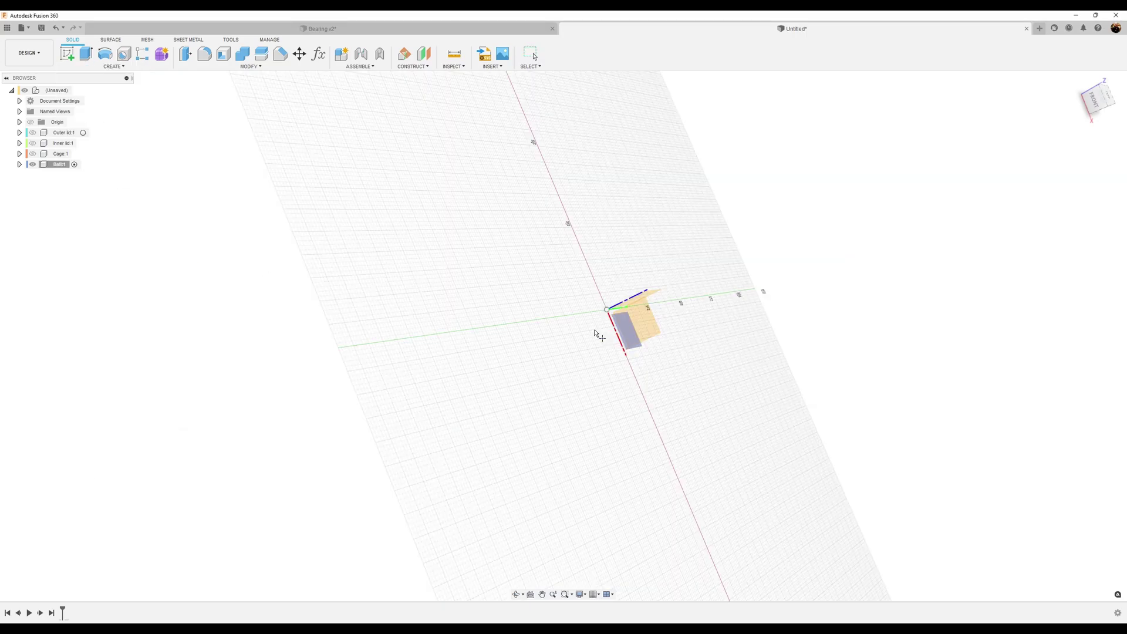
pyautogui.click(608, 318)
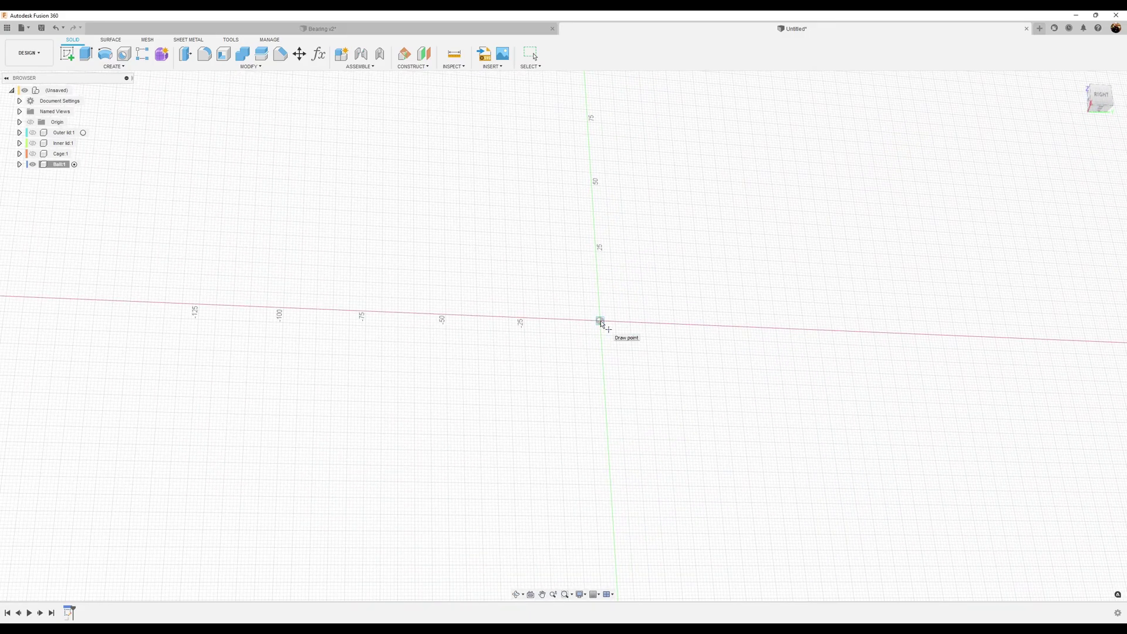
pyautogui.click(601, 321)
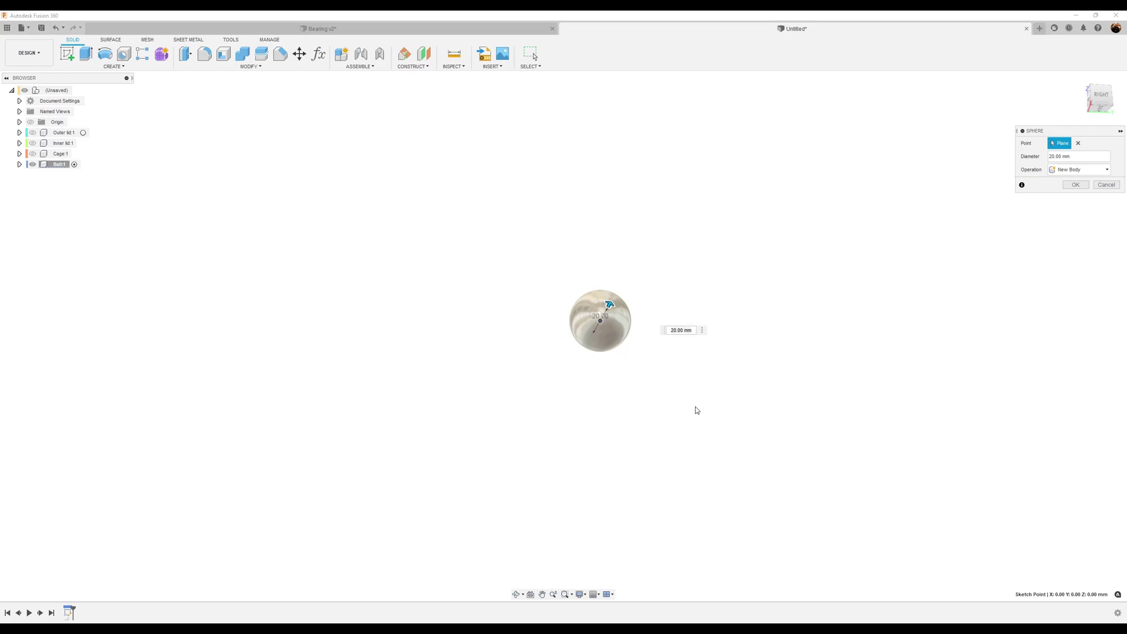
pyautogui.doubleClick(685, 331)
pyautogui.click(1076, 184)
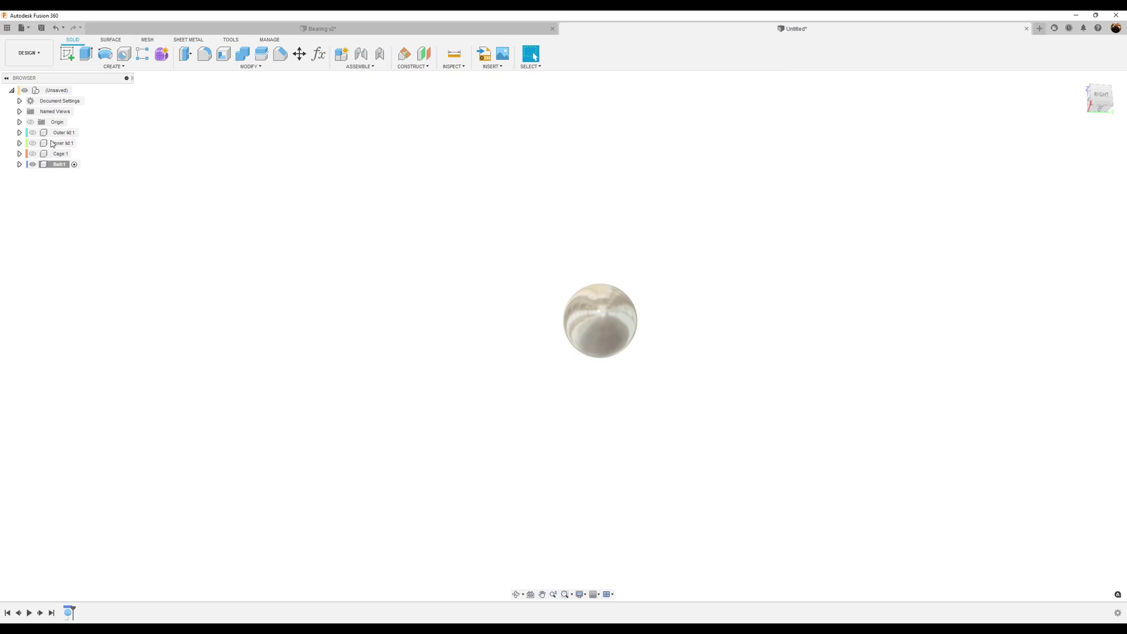
# - Show the Cage component with both rings left hidden, and activate the top-level assembly
pyautogui.click(33, 154)
pyautogui.click(33, 143)
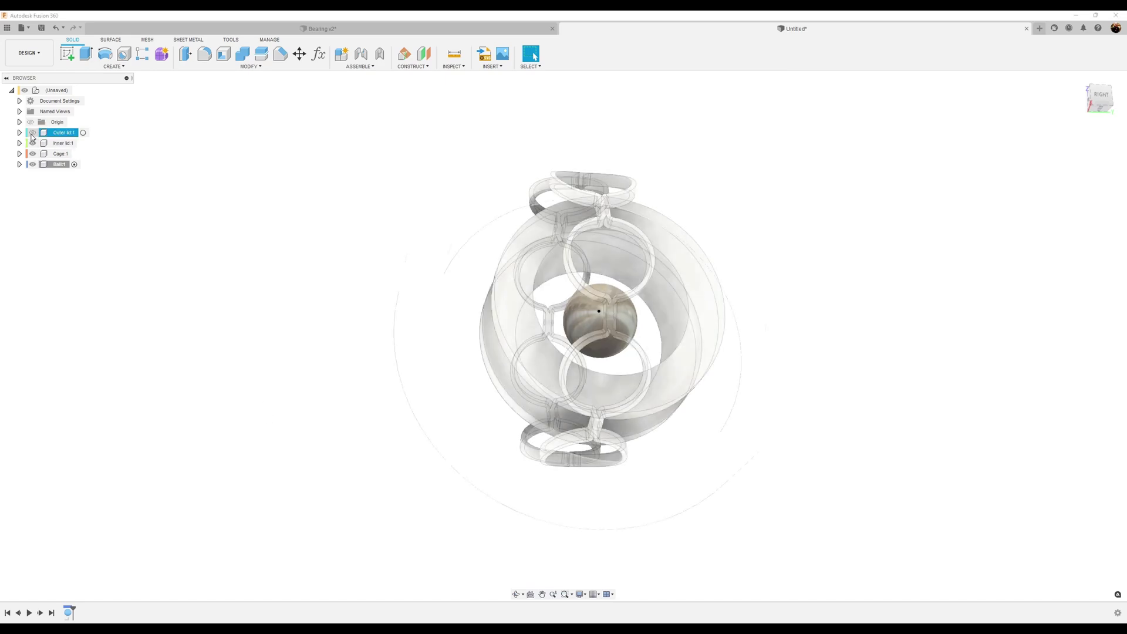
pyautogui.click(32, 133)
pyautogui.click(33, 143)
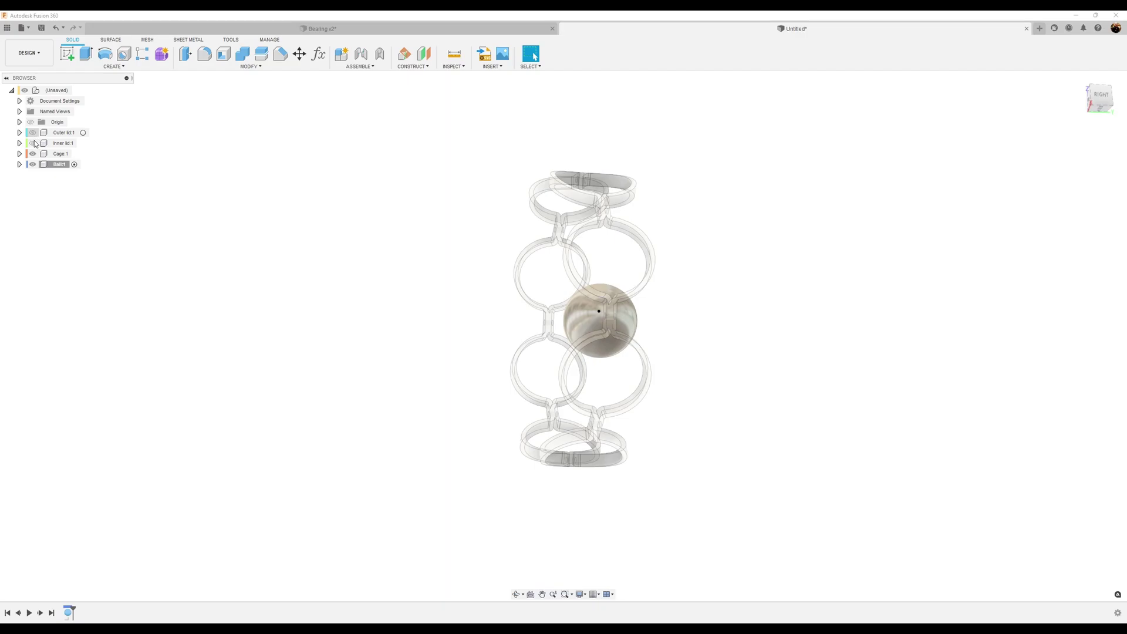
pyautogui.keyDown('shift'); pyautogui.moveTo(560, 296); pyautogui.dragTo(516, 284, button='middle'); pyautogui.keyUp('shift')
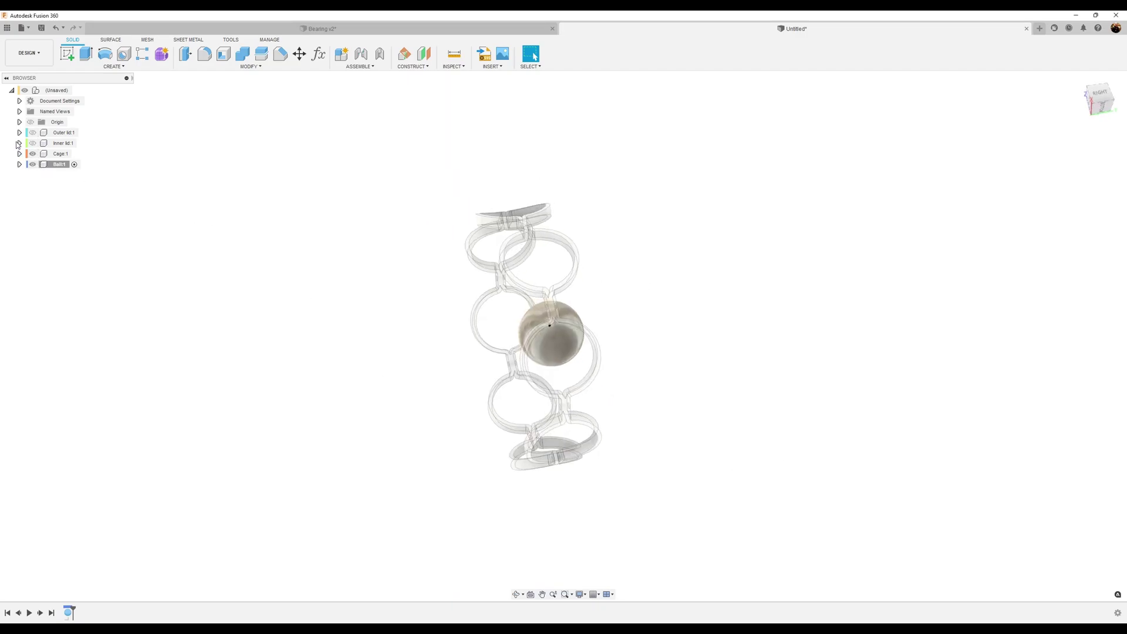
pyautogui.click(79, 90)
# - Joint the ball's center to the center of a cage pocket with 0 deg angle and zero offsets
pyautogui.keyDown('shift'); pyautogui.moveTo(846, 315); pyautogui.dragTo(698, 356, button='middle'); pyautogui.keyUp('shift')
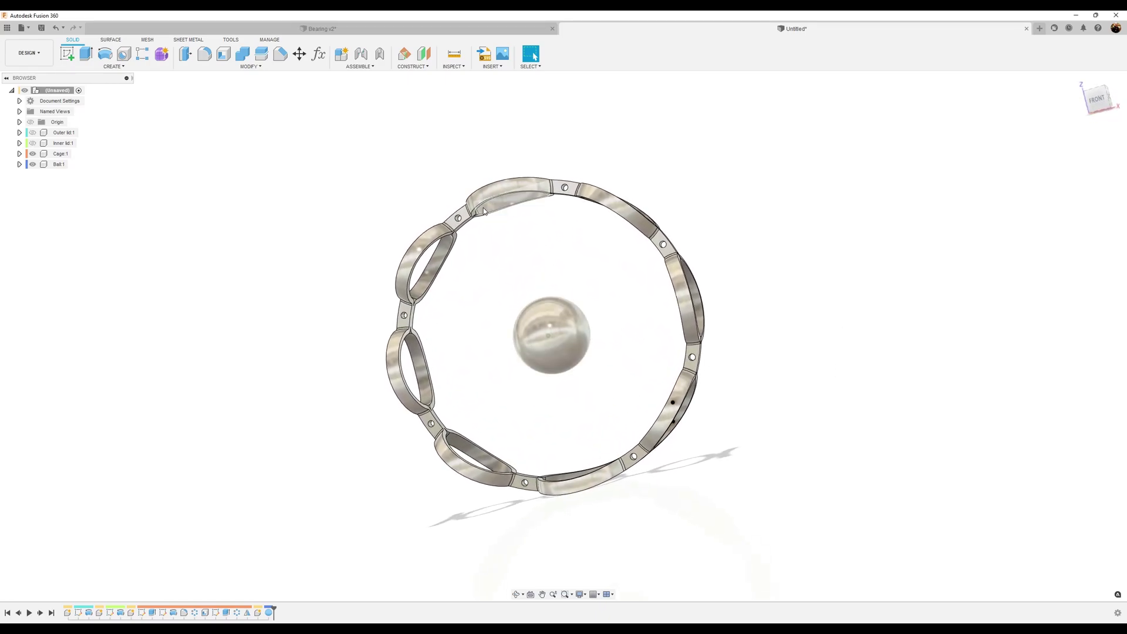
pyautogui.click(1078, 79)
pyautogui.moveTo(1100, 100); pyautogui.dragTo(1096, 99)
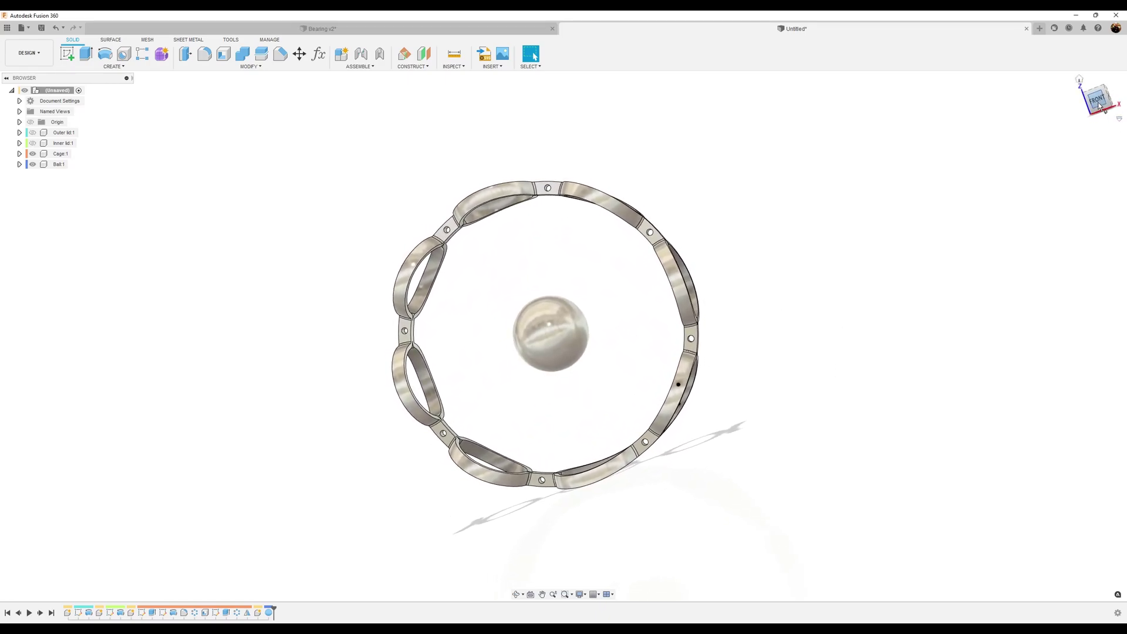
pyautogui.click(1096, 98)
pyautogui.keyDown('shift'); pyautogui.moveTo(553, 193); pyautogui.dragTo(593, 226, button='middle'); pyautogui.keyUp('shift')
pyautogui.scroll(3, 887, 184)
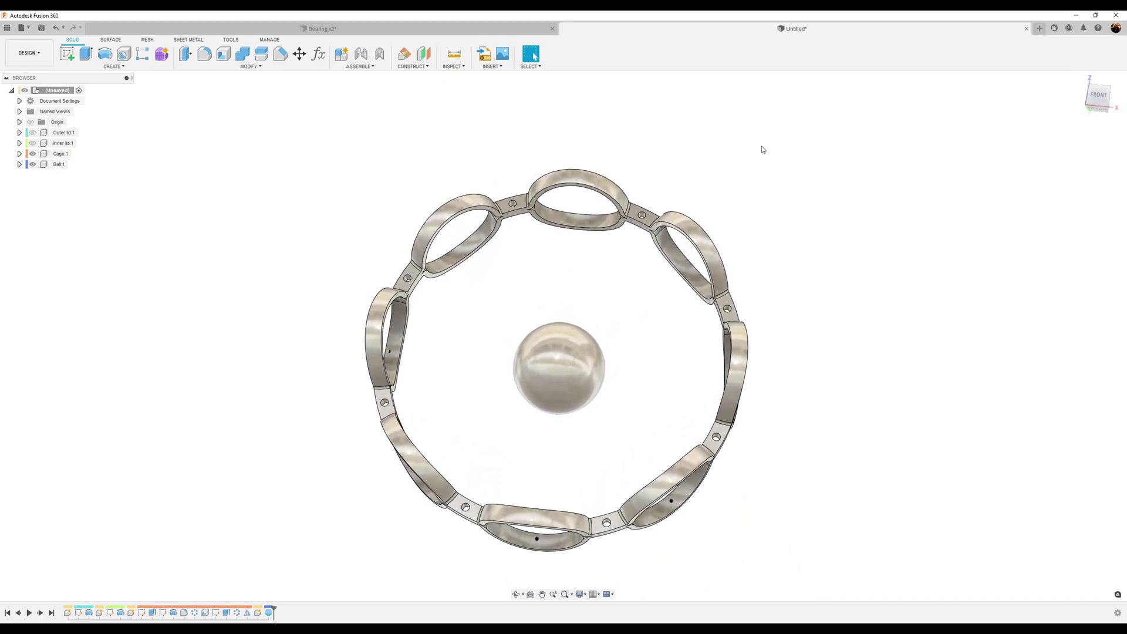
pyautogui.click(361, 55)
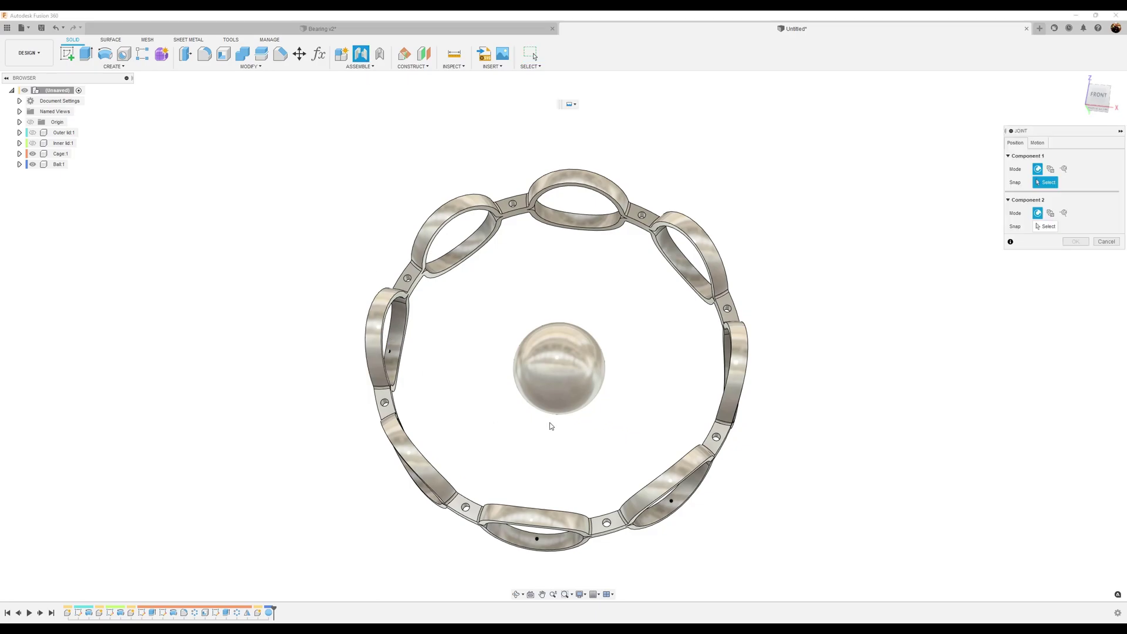
pyautogui.click(569, 385)
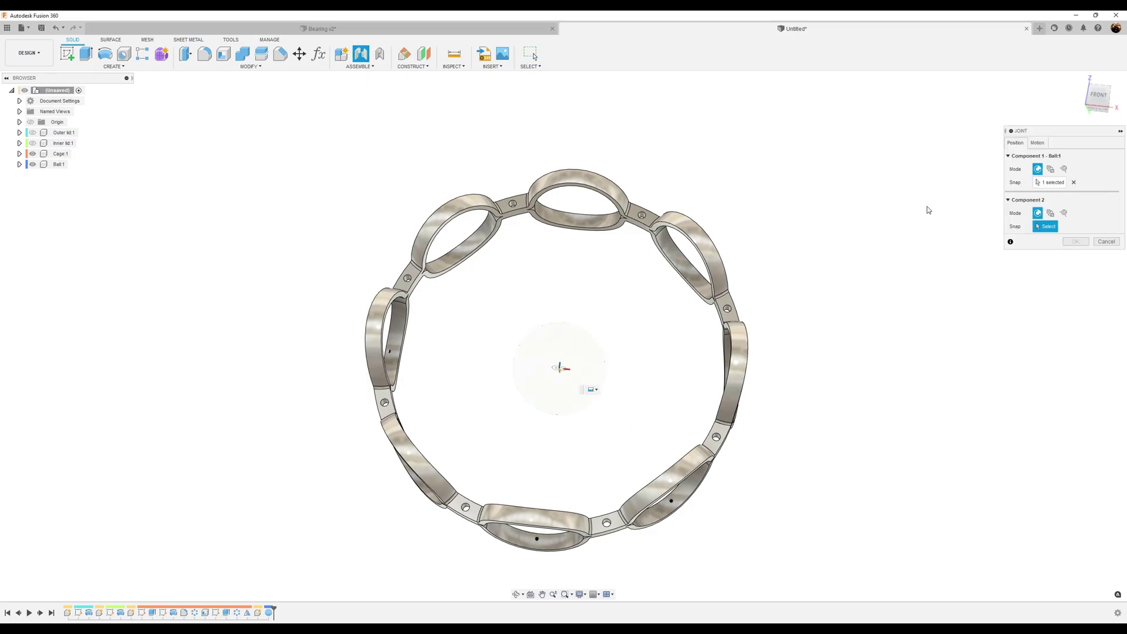
pyautogui.scroll(2, 729, 176)
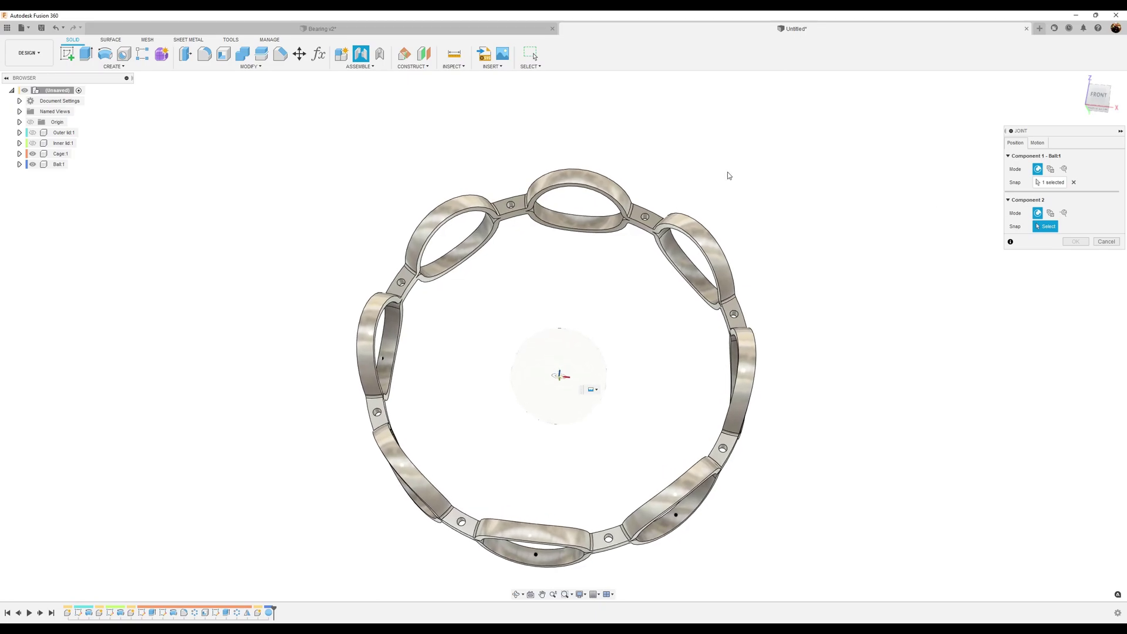
pyautogui.scroll(5, 584, 226)
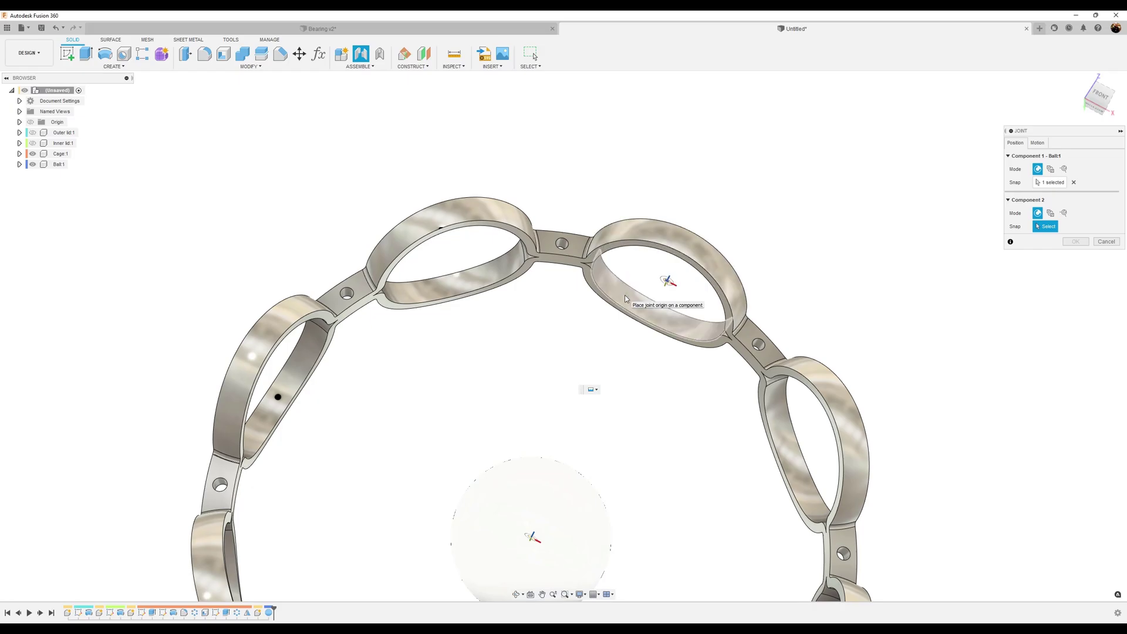
pyautogui.click(625, 299)
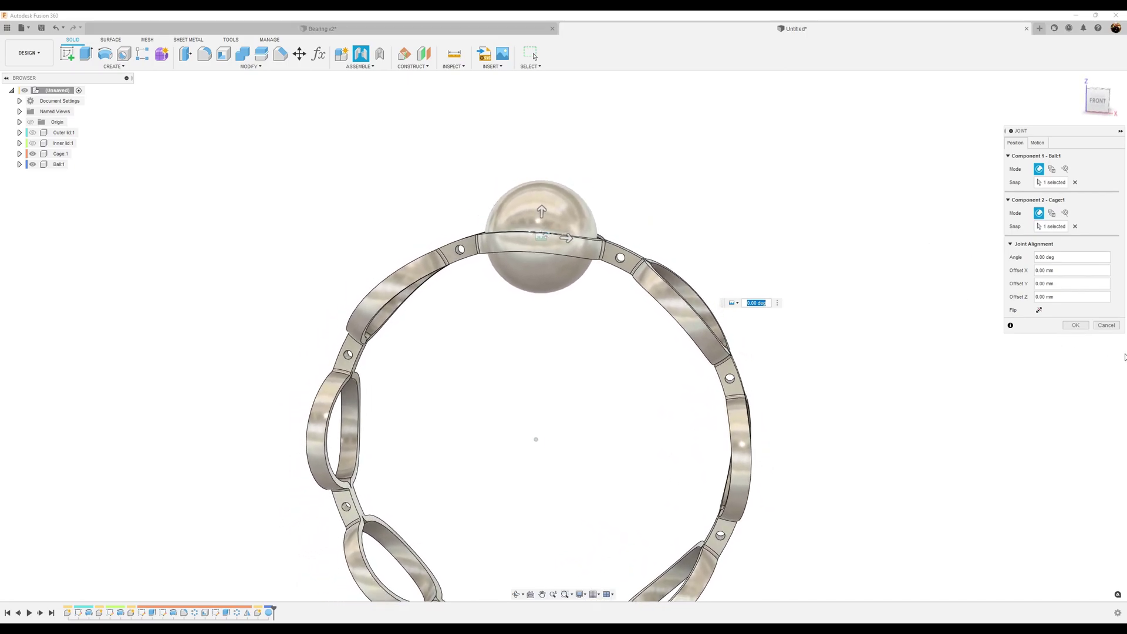
pyautogui.click(1087, 326)
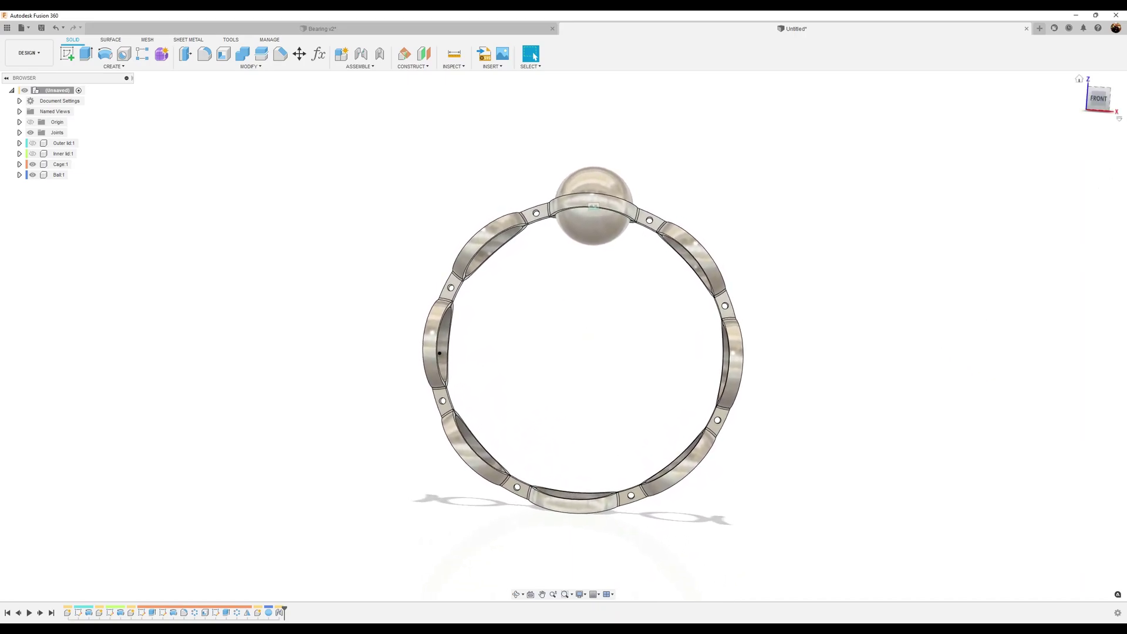
# - Create a full circular pattern of the ball body around the Y axis with a quantity of 8
pyautogui.click(114, 67)
pyautogui.moveTo(90, 265)
pyautogui.click(161, 271)
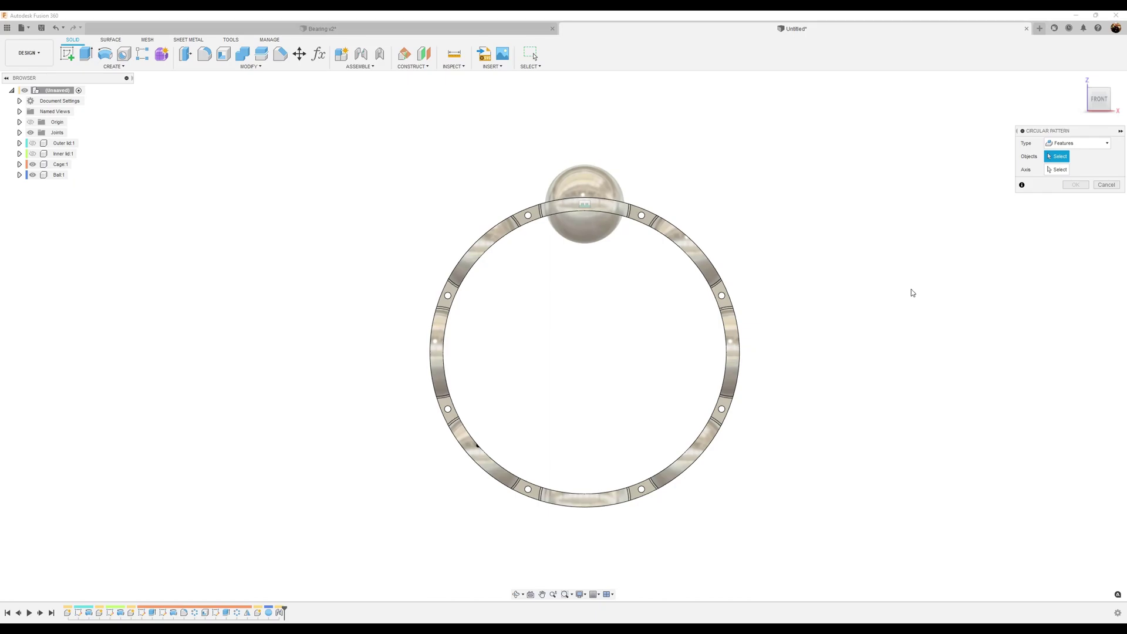
pyautogui.click(1083, 146)
pyautogui.click(1075, 170)
pyautogui.click(596, 183)
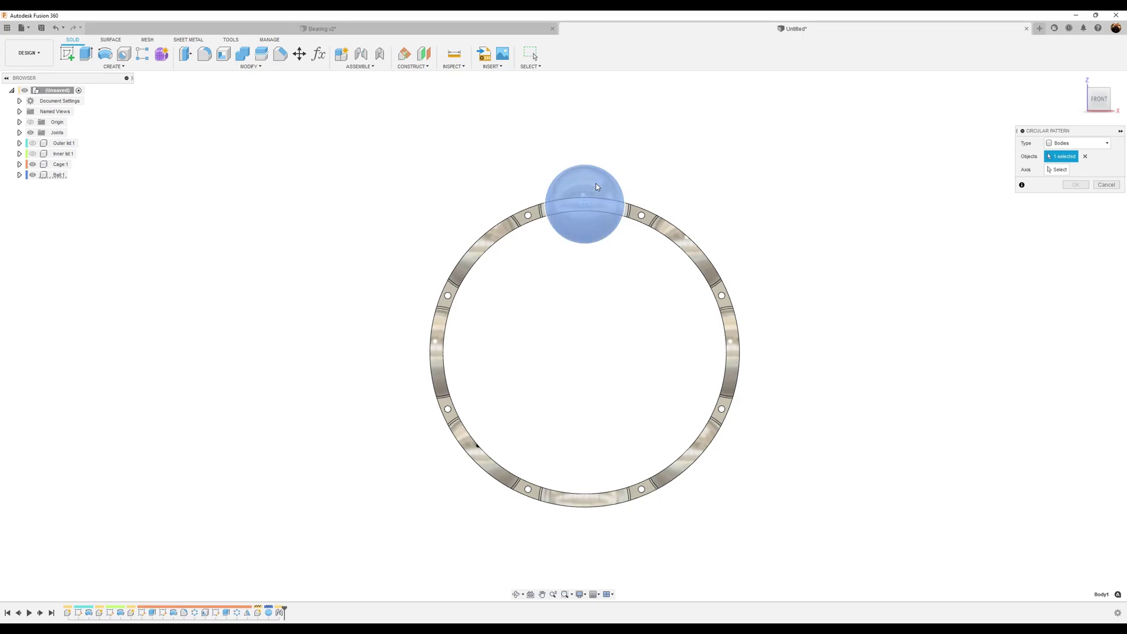
pyautogui.click(1060, 169)
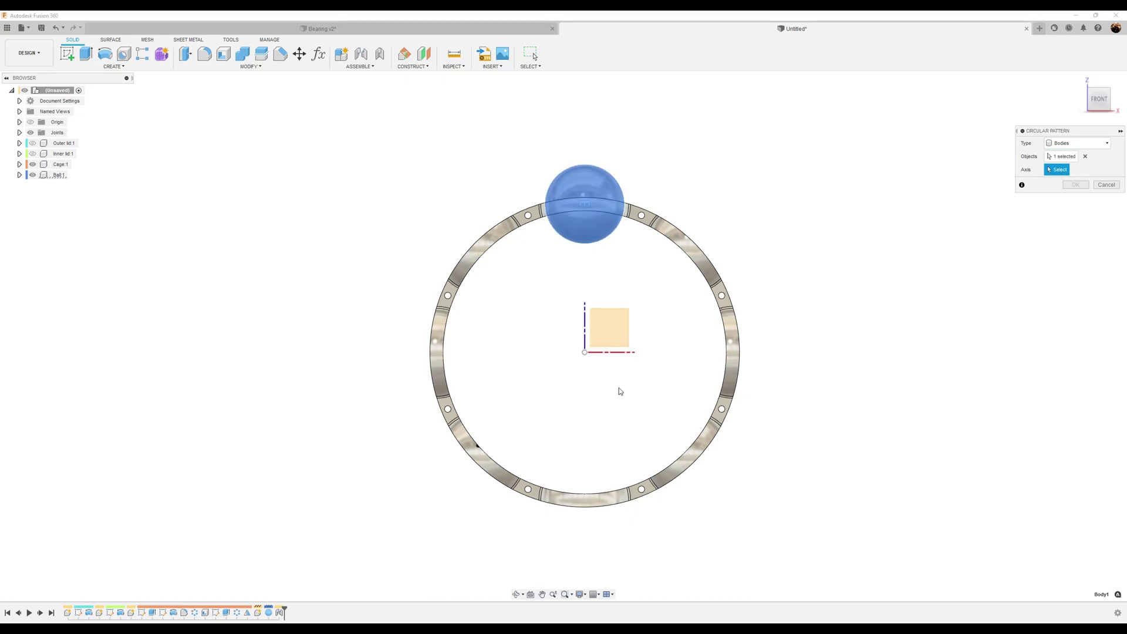
pyautogui.keyDown('shift'); pyautogui.moveTo(617, 391); pyautogui.dragTo(640, 347, button='middle'); pyautogui.keyUp('shift')
pyautogui.click(626, 348)
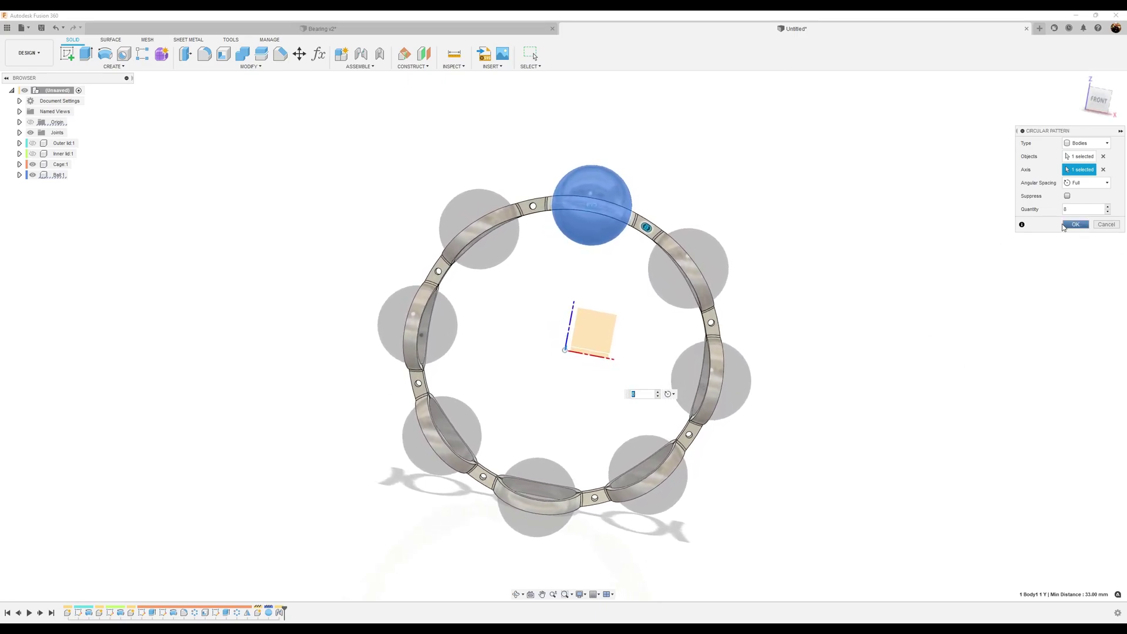
pyautogui.click(1069, 229)
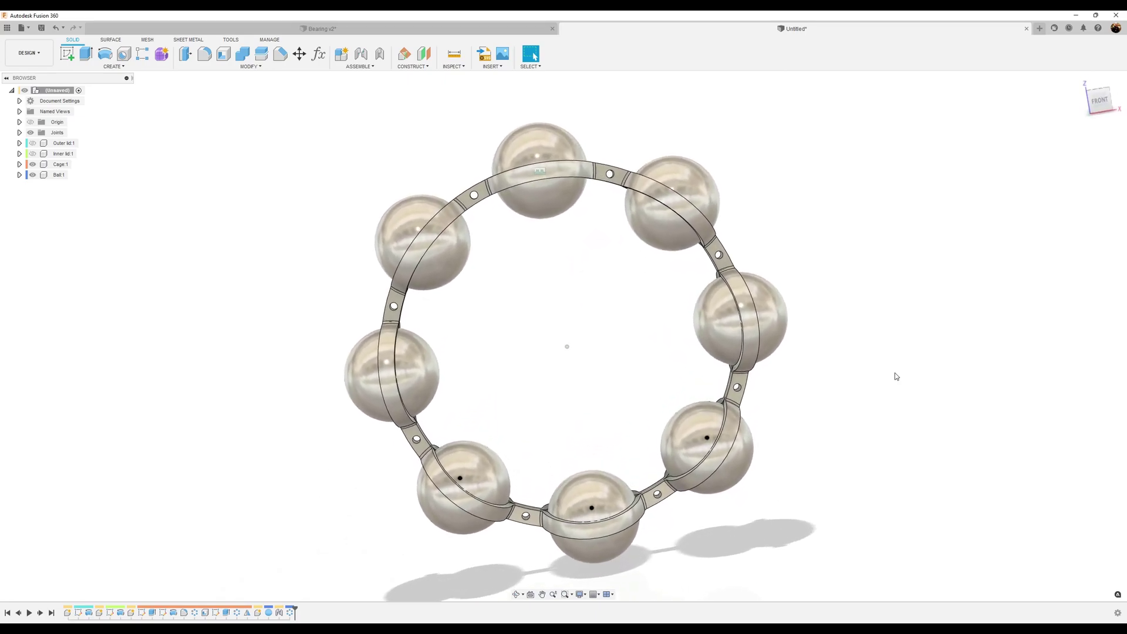
# - Combine all eight ball bodies with the cage body using the Join operation, without keeping the tools
pyautogui.click(1099, 100)
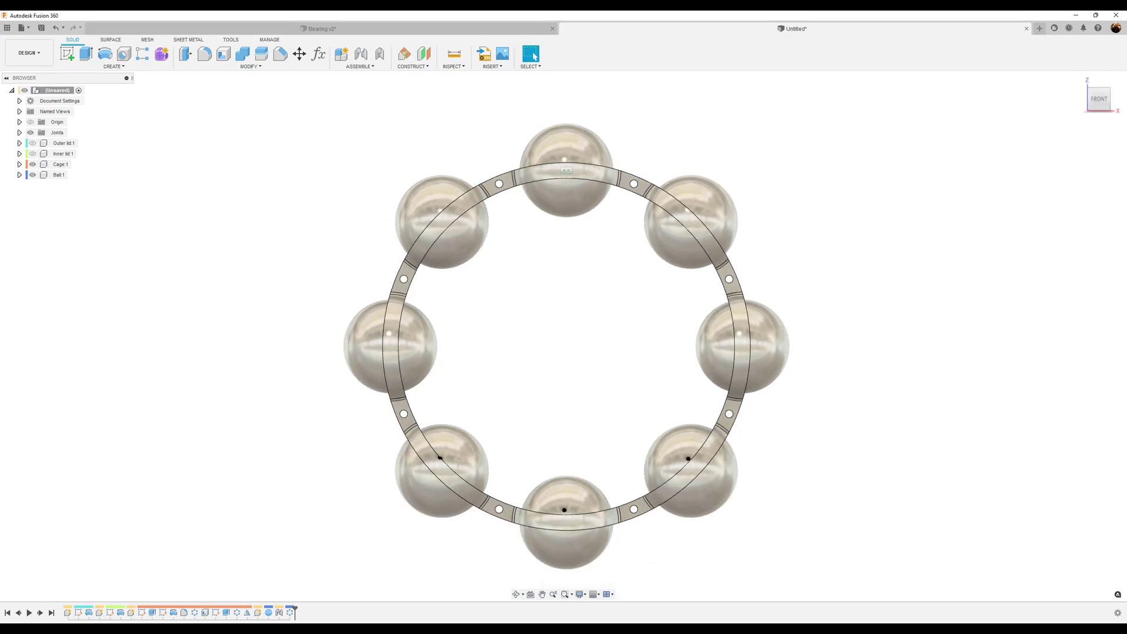
pyautogui.scroll(-1, 322, 436)
pyautogui.keyDown('shift'); pyautogui.moveTo(323, 437); pyautogui.dragTo(733, 333, button='middle'); pyautogui.keyUp('shift')
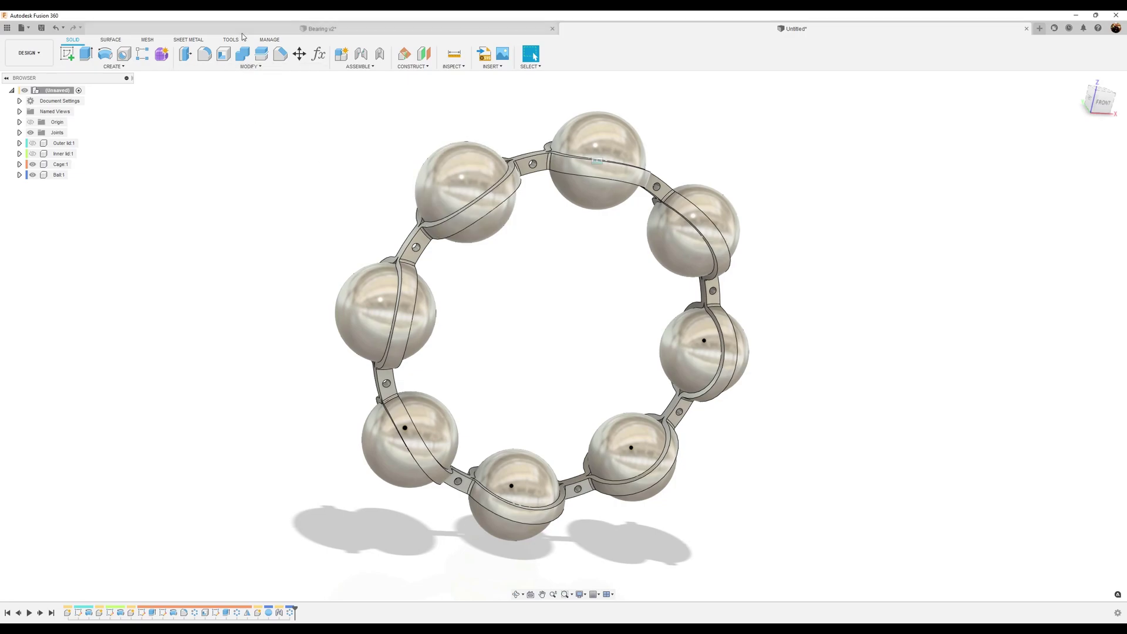
pyautogui.click(242, 54)
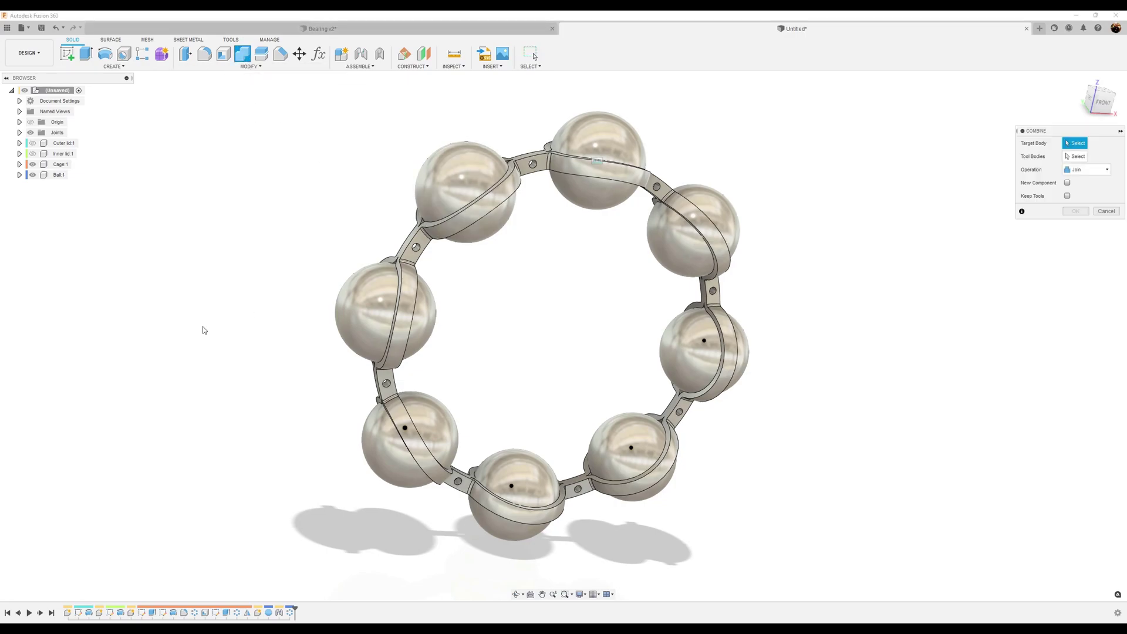
pyautogui.click(541, 165)
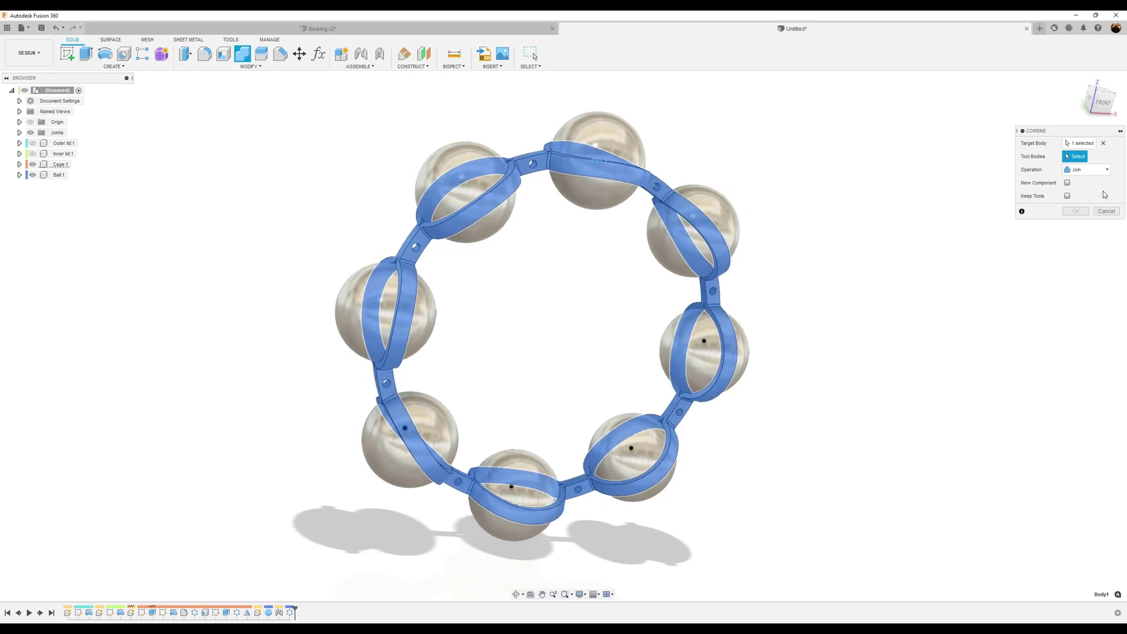
pyautogui.click(20, 176)
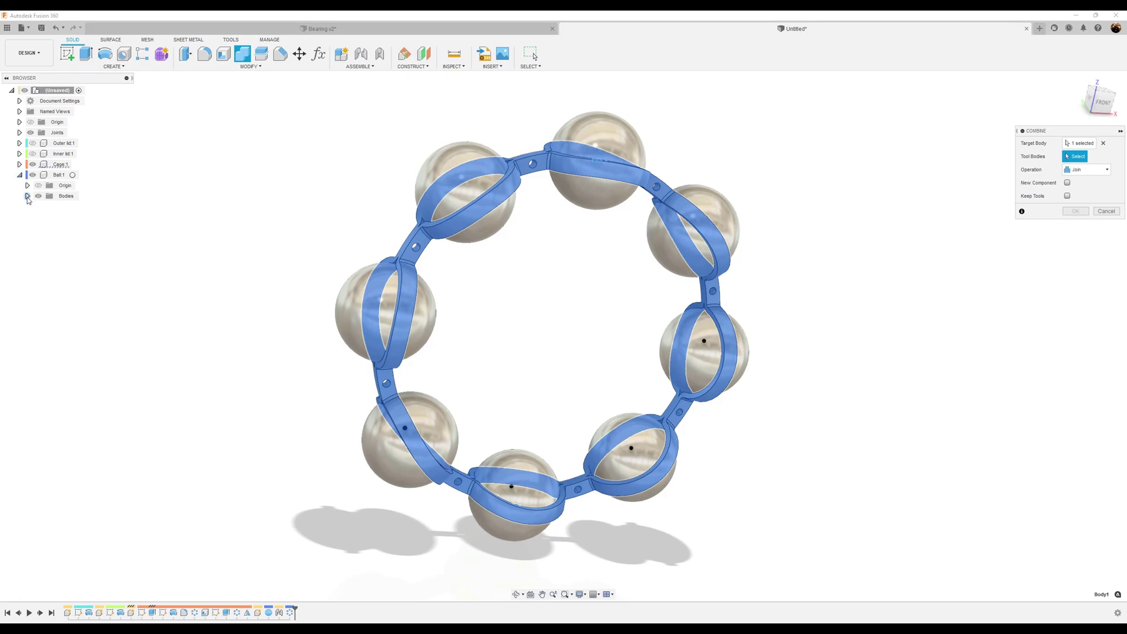
pyautogui.click(27, 197)
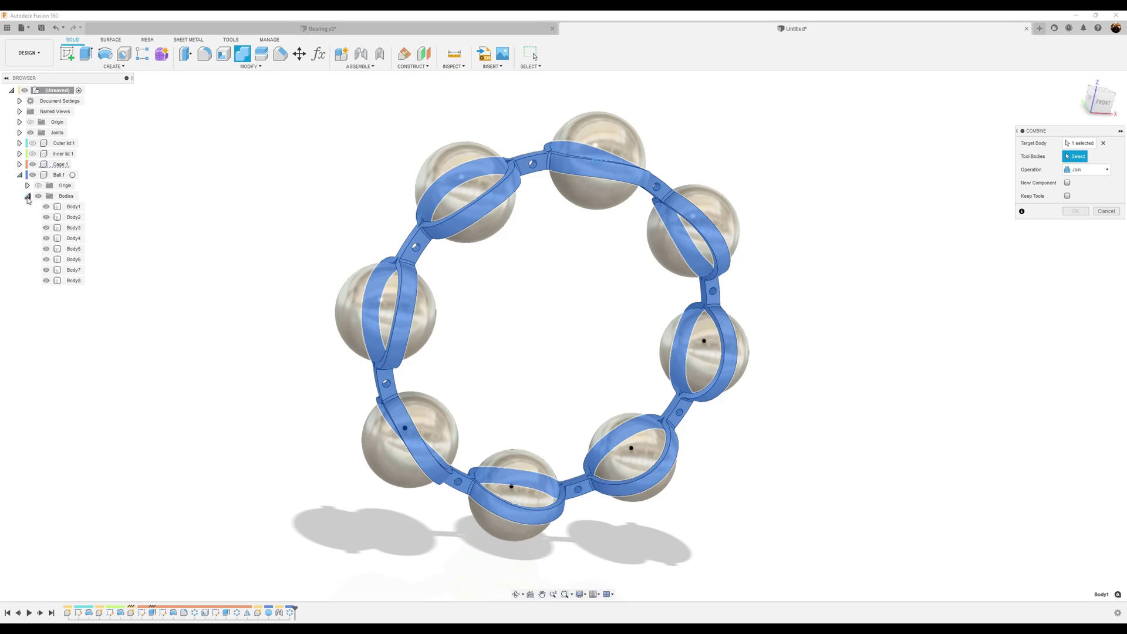
pyautogui.click(73, 209)
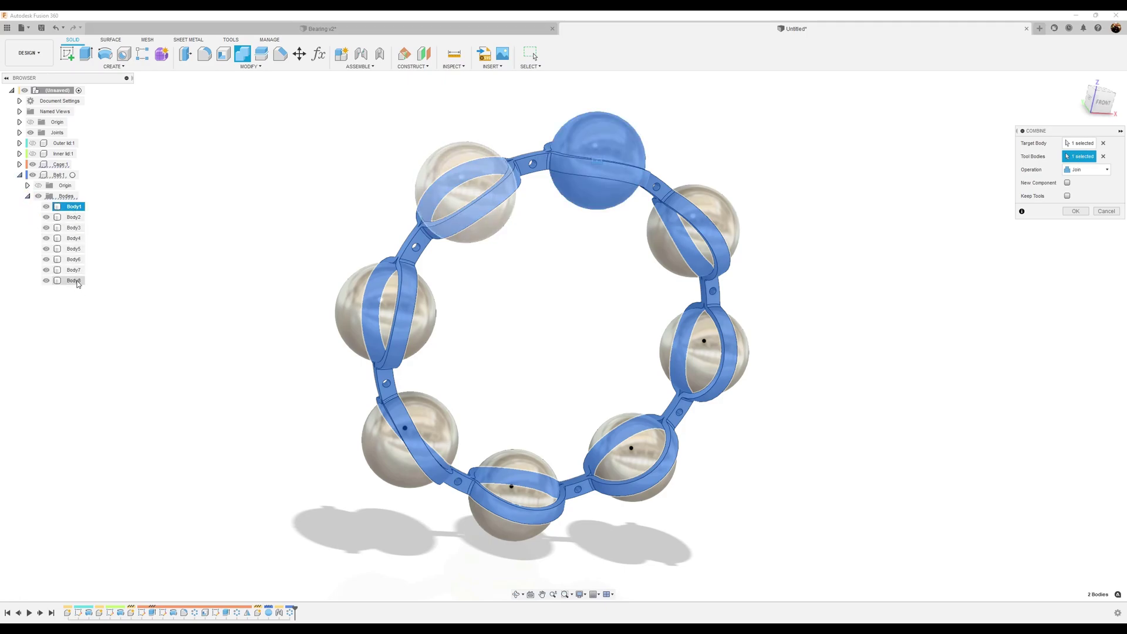
pyautogui.keyDown('shift'); pyautogui.click(74, 280); pyautogui.keyUp('shift')
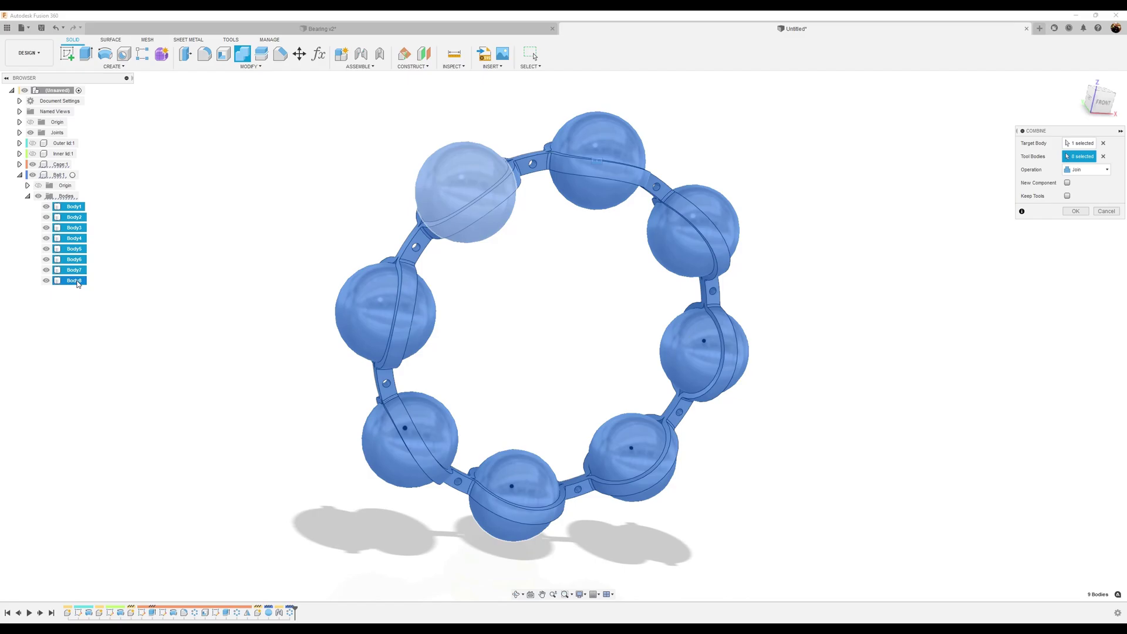
pyautogui.click(1070, 212)
# - Show the outer and inner ring components, and hide the cage and ball components
pyautogui.keyDown('shift'); pyautogui.moveTo(710, 352); pyautogui.dragTo(664, 294, button='middle'); pyautogui.keyUp('shift')
pyautogui.keyDown('shift'); pyautogui.moveTo(161, 320); pyautogui.dragTo(174, 181, button='middle'); pyautogui.keyUp('shift')
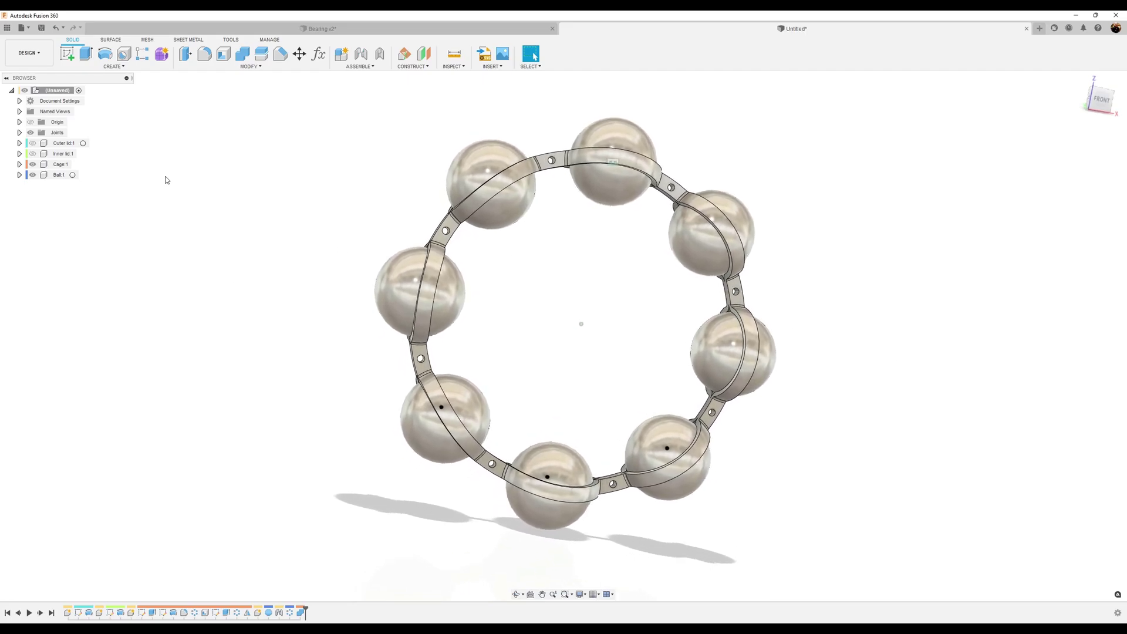
pyautogui.click(32, 142)
pyautogui.click(32, 153)
pyautogui.keyDown('shift'); pyautogui.moveTo(793, 324); pyautogui.dragTo(141, 192, button='middle'); pyautogui.keyUp('shift')
pyautogui.click(32, 164)
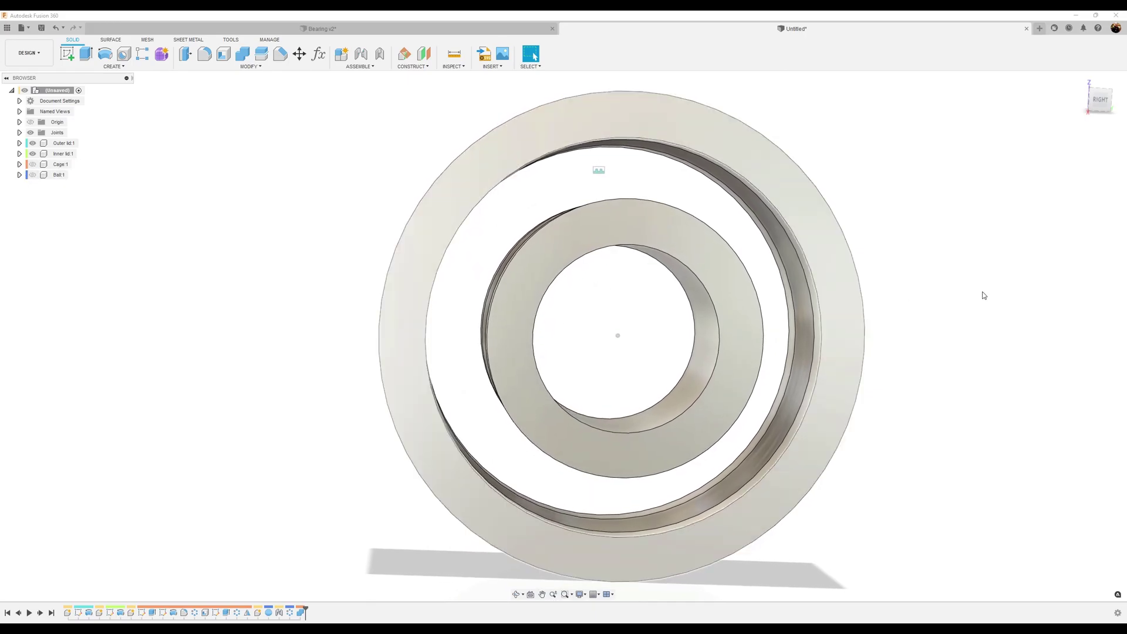
# - Ground the outer ring component
pyautogui.keyDown('shift'); pyautogui.moveTo(1004, 302); pyautogui.dragTo(929, 257, button='middle'); pyautogui.keyUp('shift')
pyautogui.keyDown('shift'); pyautogui.moveTo(562, 420); pyautogui.dragTo(896, 421, button='middle'); pyautogui.keyUp('shift')
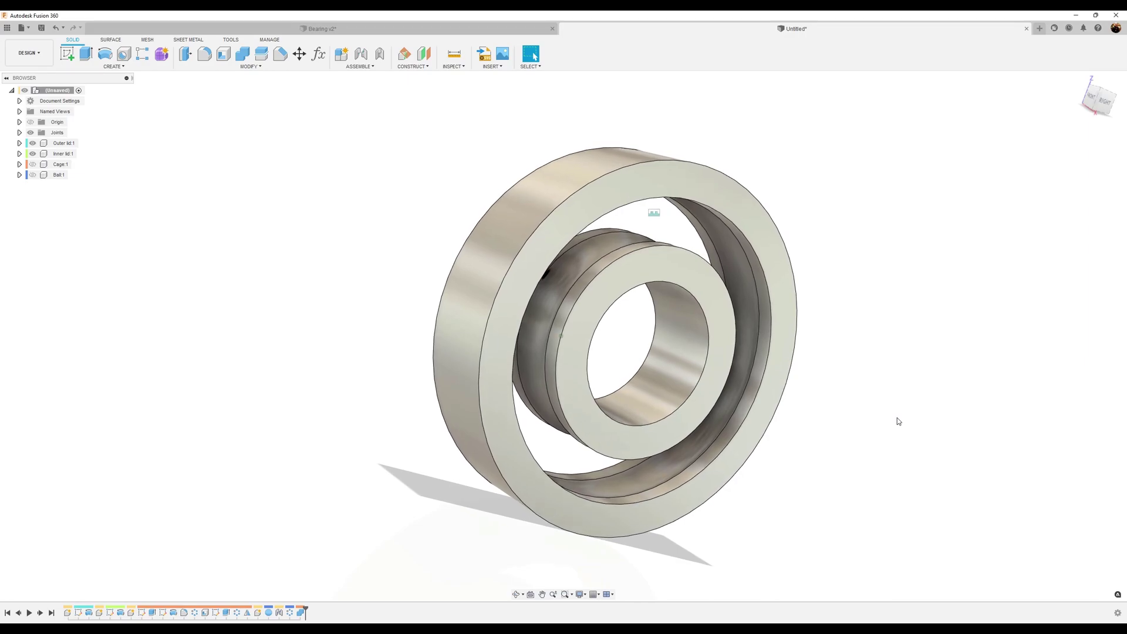
pyautogui.rightClick(58, 143)
pyautogui.click(73, 162)
pyautogui.keyDown('shift'); pyautogui.moveTo(907, 432); pyautogui.dragTo(811, 300, button='middle'); pyautogui.keyUp('shift')
pyautogui.click(717, 291)
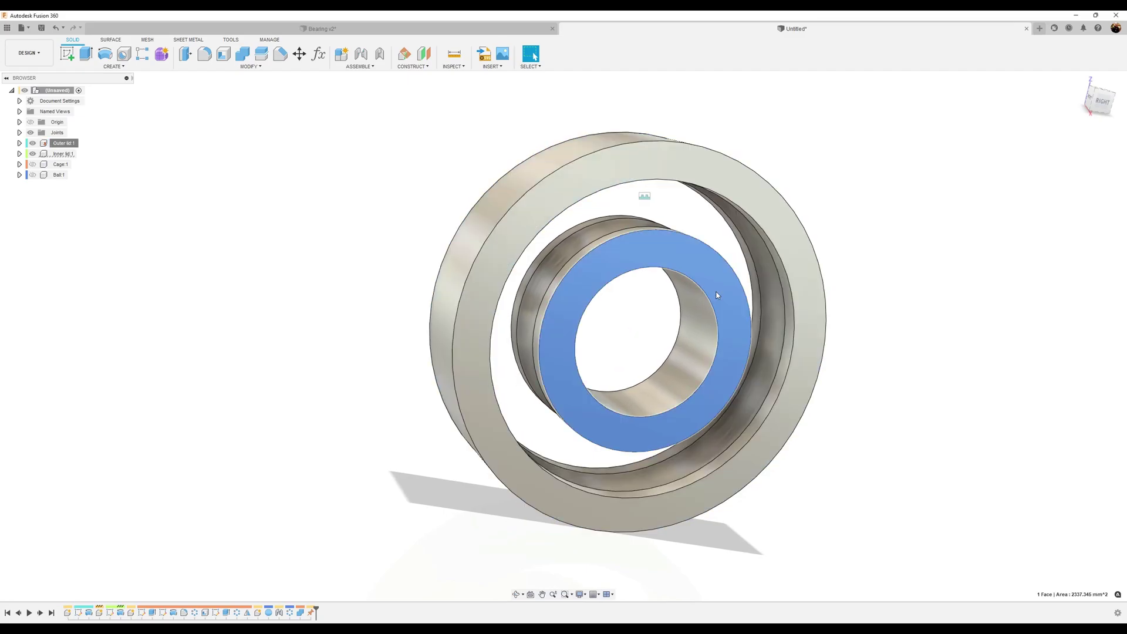
pyautogui.keyDown('shift'); pyautogui.moveTo(930, 357); pyautogui.dragTo(941, 357, button='middle'); pyautogui.keyUp('shift')
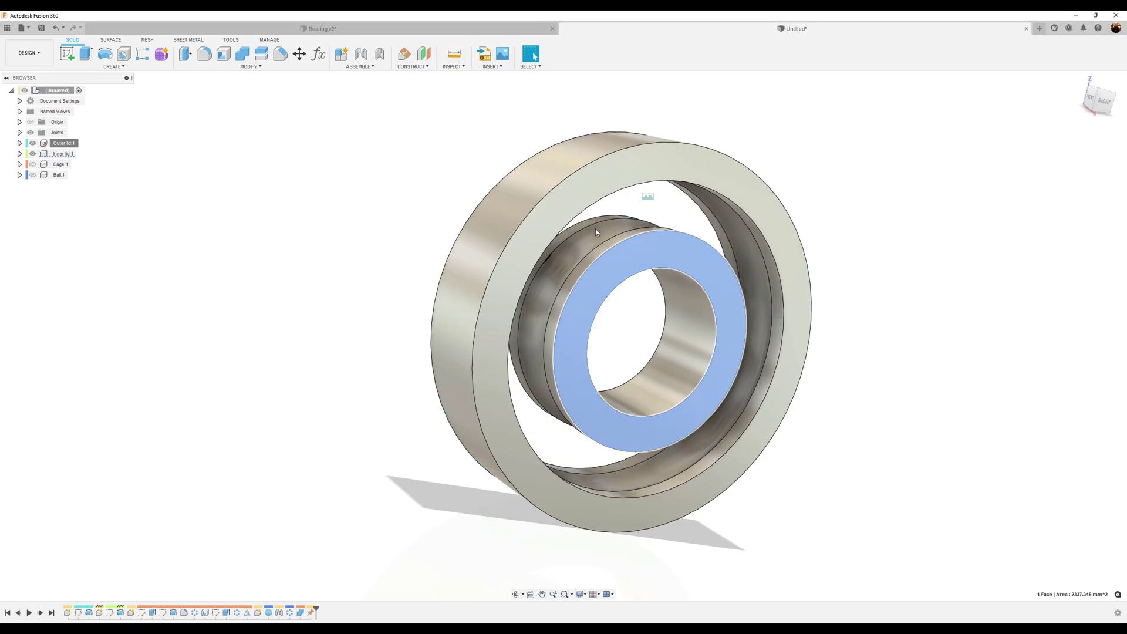
pyautogui.click(360, 54)
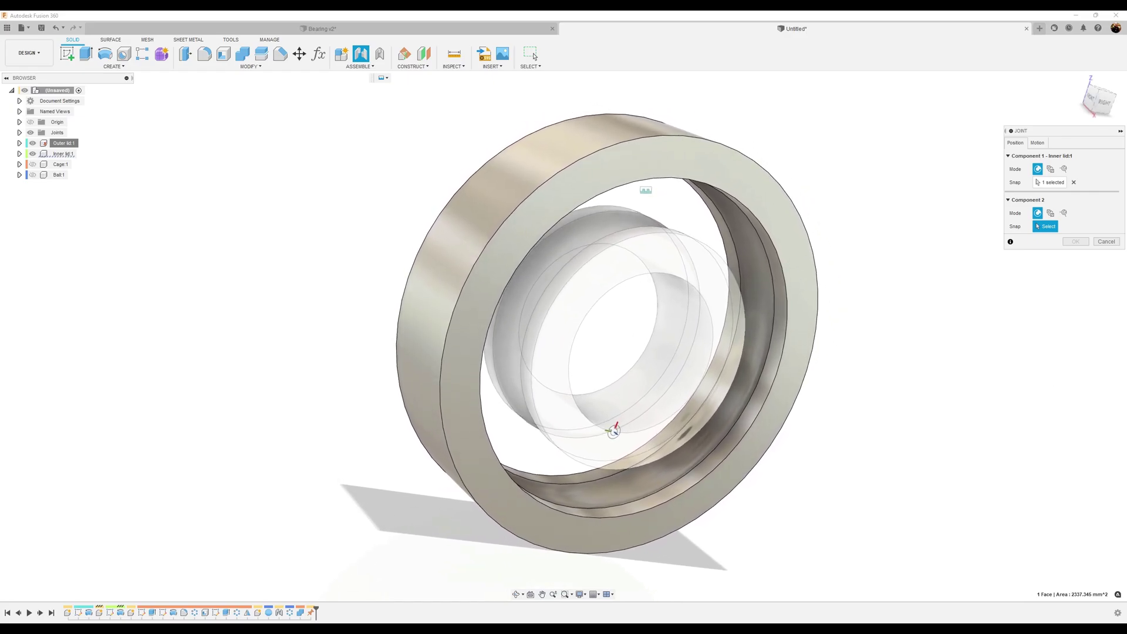
pyautogui.click(1109, 243)
pyautogui.click(702, 255)
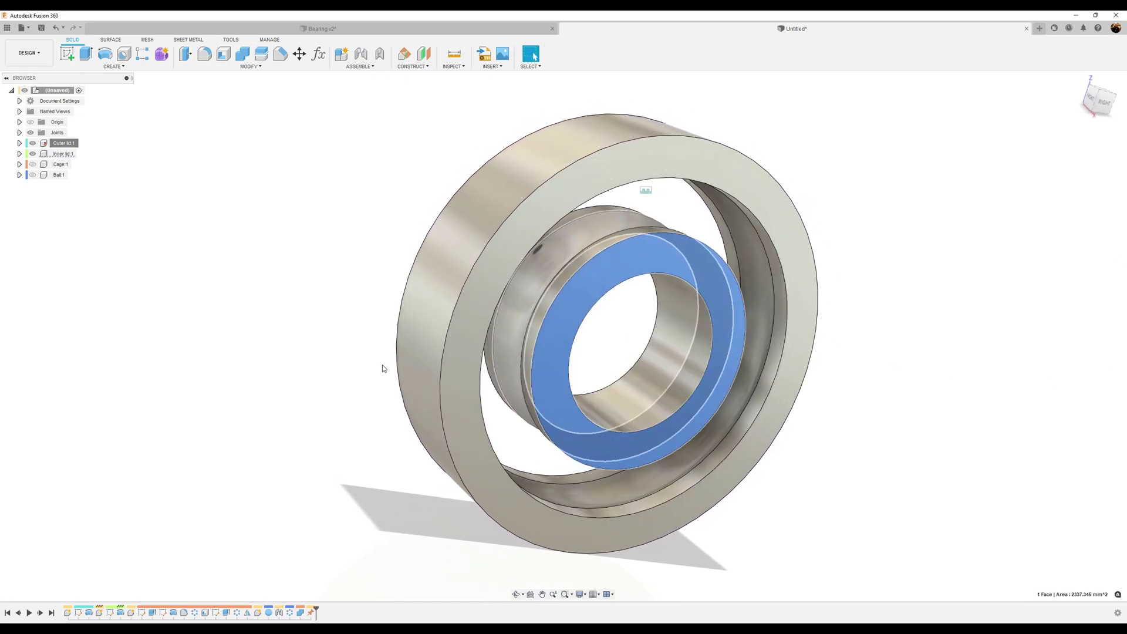
# - Start a joint and define the inner ring's joint origin between its two side faces, snapped to the ring's centre
pyautogui.click(360, 54)
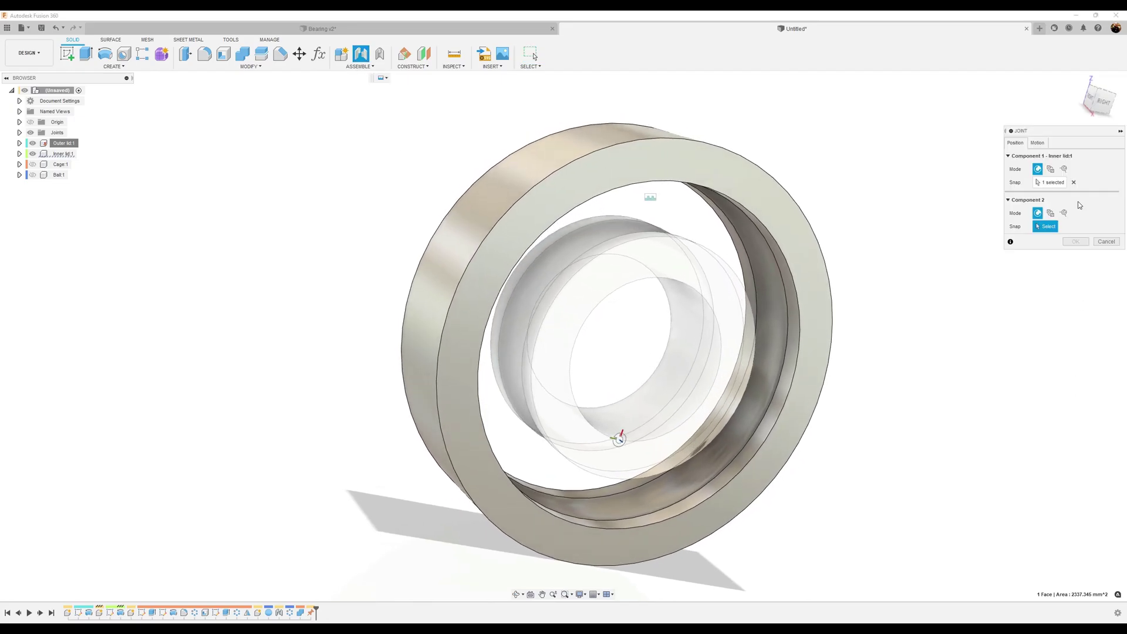
pyautogui.click(1074, 183)
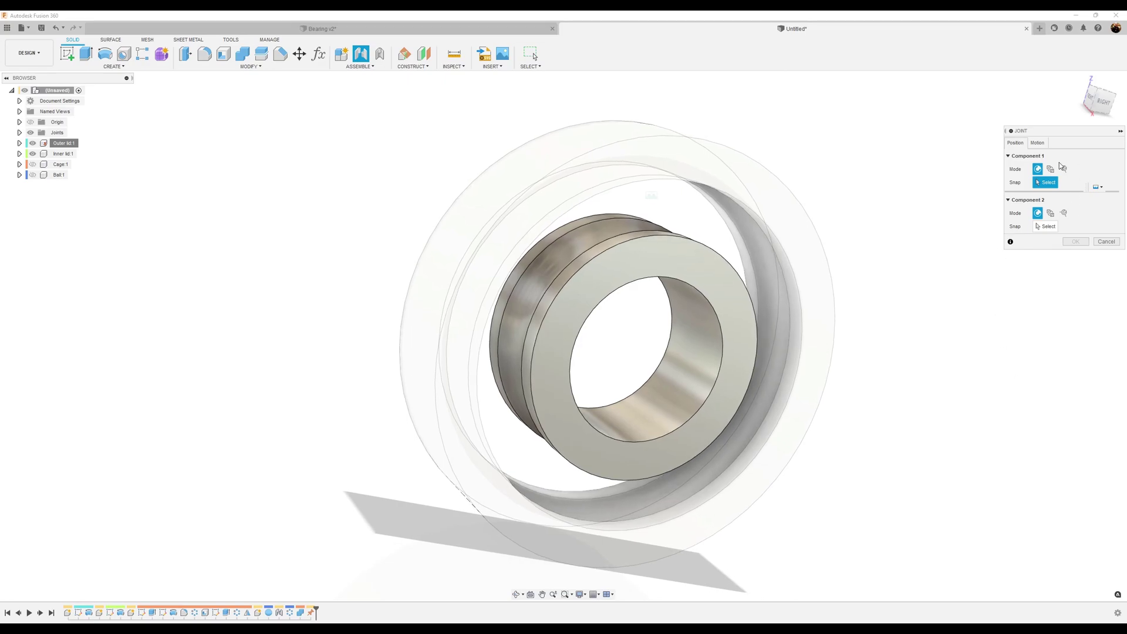
pyautogui.click(1049, 170)
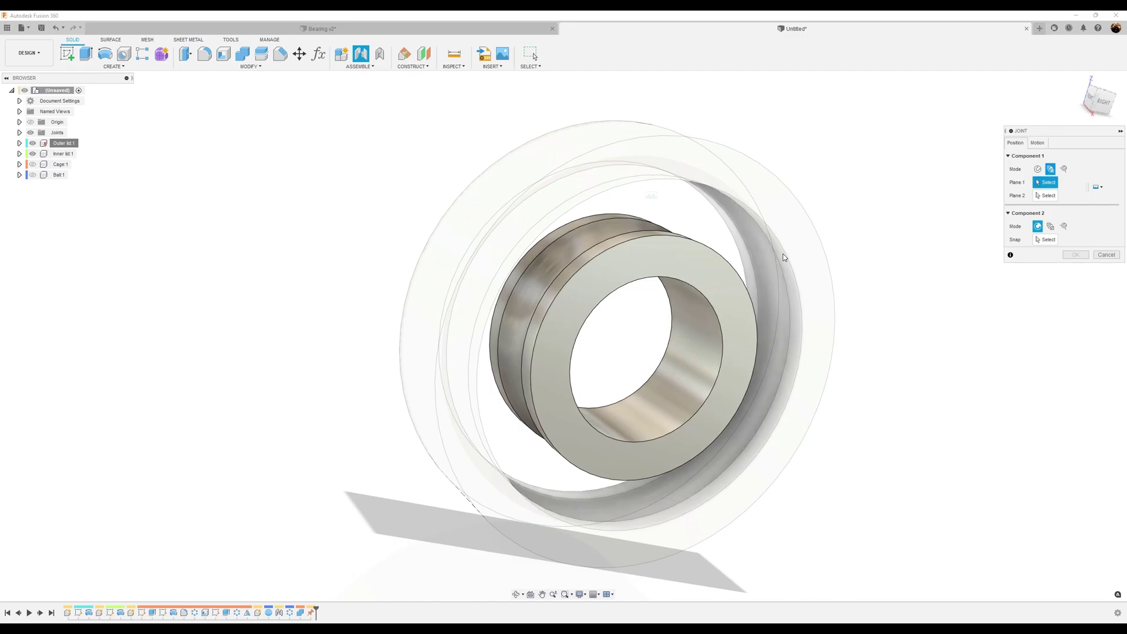
pyautogui.click(703, 271)
pyautogui.keyDown('shift'); pyautogui.moveTo(704, 271); pyautogui.dragTo(552, 290, button='middle'); pyautogui.keyUp('shift')
pyautogui.click(528, 207)
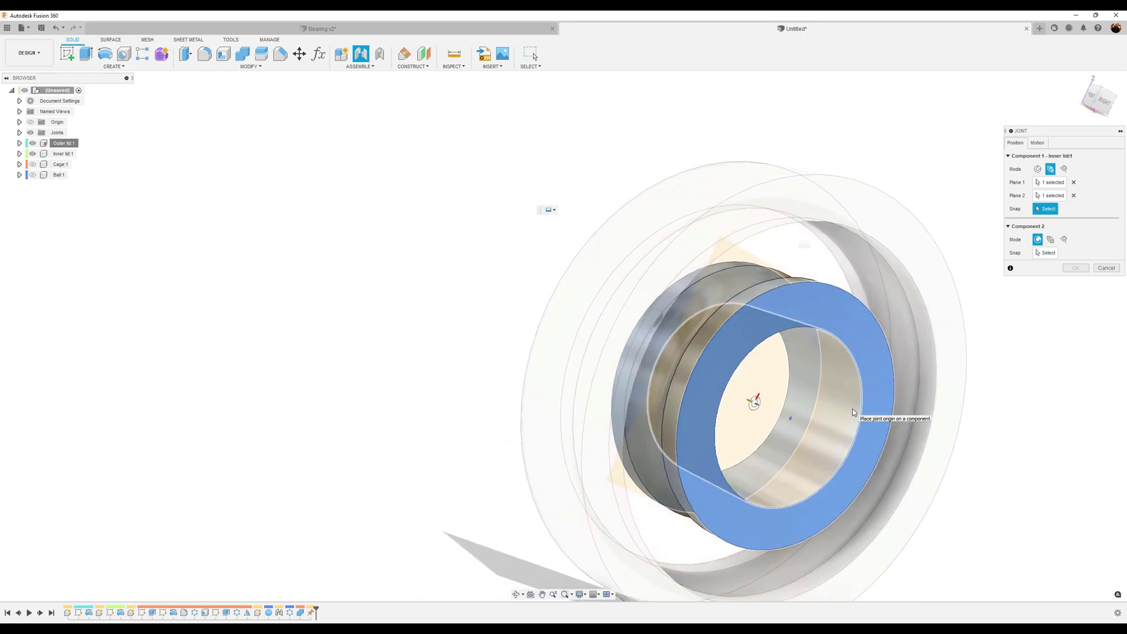
pyautogui.click(852, 409)
pyautogui.keyDown('shift'); pyautogui.moveTo(852, 410); pyautogui.dragTo(680, 483, button='middle'); pyautogui.keyUp('shift')
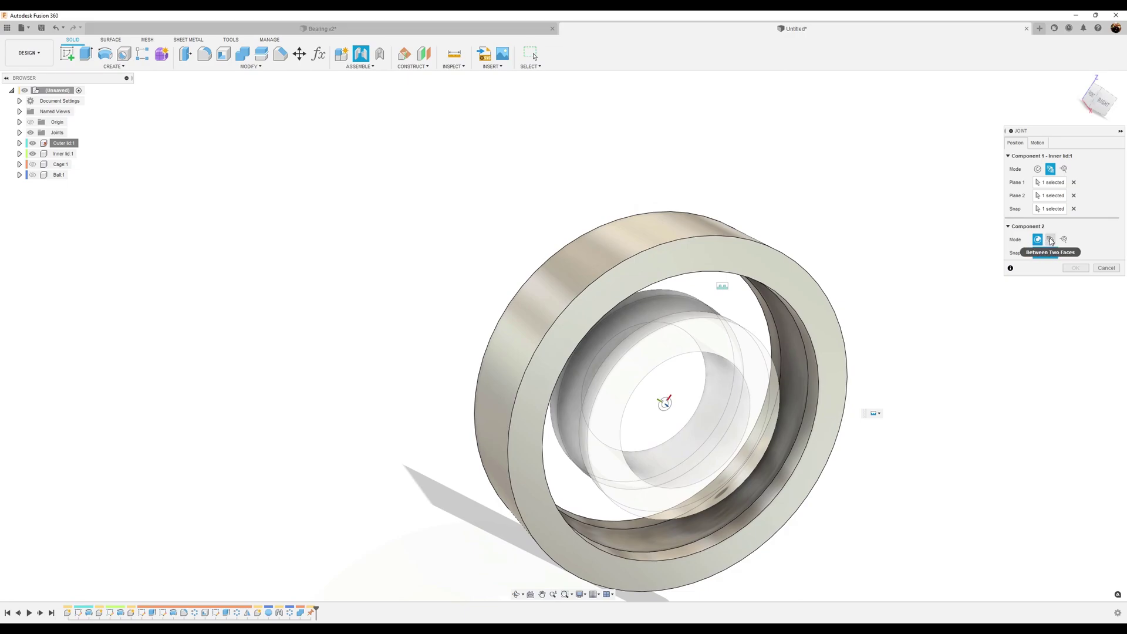
# - Define the outer ring's joint origin centred between its two side faces and create the rigid joint with zero offsets
pyautogui.click(1050, 240)
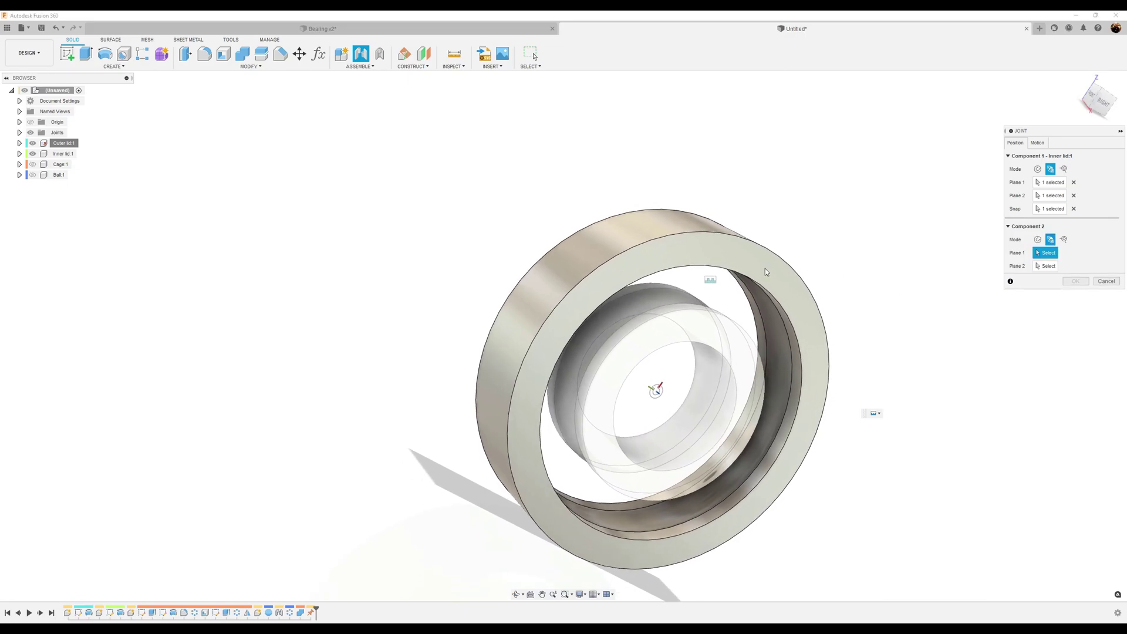
pyautogui.click(740, 245)
pyautogui.keyDown('shift'); pyautogui.moveTo(795, 319); pyautogui.dragTo(757, 170, button='middle'); pyautogui.keyUp('shift')
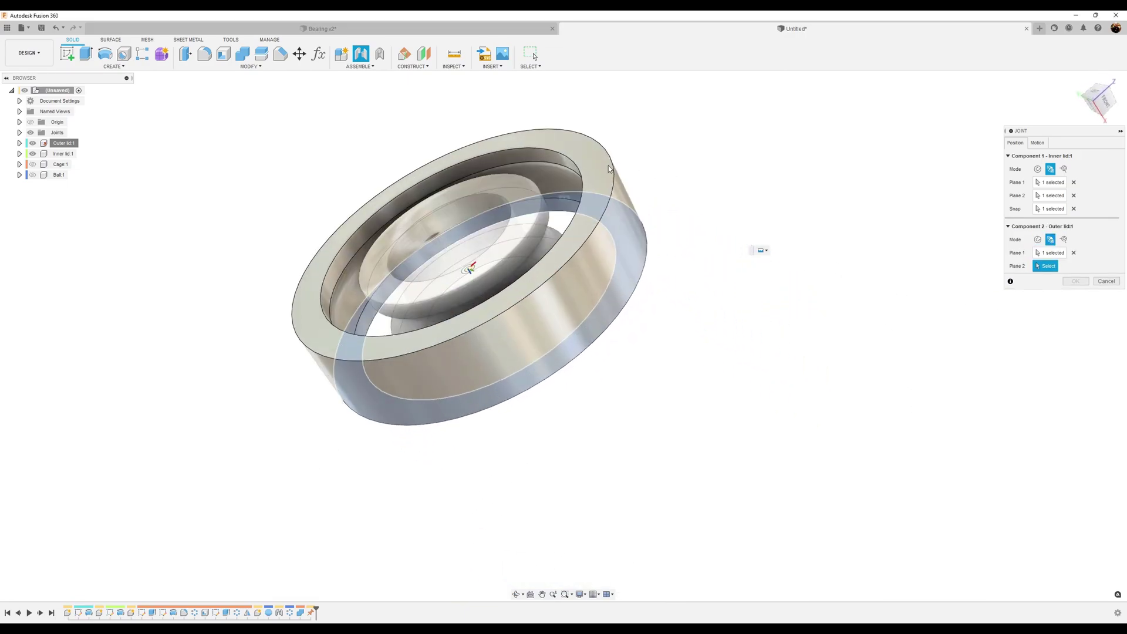
pyautogui.click(606, 171)
pyautogui.keyDown('shift'); pyautogui.moveTo(622, 182); pyautogui.dragTo(790, 332, button='middle'); pyautogui.keyUp('shift')
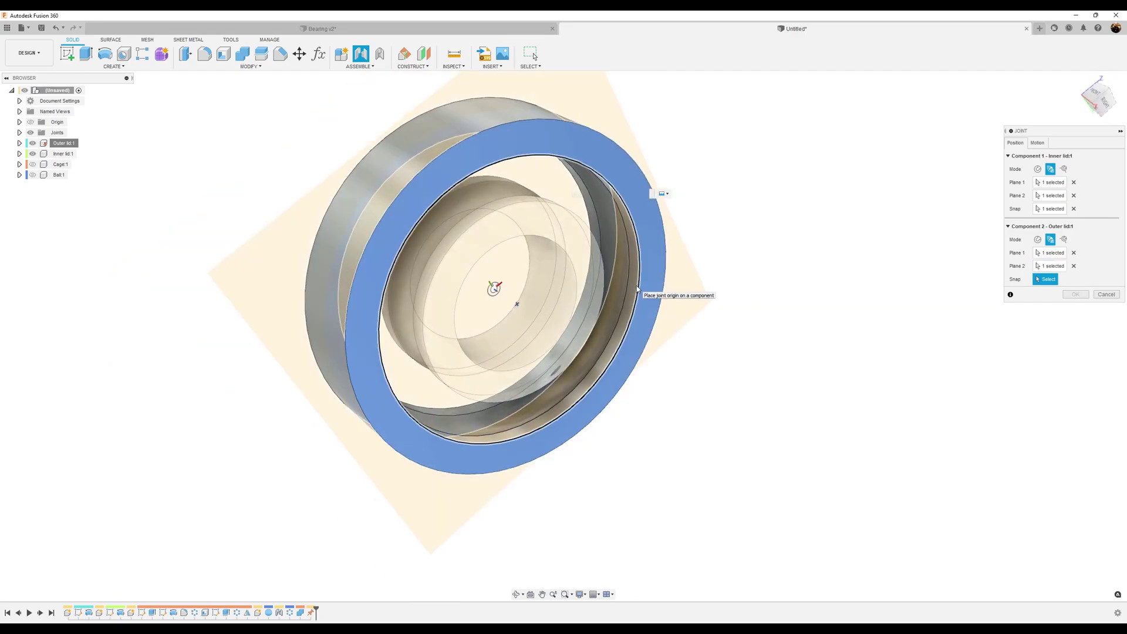
pyautogui.click(637, 289)
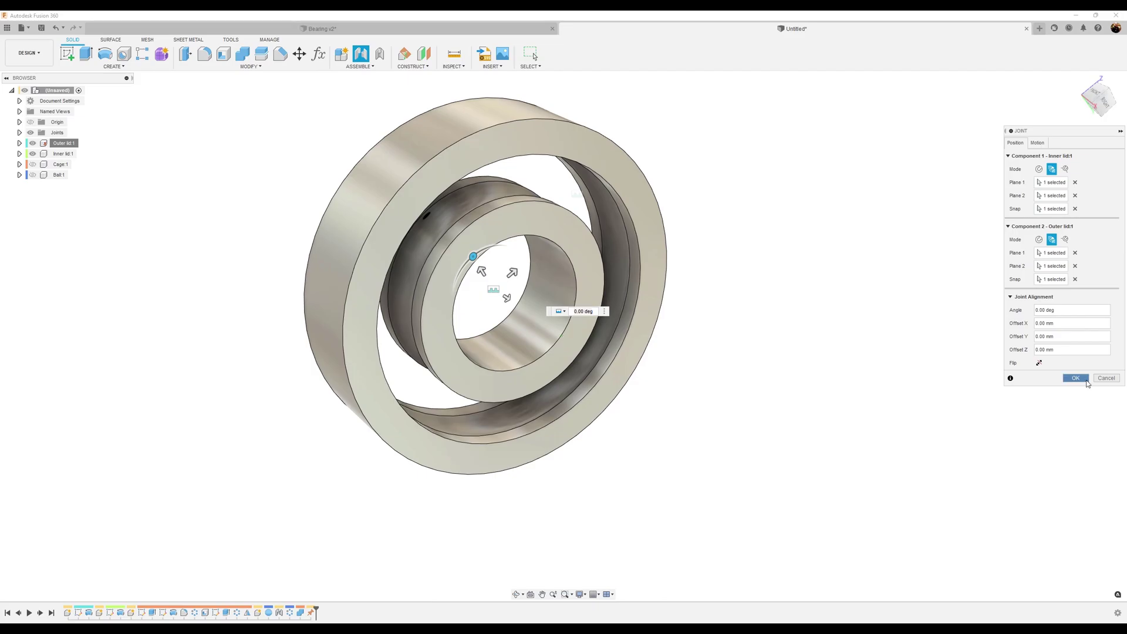
pyautogui.click(1075, 378)
pyautogui.keyDown('shift'); pyautogui.moveTo(715, 302); pyautogui.dragTo(627, 159, button='middle'); pyautogui.keyUp('shift')
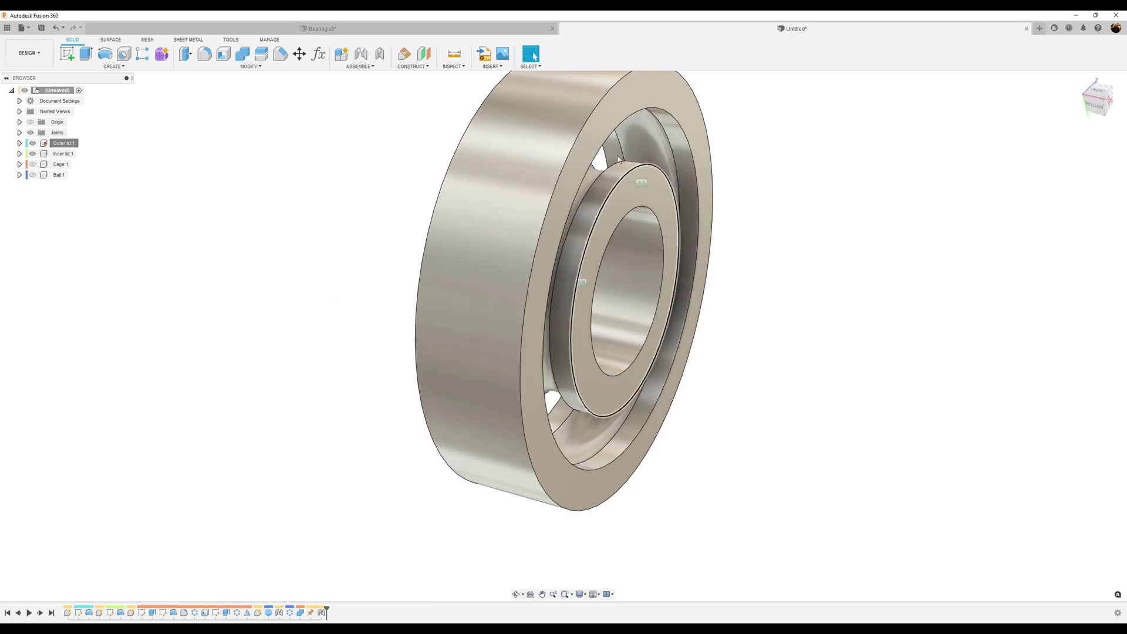
pyautogui.keyDown('shift'); pyautogui.moveTo(526, 254); pyautogui.dragTo(918, 516, button='middle'); pyautogui.keyUp('shift')
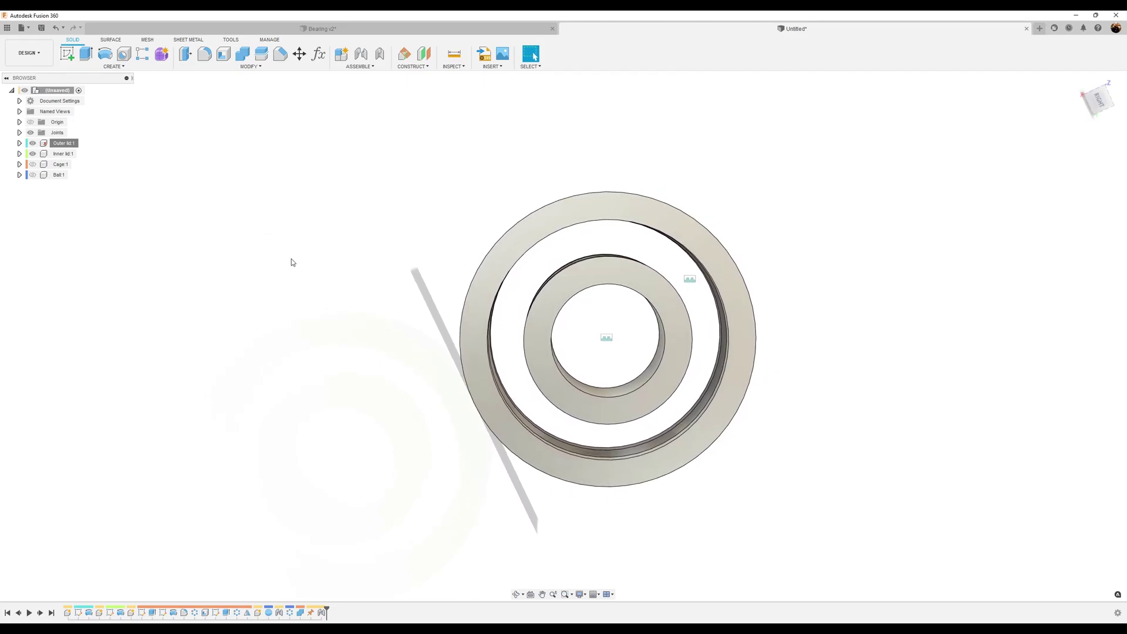
# - Show the cage component together with the outer and inner rings
pyautogui.click(32, 163)
pyautogui.keyDown('shift'); pyautogui.moveTo(745, 440); pyautogui.dragTo(834, 445, button='middle'); pyautogui.keyUp('shift')
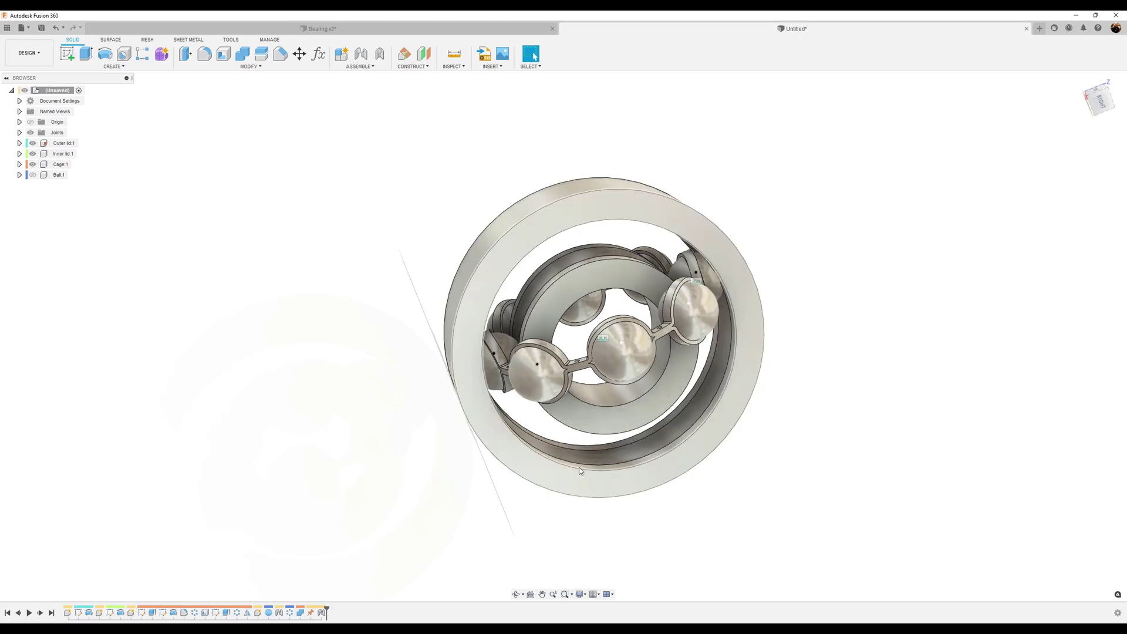
pyautogui.scroll(4, 918, 442)
pyautogui.keyDown('shift'); pyautogui.moveTo(918, 442); pyautogui.dragTo(898, 431, button='middle'); pyautogui.keyUp('shift')
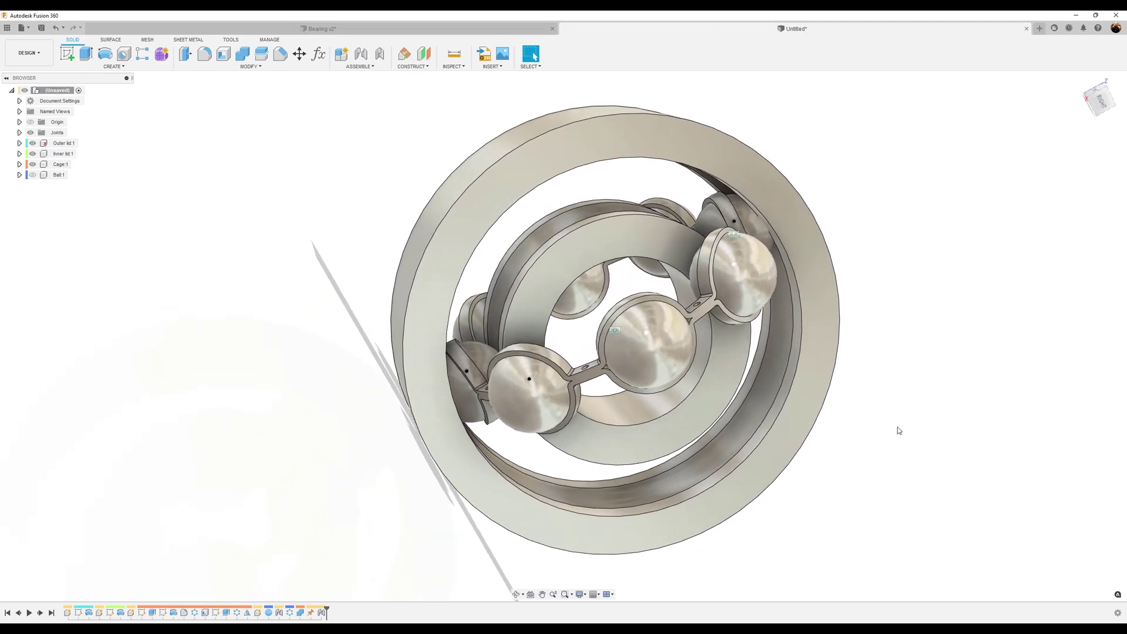
pyautogui.keyDown('shift'); pyautogui.moveTo(332, 348); pyautogui.dragTo(346, 352, button='middle'); pyautogui.keyUp('shift')
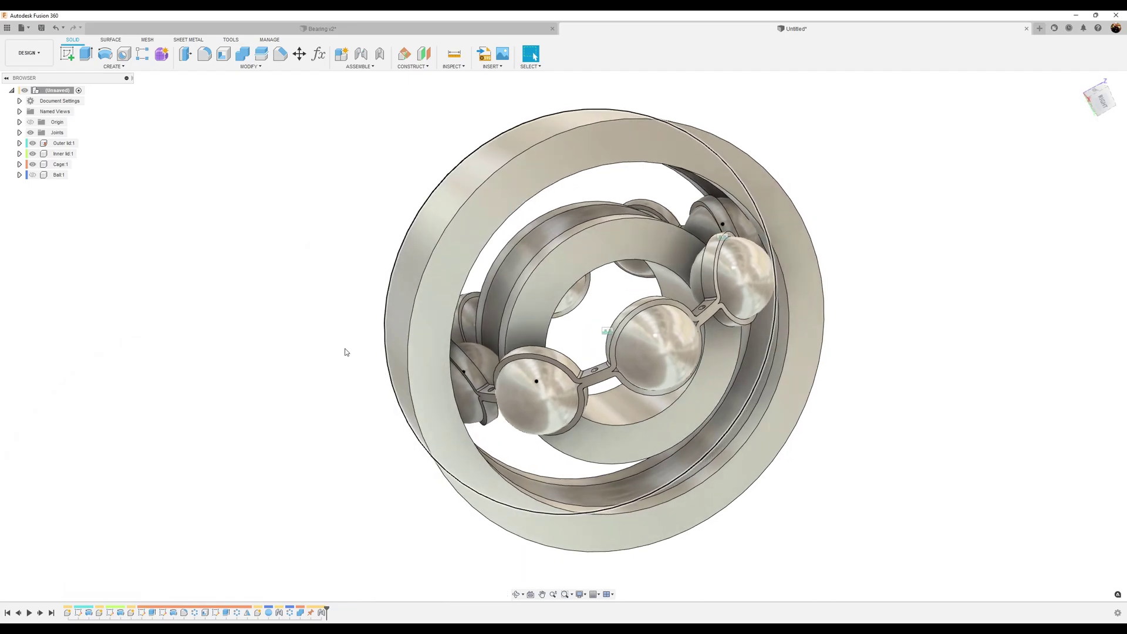
# - Start a joint with its first origin at the cage's centre, isolating the cage for picking and showing both rings again
pyautogui.click(362, 55)
pyautogui.keyDown('shift'); pyautogui.moveTo(757, 477); pyautogui.dragTo(777, 488, button='middle'); pyautogui.keyUp('shift')
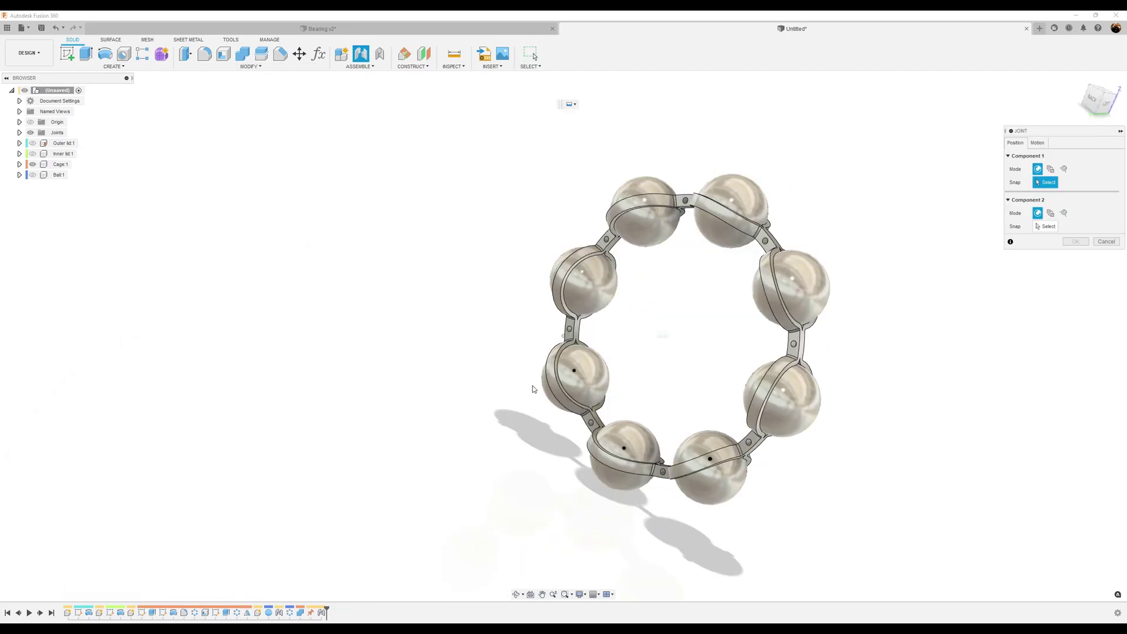
pyautogui.keyDown('shift'); pyautogui.moveTo(530, 389); pyautogui.dragTo(834, 531, button='middle'); pyautogui.keyUp('shift')
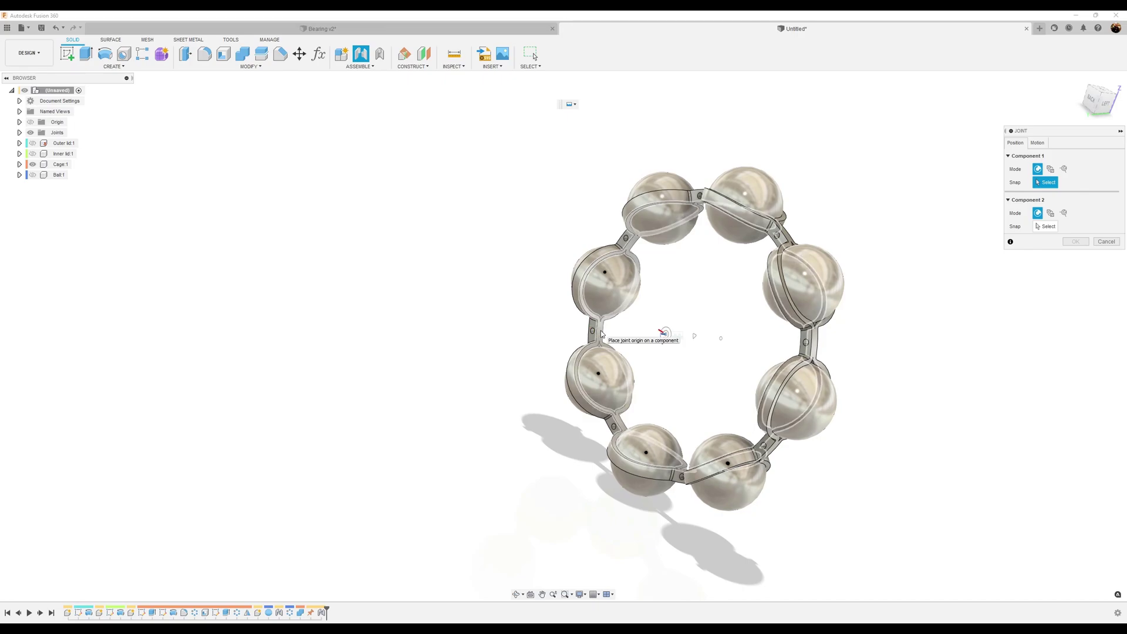
pyautogui.click(694, 339)
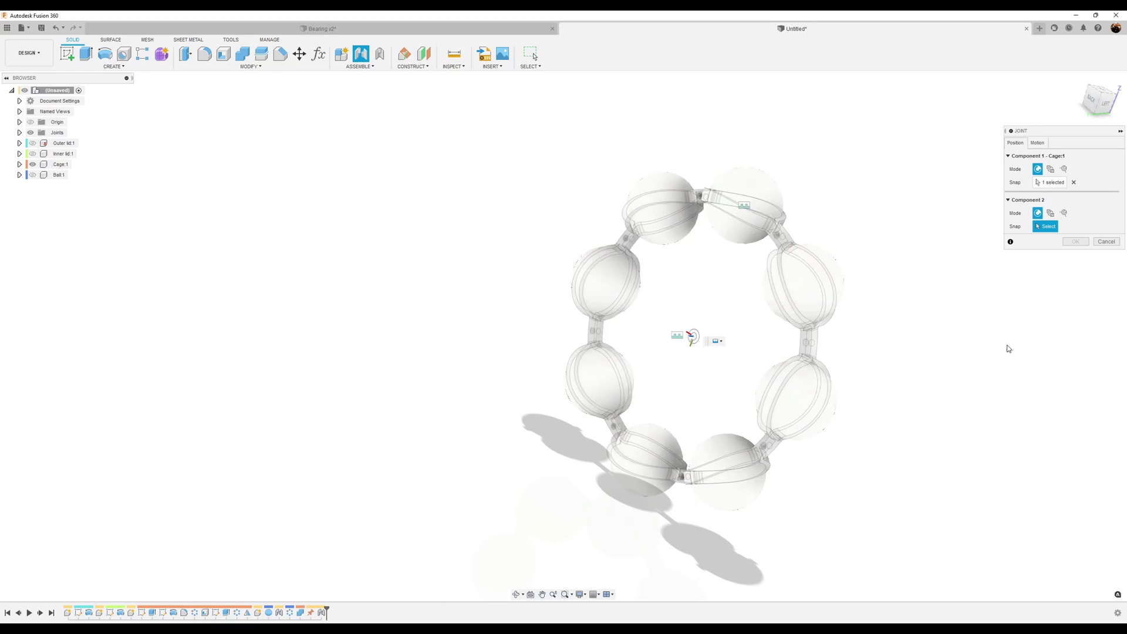
pyautogui.click(32, 154)
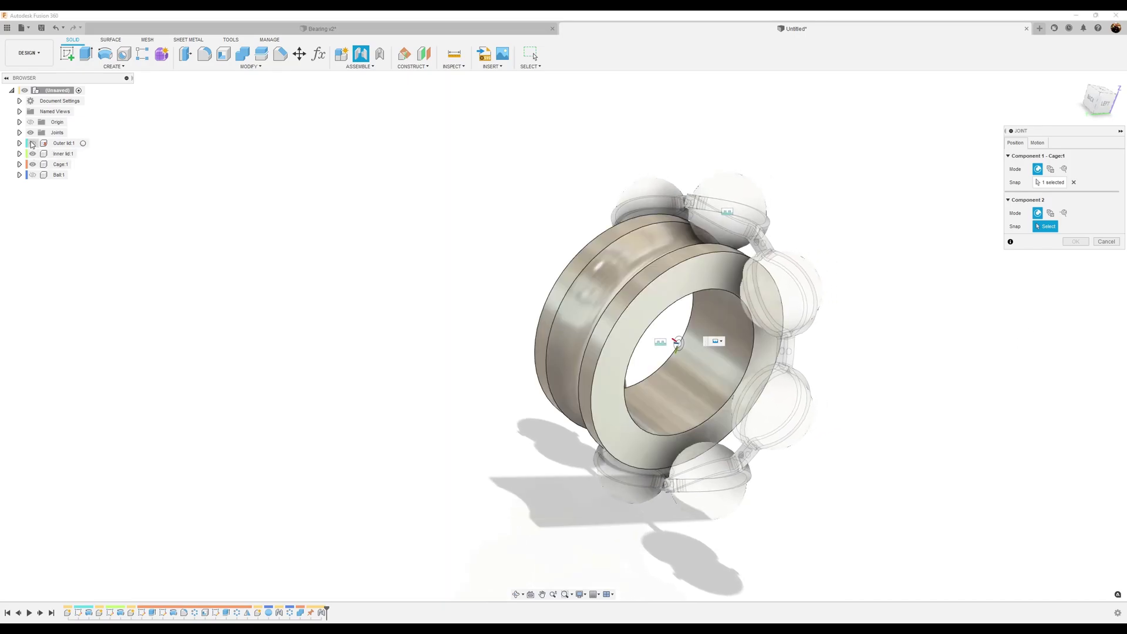
pyautogui.click(32, 143)
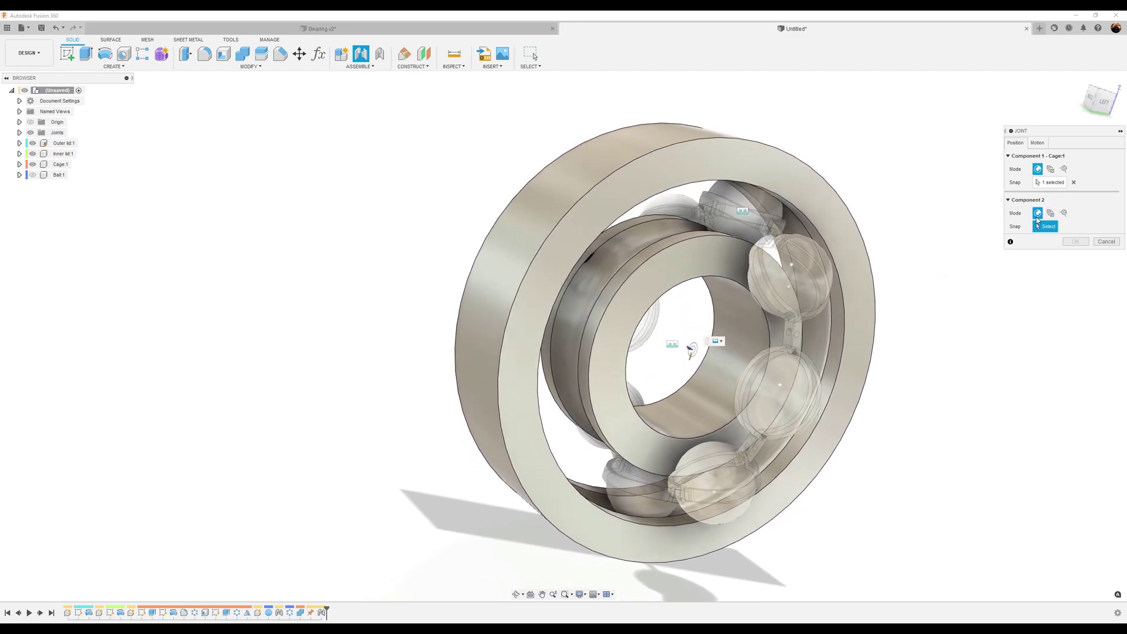
# - Set the second joint origin centred between the outer ring's two side faces and create the rigid cage joint
pyautogui.click(1050, 213)
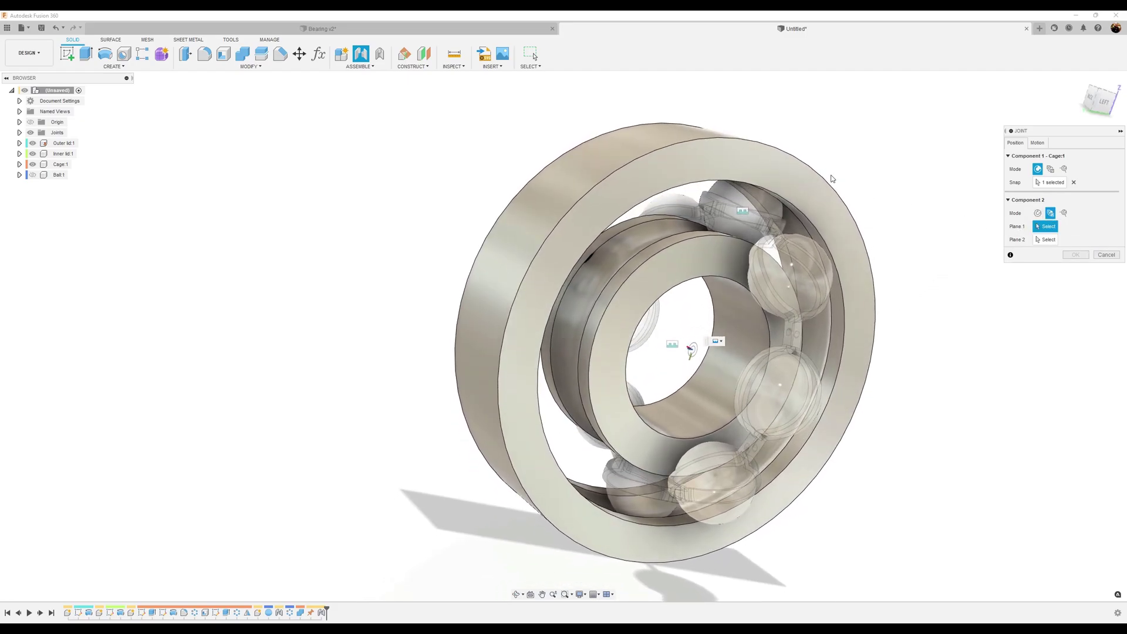
pyautogui.click(734, 162)
pyautogui.keyDown('shift'); pyautogui.moveTo(870, 259); pyautogui.dragTo(906, 244, button='middle'); pyautogui.keyUp('shift')
pyautogui.click(767, 198)
pyautogui.keyDown('shift'); pyautogui.moveTo(1014, 339); pyautogui.dragTo(935, 315, button='middle'); pyautogui.keyUp('shift')
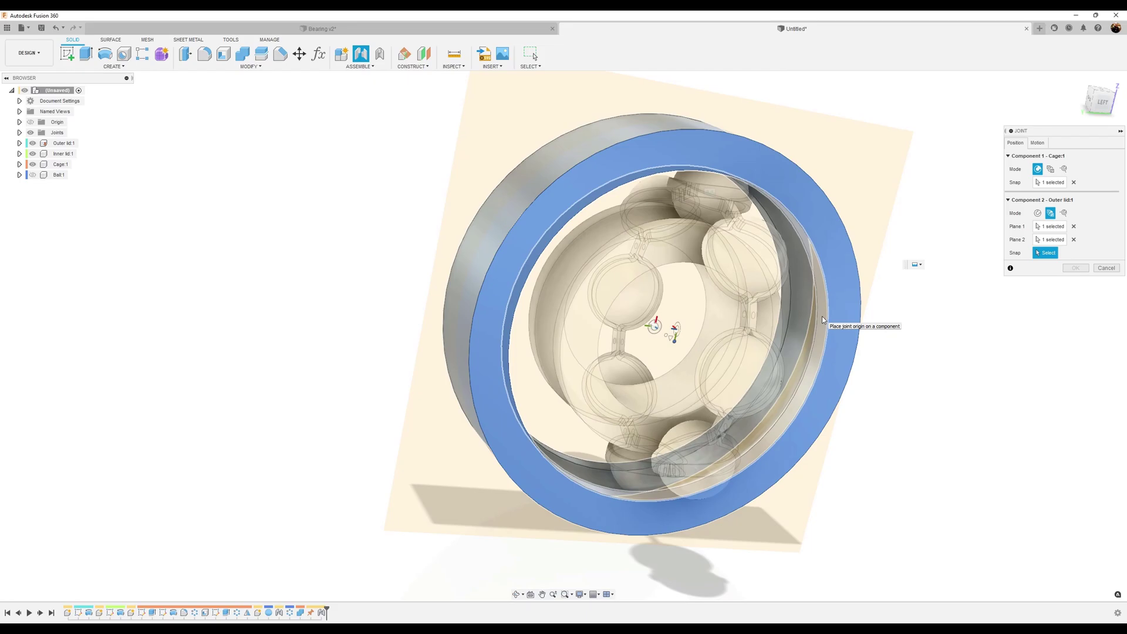
pyautogui.keyDown('shift'); pyautogui.moveTo(821, 317); pyautogui.dragTo(794, 310, button='middle'); pyautogui.keyUp('shift')
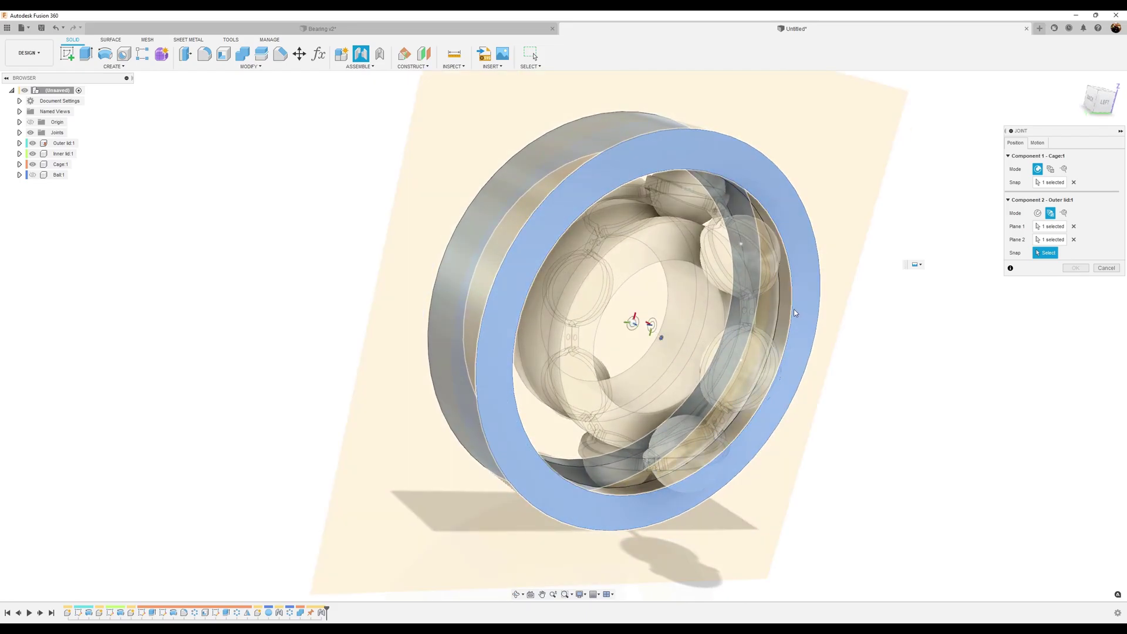
pyautogui.click(784, 305)
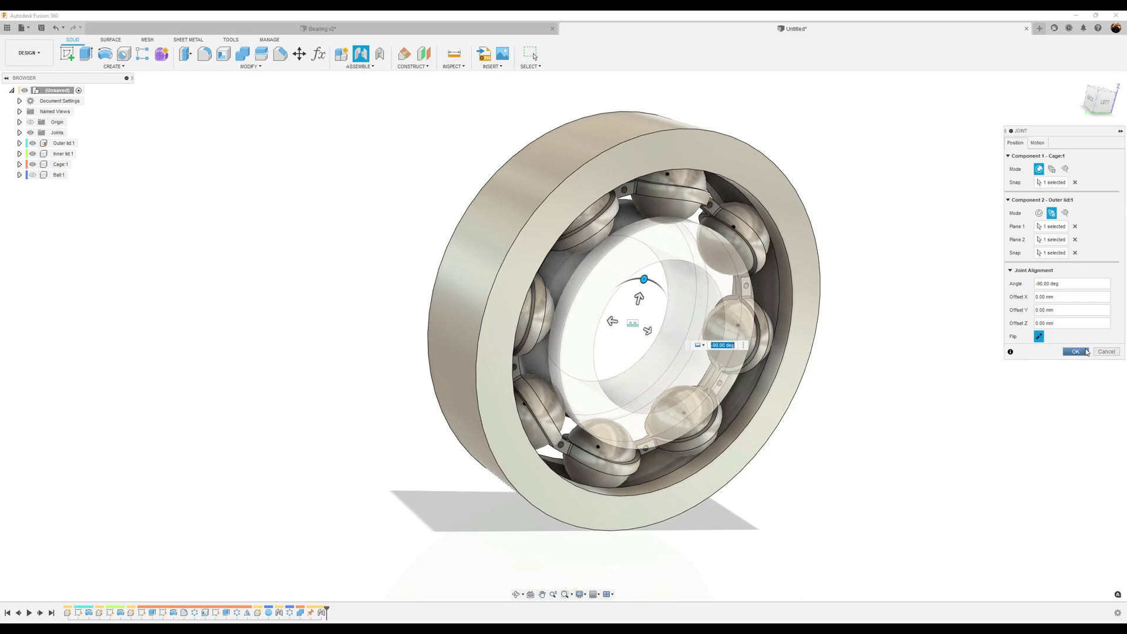
pyautogui.click(1086, 352)
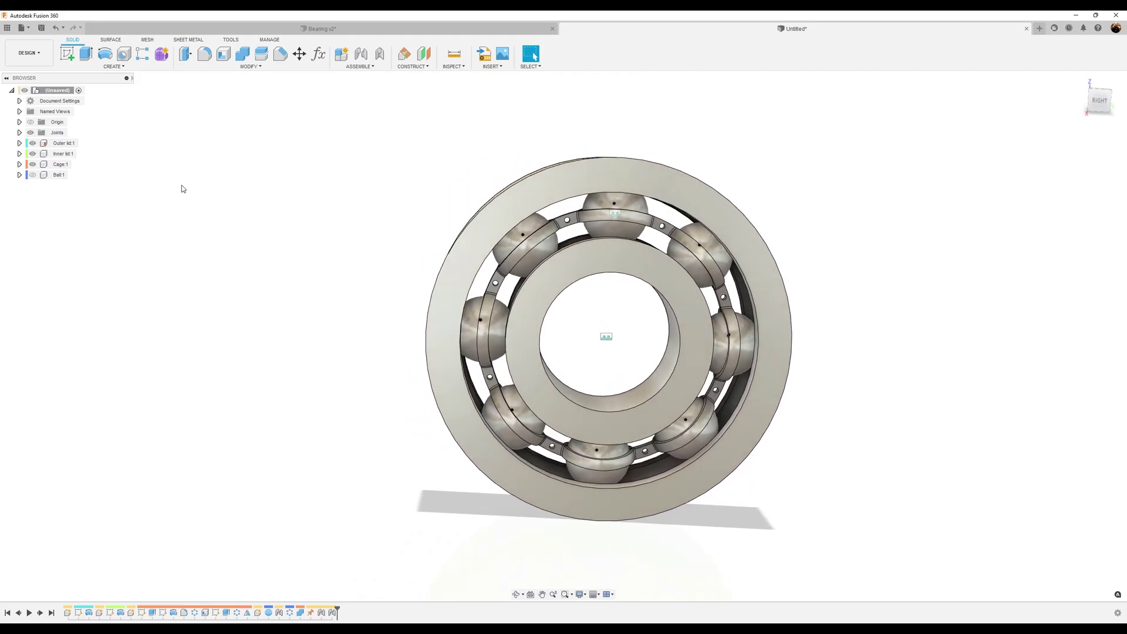
# - Change the cage joint's motion type to Revolute with rotation about the Z axis
pyautogui.click(20, 133)
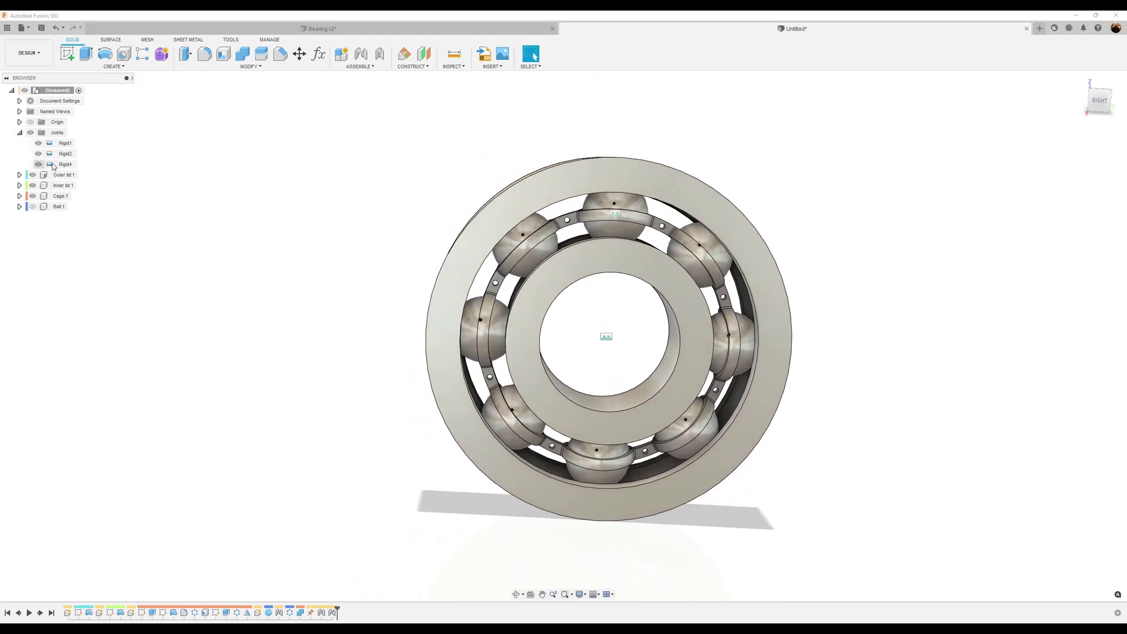
pyautogui.rightClick(65, 164)
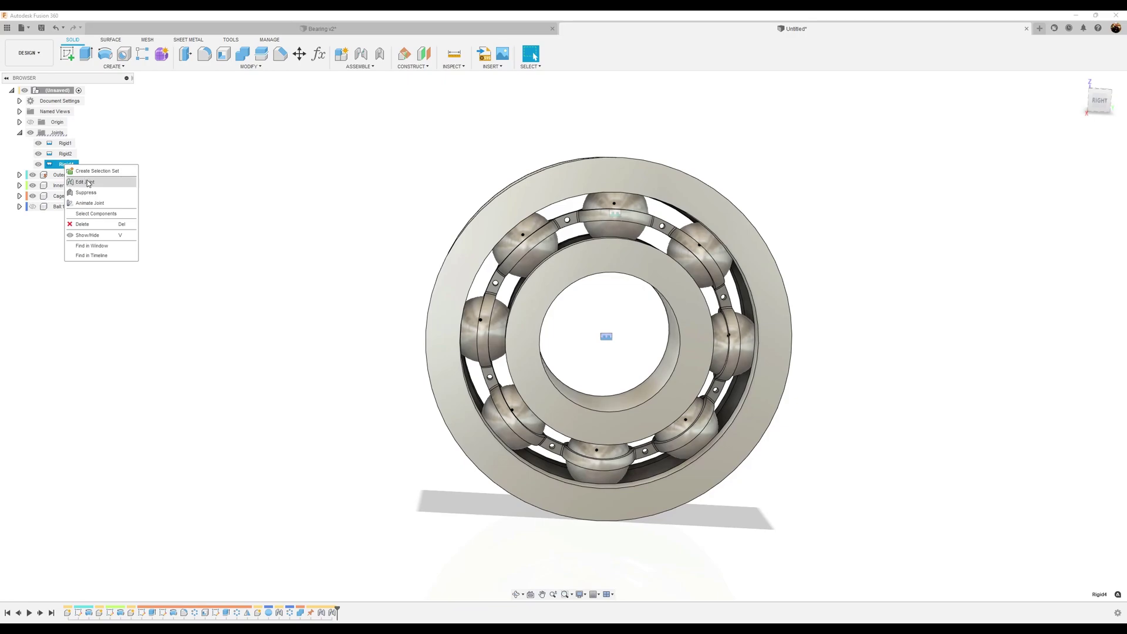
pyautogui.click(85, 182)
pyautogui.click(1037, 144)
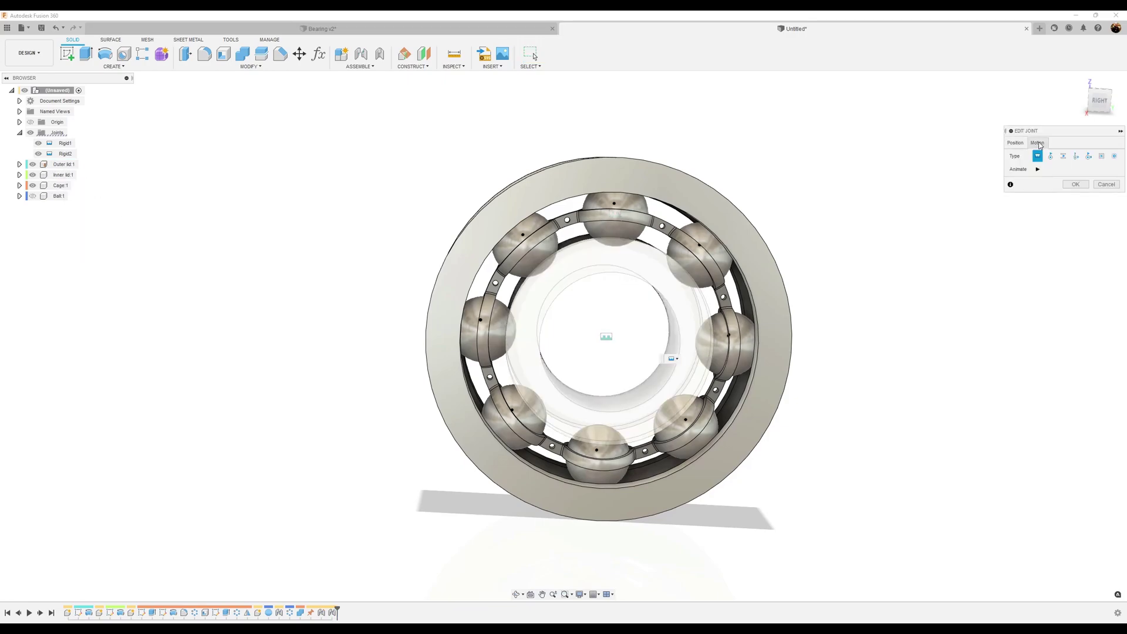
pyautogui.click(1051, 157)
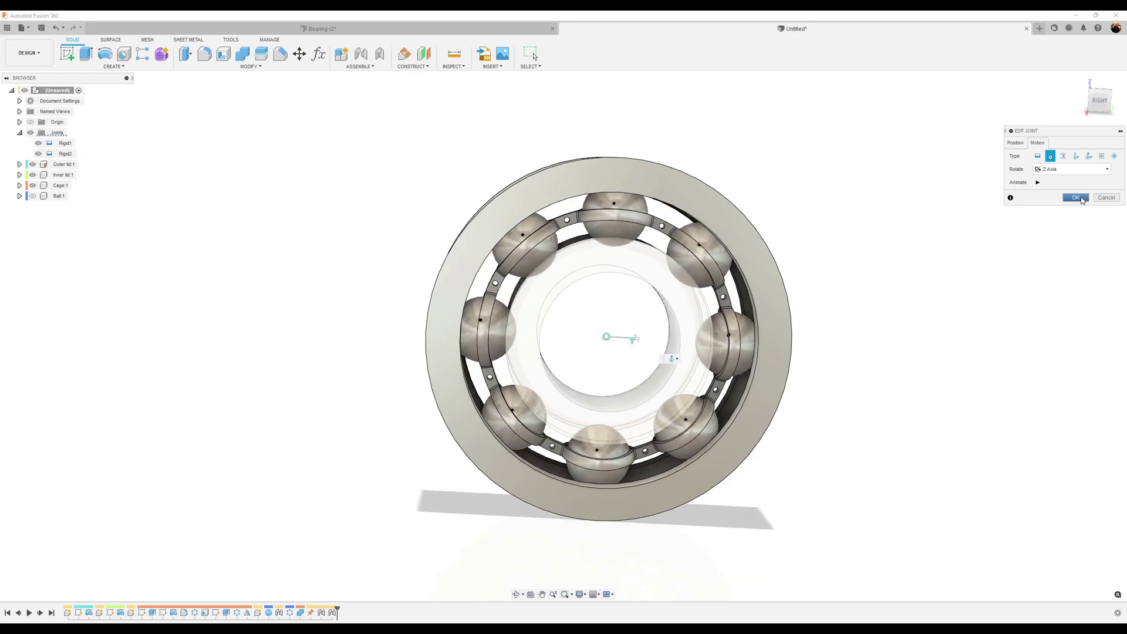
pyautogui.click(1076, 198)
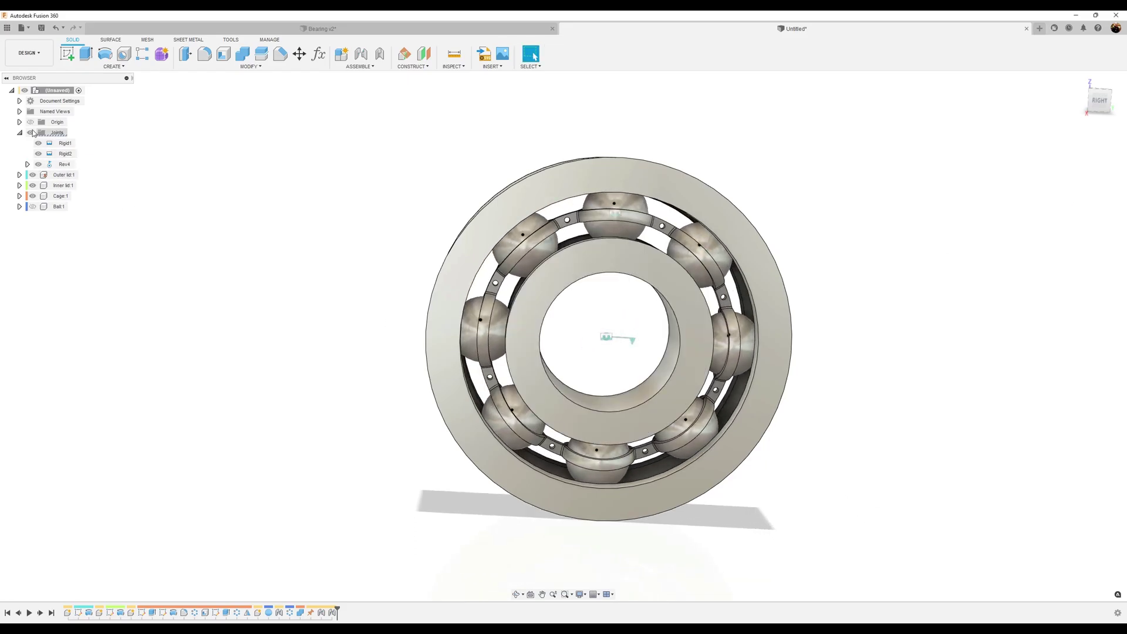
# - Hide the joint symbols and rotate the cage with its balls inside the outer ring to test the motion
pyautogui.scroll(3, 952, 415)
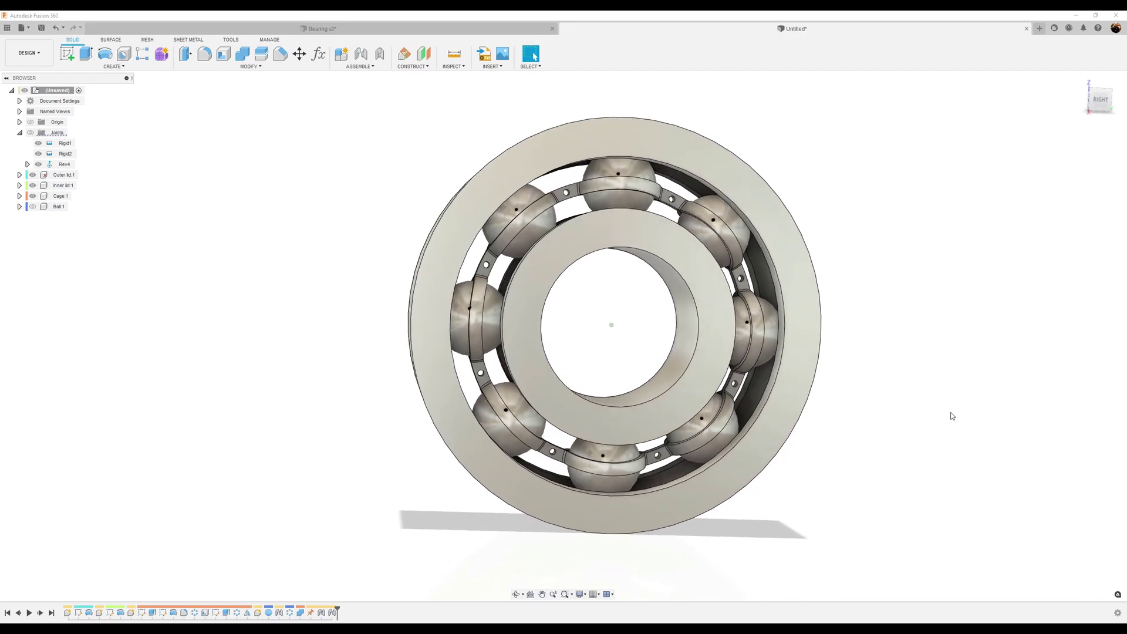
pyautogui.moveTo(772, 325); pyautogui.dragTo(898, 412)
pyautogui.keyDown('shift'); pyautogui.moveTo(898, 412); pyautogui.dragTo(918, 439, button='middle'); pyautogui.keyUp('shift')
pyautogui.scroll(-2, 921, 414)
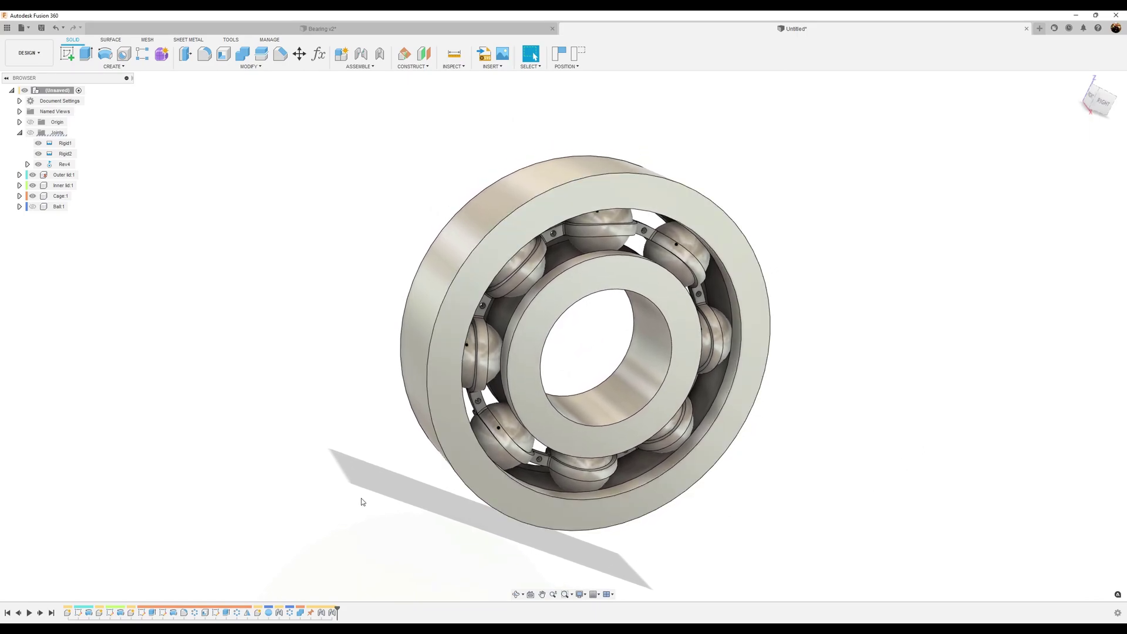
pyautogui.click(86, 58)
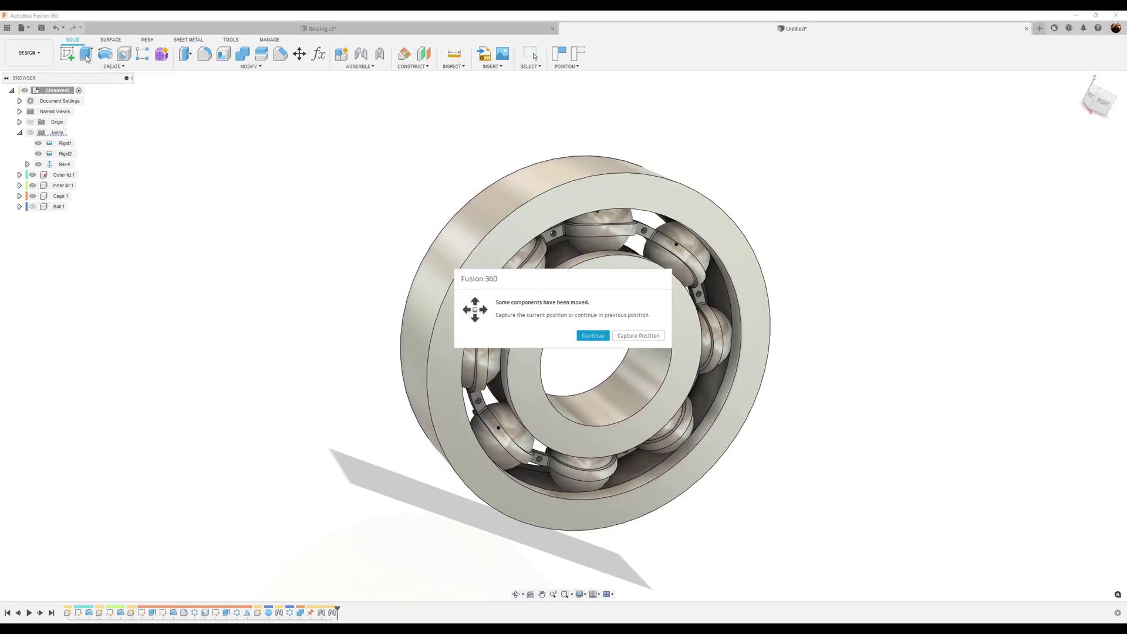
pyautogui.click(637, 336)
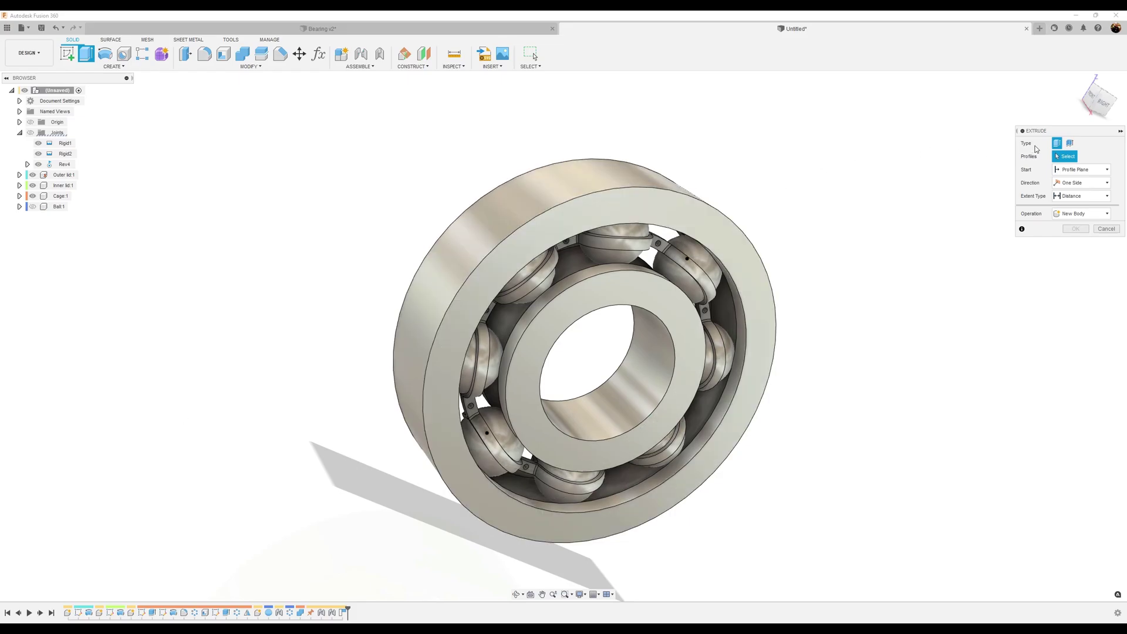
pyautogui.click(1107, 229)
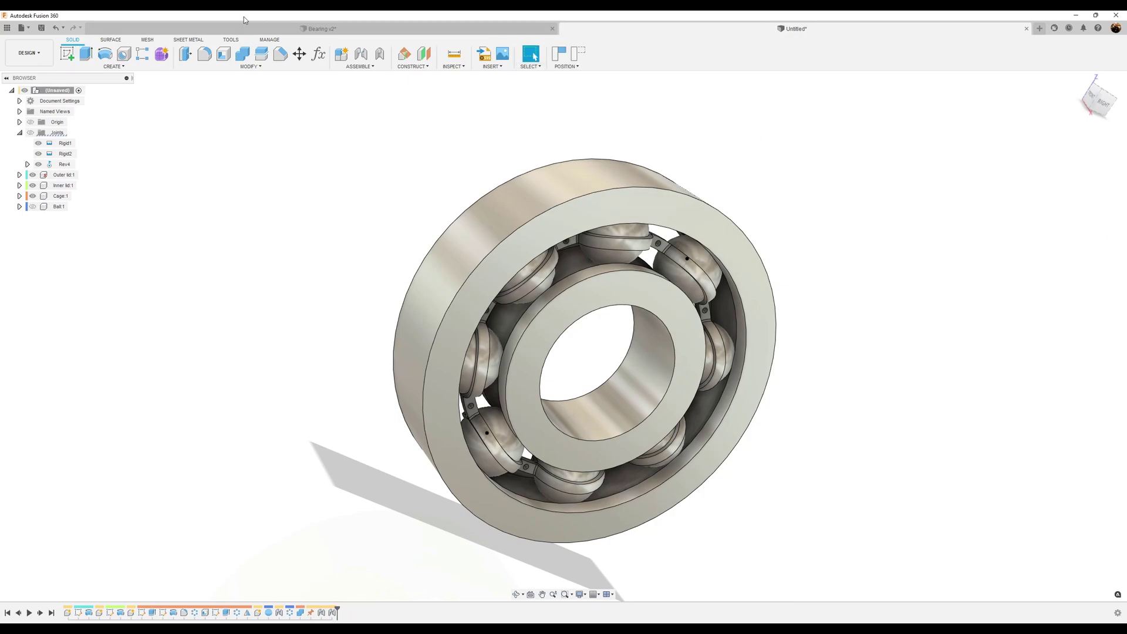
# - Start a constant-radius fillet of 2 mm on the two outermost circular edges of the outer ring
pyautogui.click(206, 55)
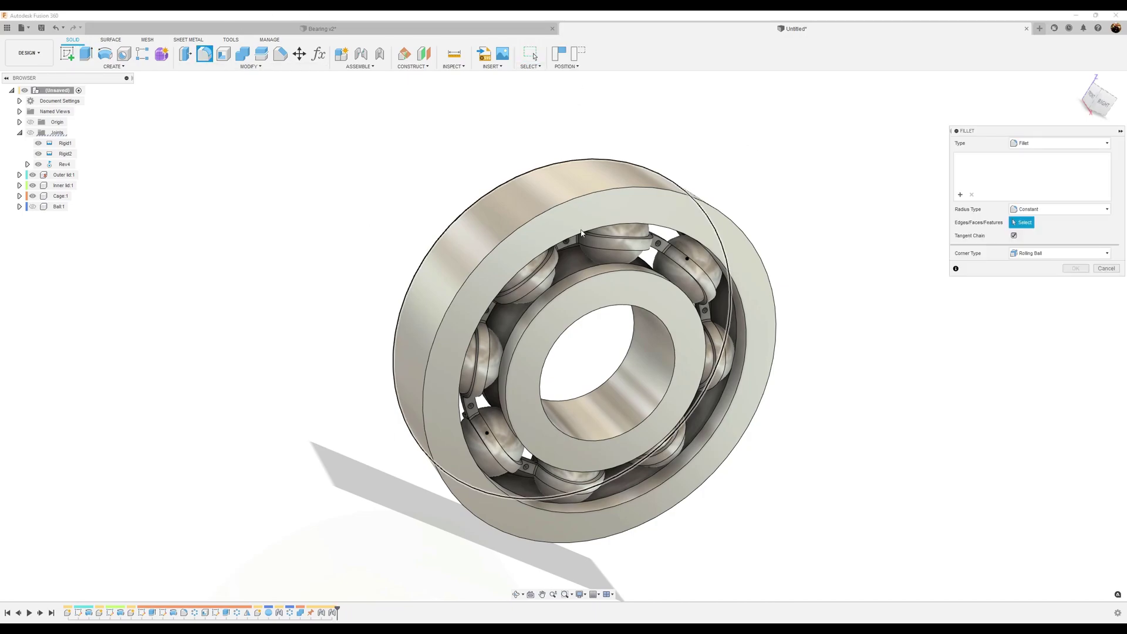
pyautogui.click(677, 189)
pyautogui.click(641, 166)
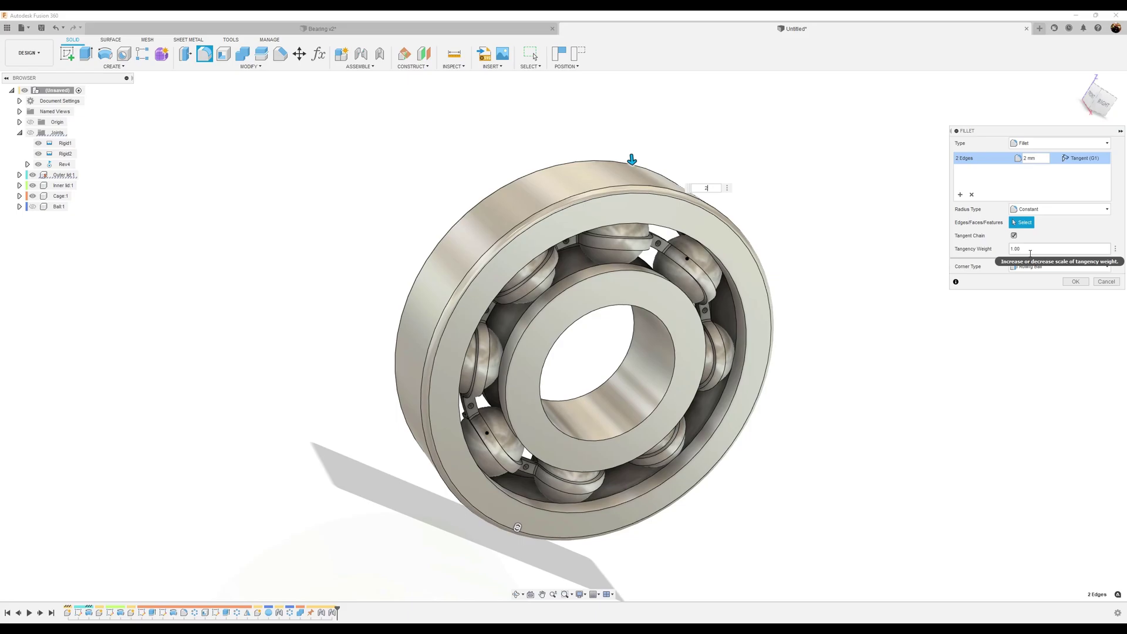
pyautogui.keyDown('shift'); pyautogui.moveTo(840, 361); pyautogui.dragTo(835, 385, button='middle'); pyautogui.keyUp('shift')
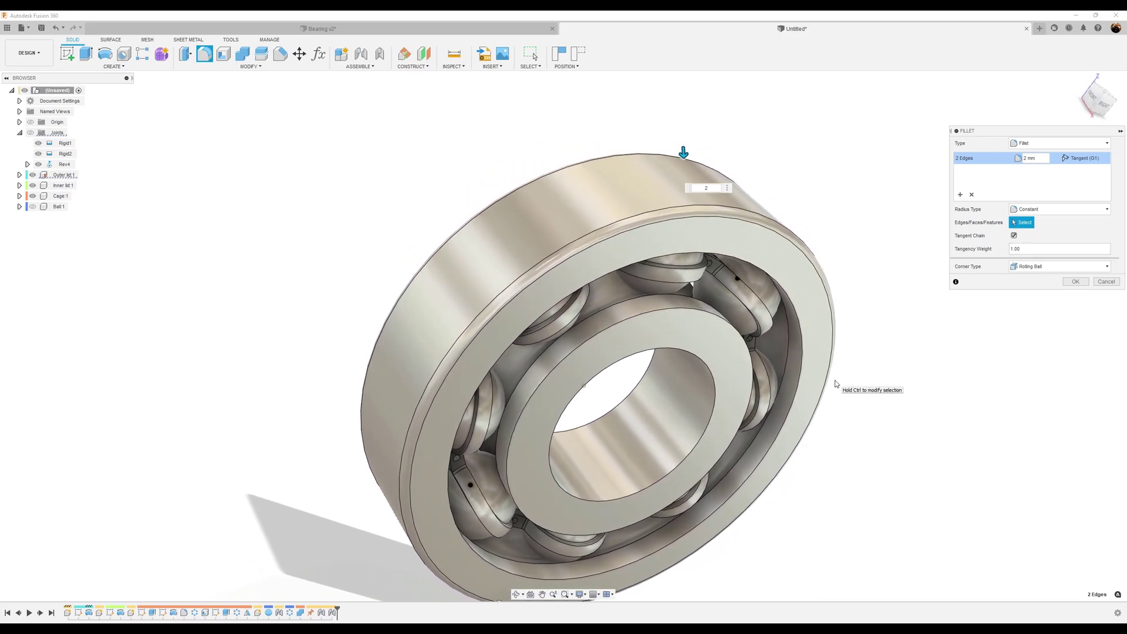
# - Add the inner ring's two groove edges to the 2 mm fillet selection set
pyautogui.moveTo(679, 300)
pyautogui.mouseDown(button='middle')
pyautogui.moveTo(691, 318)
pyautogui.moveTo(692, 305)
pyautogui.moveTo(667, 320)
pyautogui.mouseUp(button='middle')
pyautogui.click(657, 318)
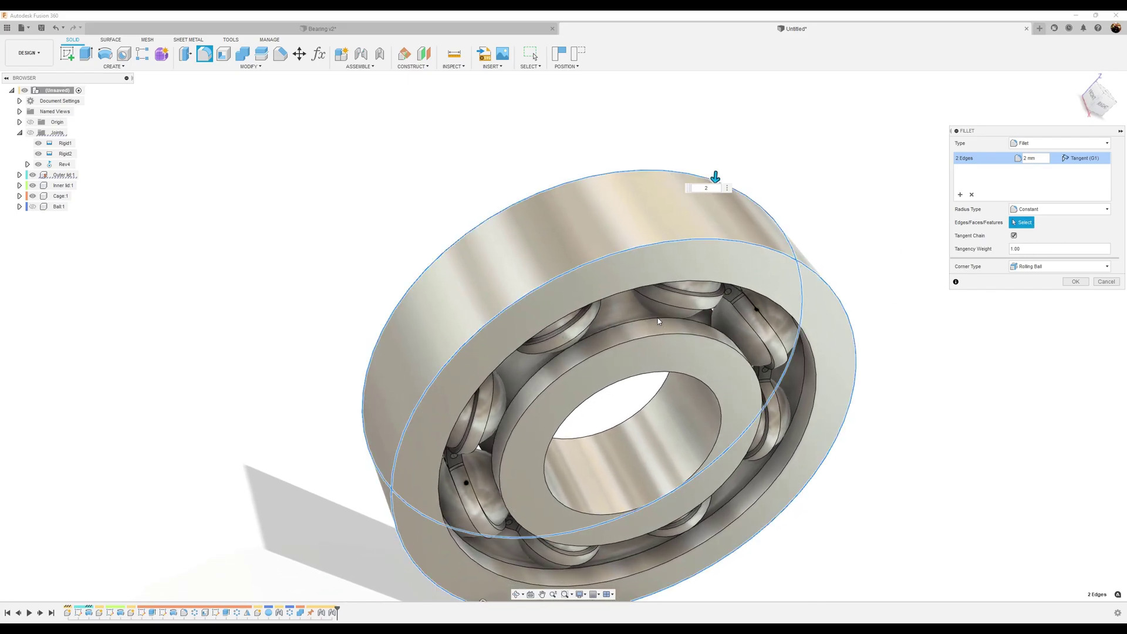
pyautogui.keyDown('shift'); pyautogui.moveTo(636, 319); pyautogui.dragTo(518, 381, button='middle'); pyautogui.keyUp('shift')
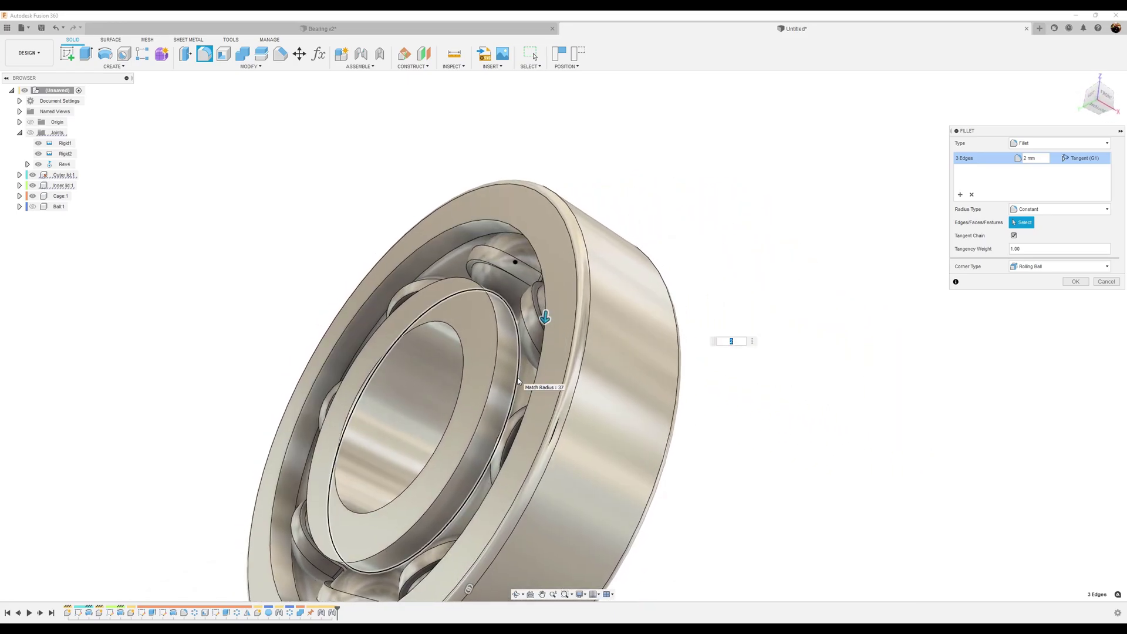
pyautogui.click(519, 381)
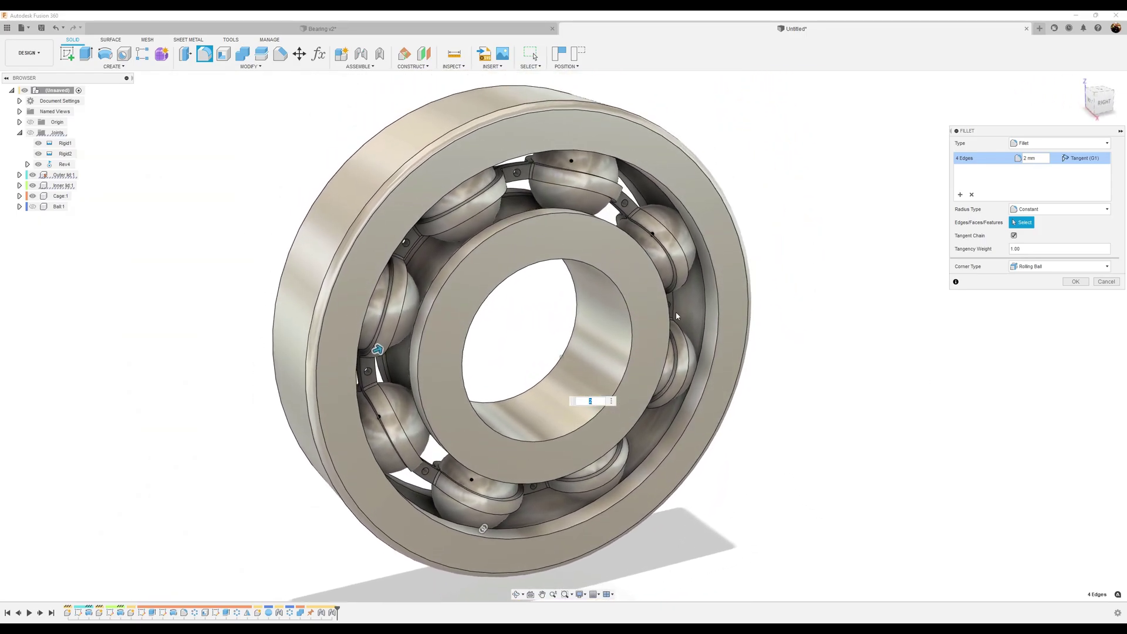
# - Hide the cage and begin a second fillet selection set with the outer side-face edges of the inner ring
pyautogui.click(32, 196)
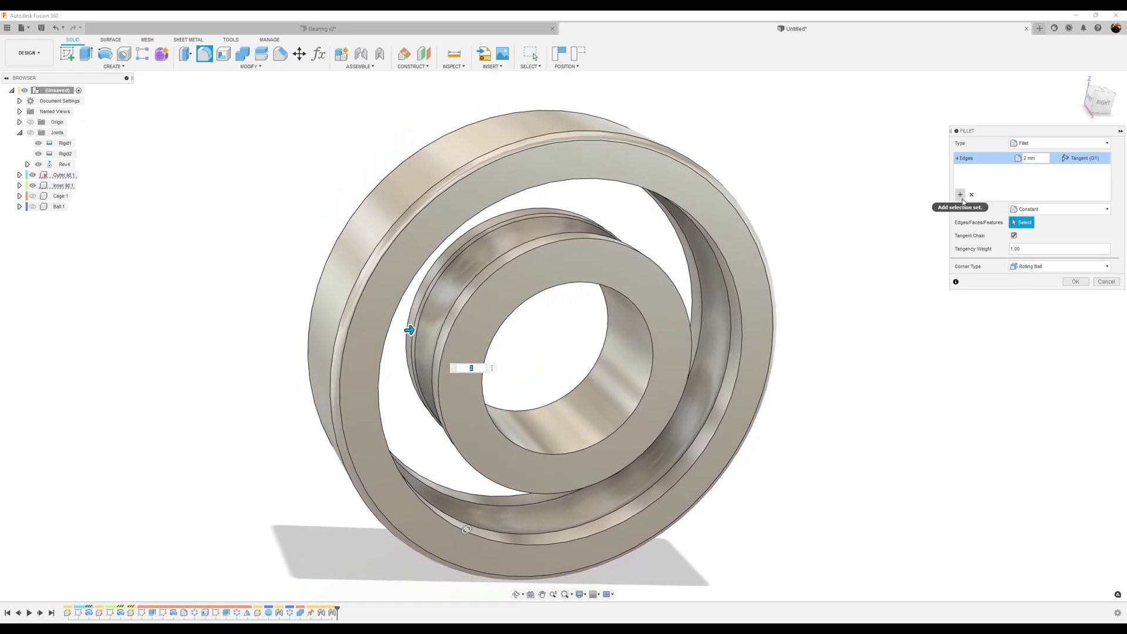
pyautogui.click(960, 195)
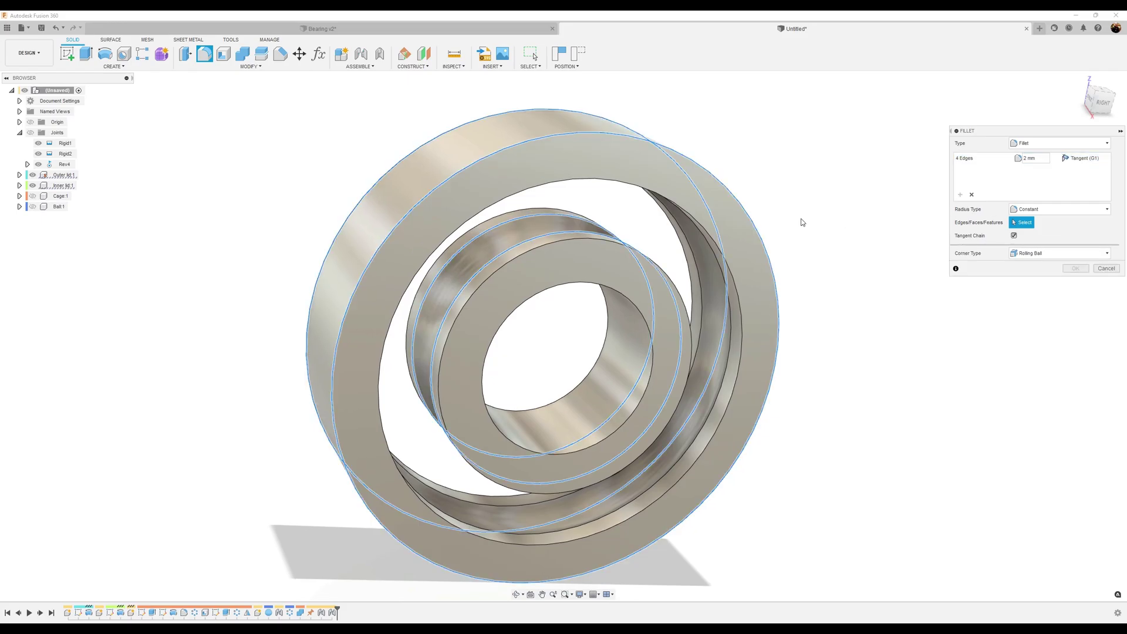
pyautogui.click(607, 241)
pyautogui.keyDown('shift'); pyautogui.moveTo(607, 243); pyautogui.dragTo(702, 299, button='middle'); pyautogui.keyUp('shift')
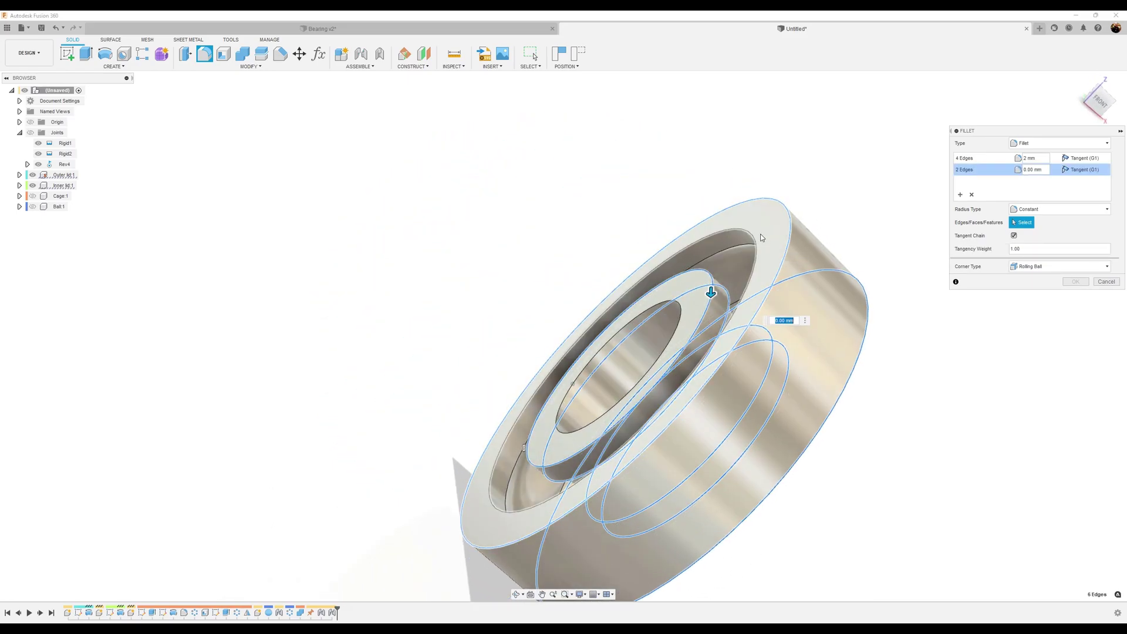
# - Add the outer ring's inner edges and the inner ring's bore edges to the second set, and complete the fillet with its radius below 1 mm
pyautogui.click(756, 250)
pyautogui.keyDown('shift'); pyautogui.moveTo(861, 364); pyautogui.dragTo(724, 228, button='middle'); pyautogui.keyUp('shift')
pyautogui.click(722, 225)
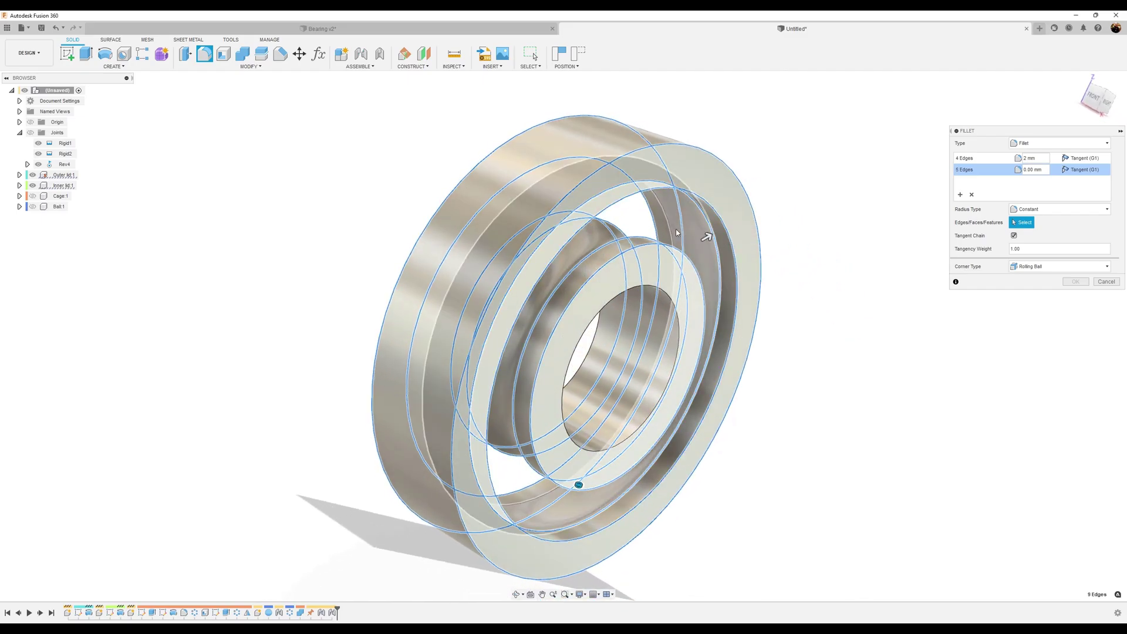
pyautogui.keyDown('shift'); pyautogui.moveTo(679, 255); pyautogui.dragTo(672, 375, button='middle'); pyautogui.keyUp('shift')
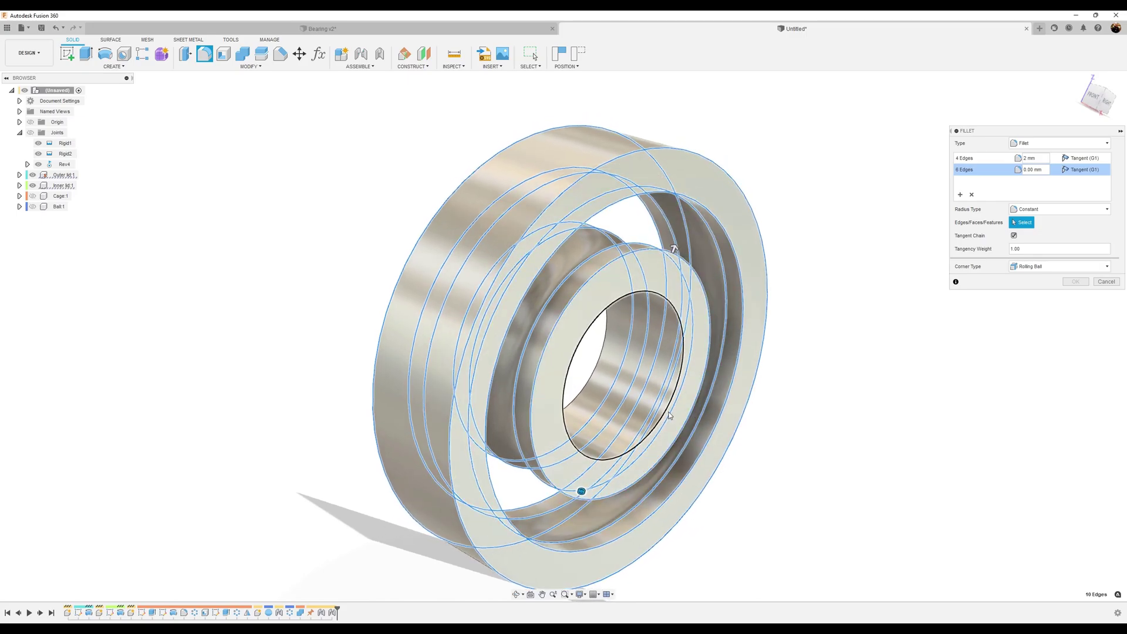
pyautogui.click(669, 414)
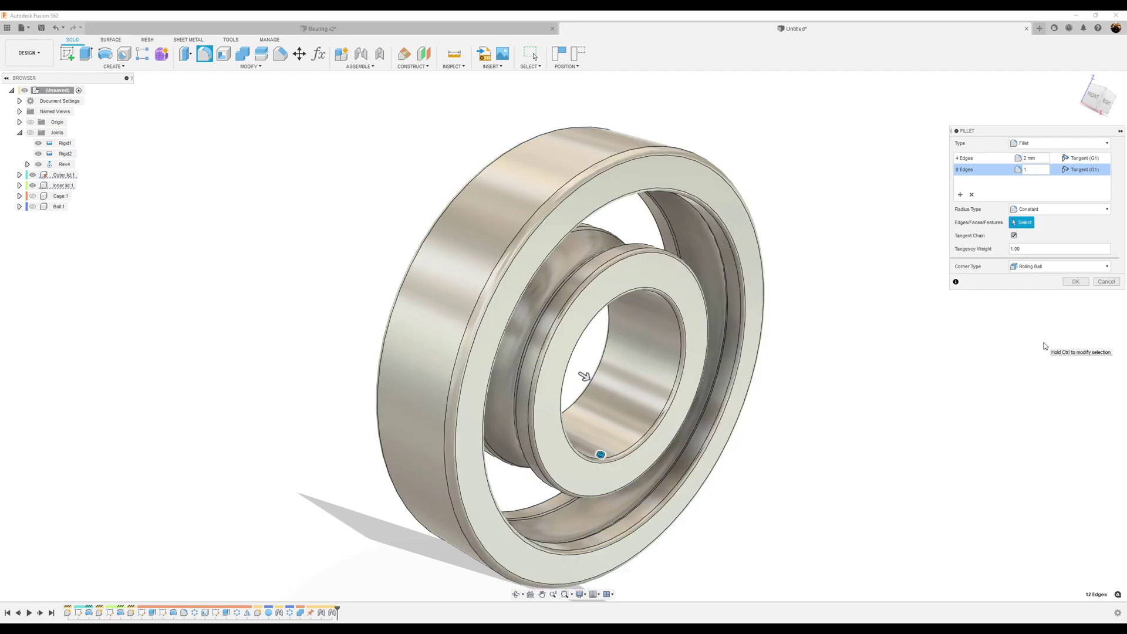
pyautogui.press('BackSpace')
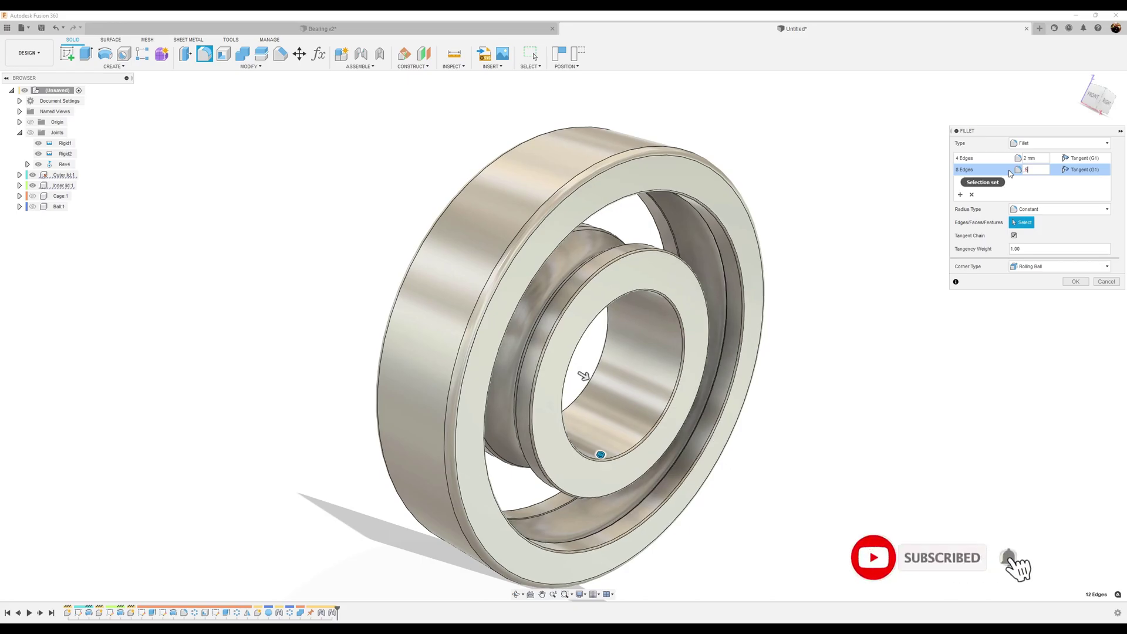
pyautogui.click(1075, 283)
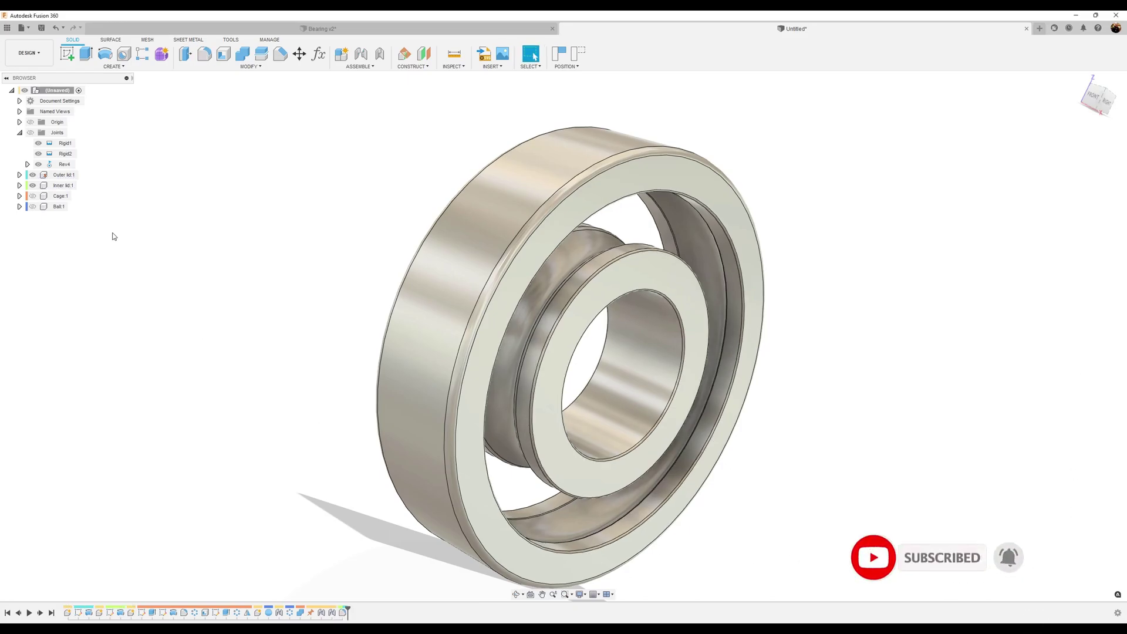
# - Show the cage again and rotate it with its balls between the filleted rings to check the motion
pyautogui.click(32, 196)
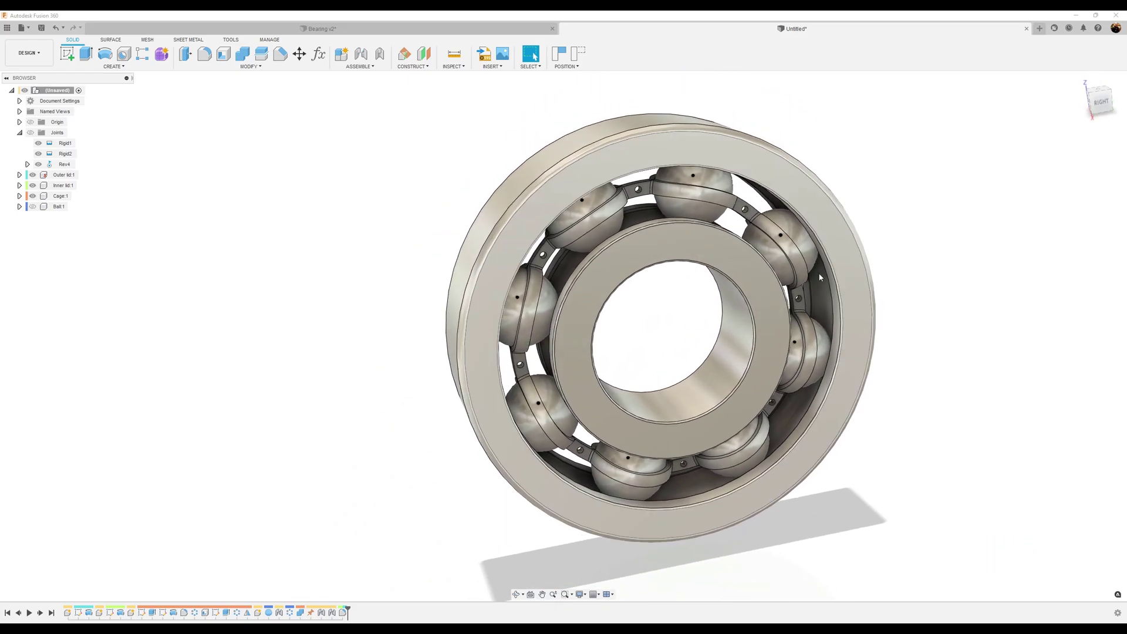
pyautogui.moveTo(605, 302); pyautogui.dragTo(599, 409)
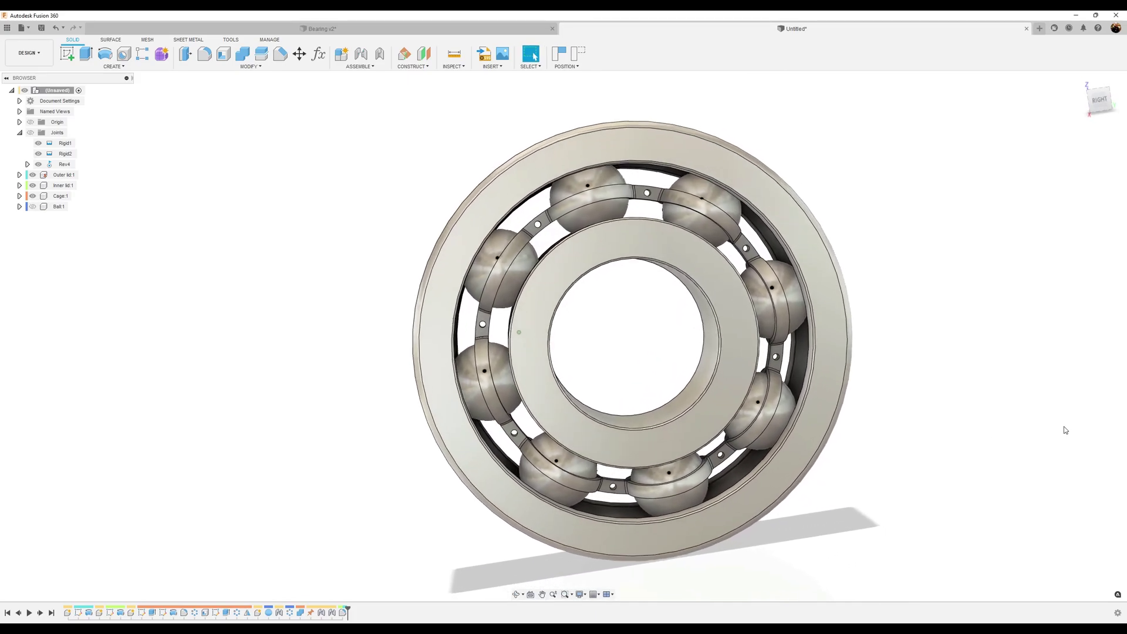